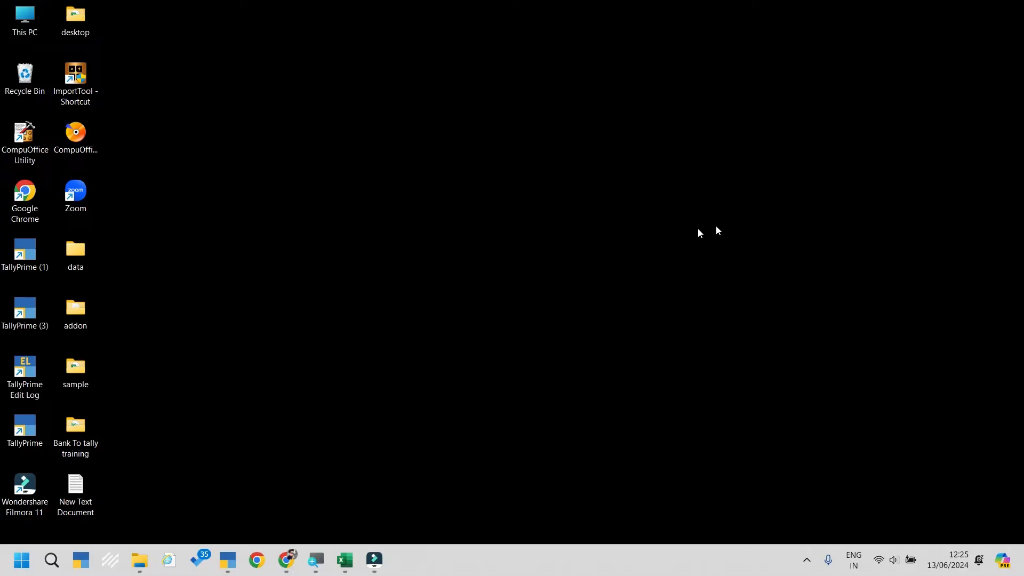
# Step: Bring TallyPrime forward and open Manage License from the GOLD edition entry
pyautogui.click(228, 560)
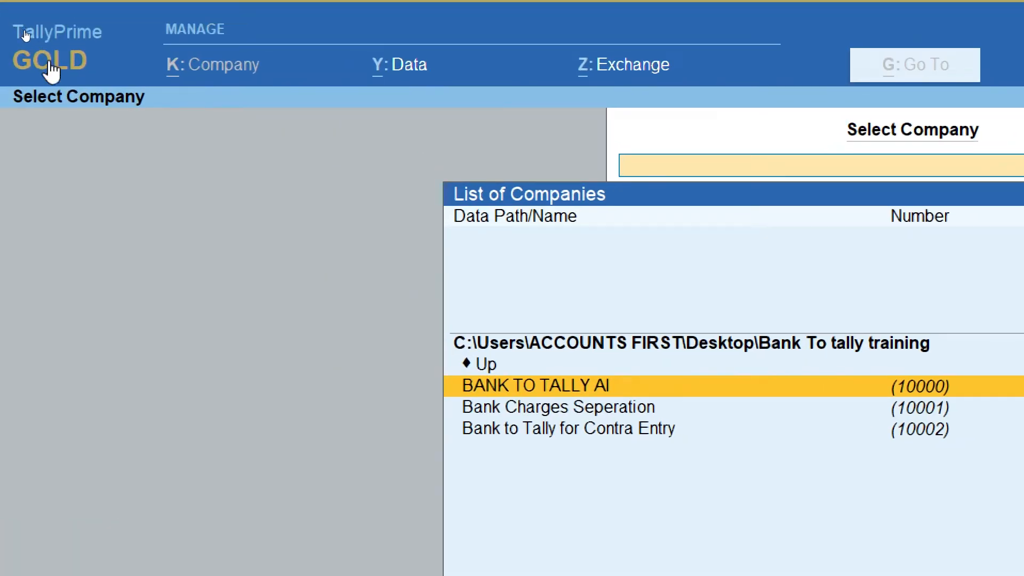
pyautogui.click(50, 69)
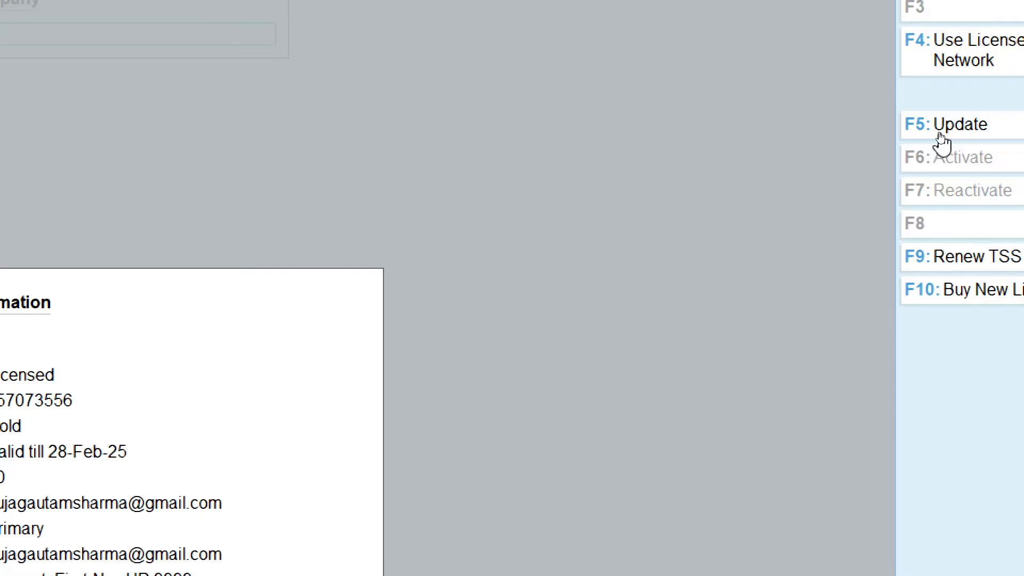
# Step: Update the licence with the administrator's Tally.NET ID and password, then acknowledge the success message
pyautogui.click(941, 139)
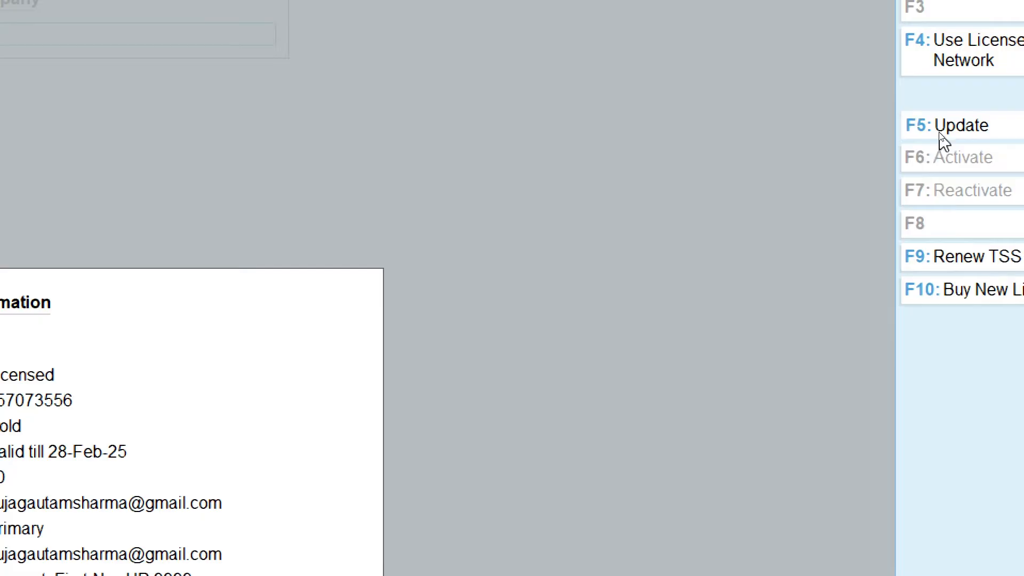
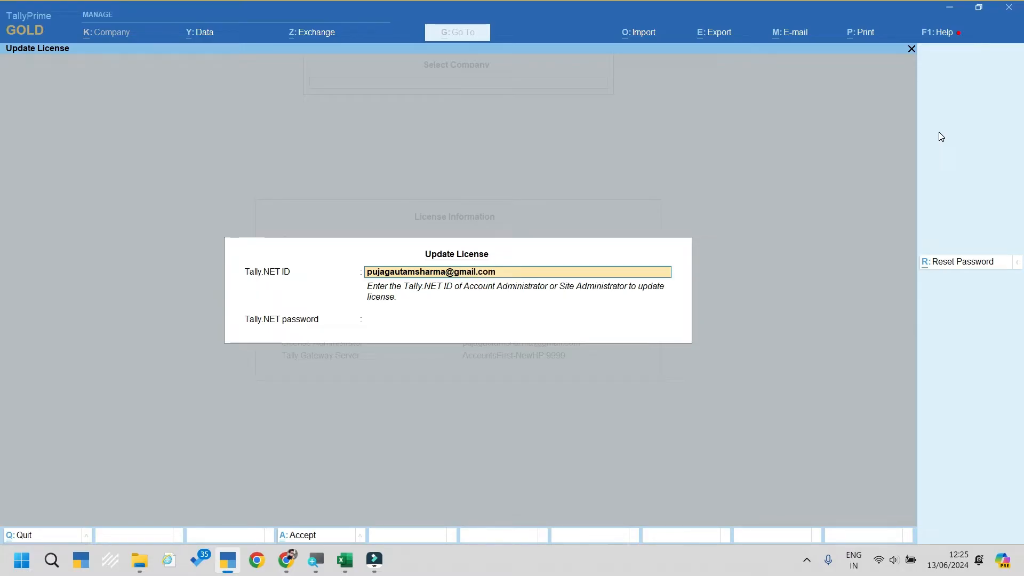
pyautogui.press('Return')
pyautogui.write('*******')
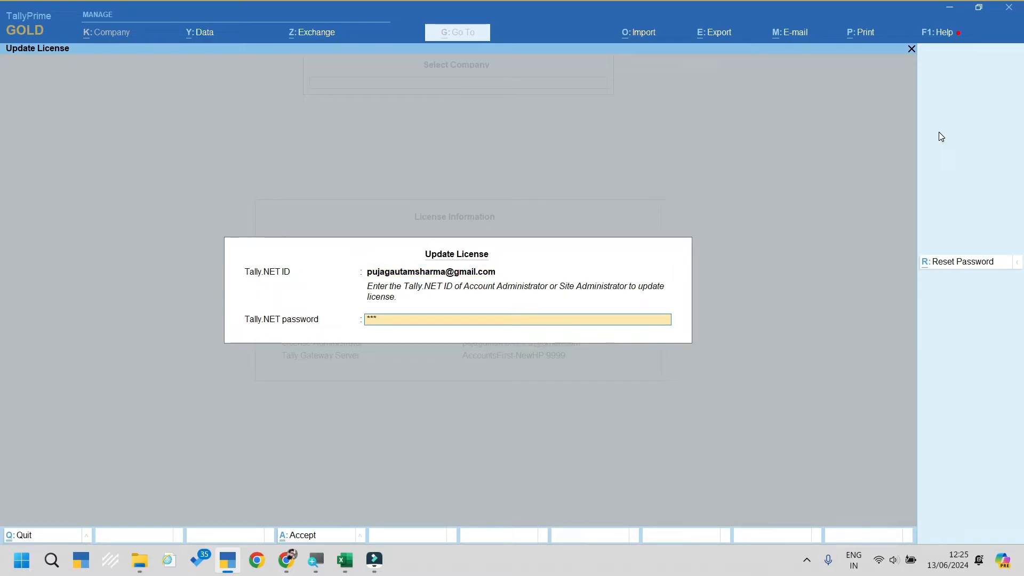
pyautogui.write('*')
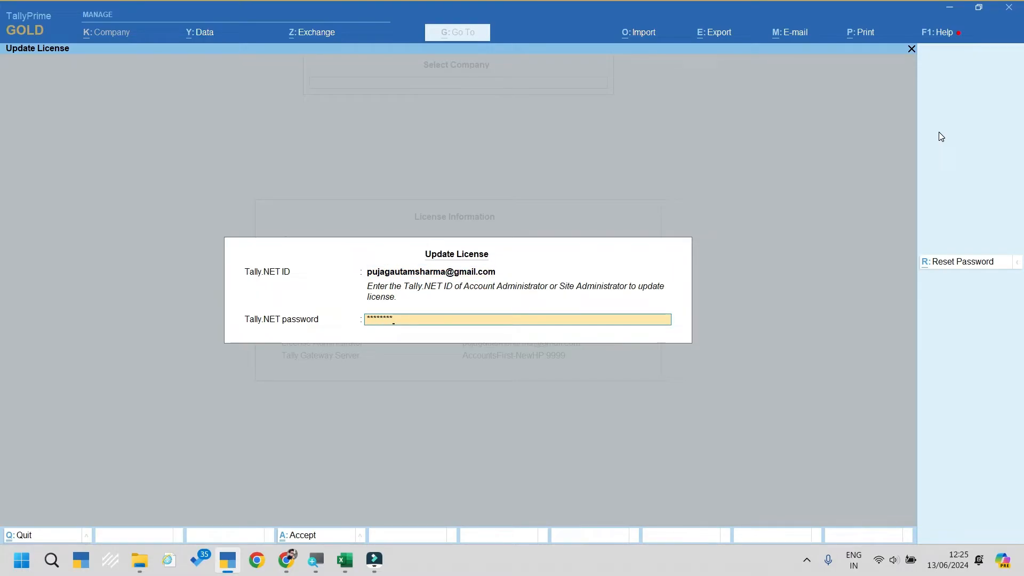
pyautogui.press('Return')
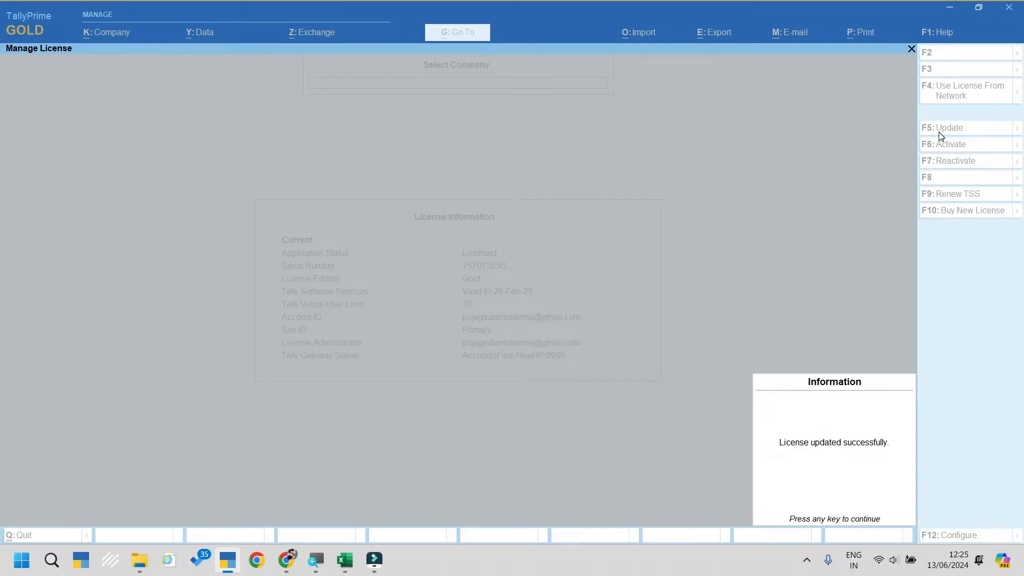
pyautogui.click(844, 454)
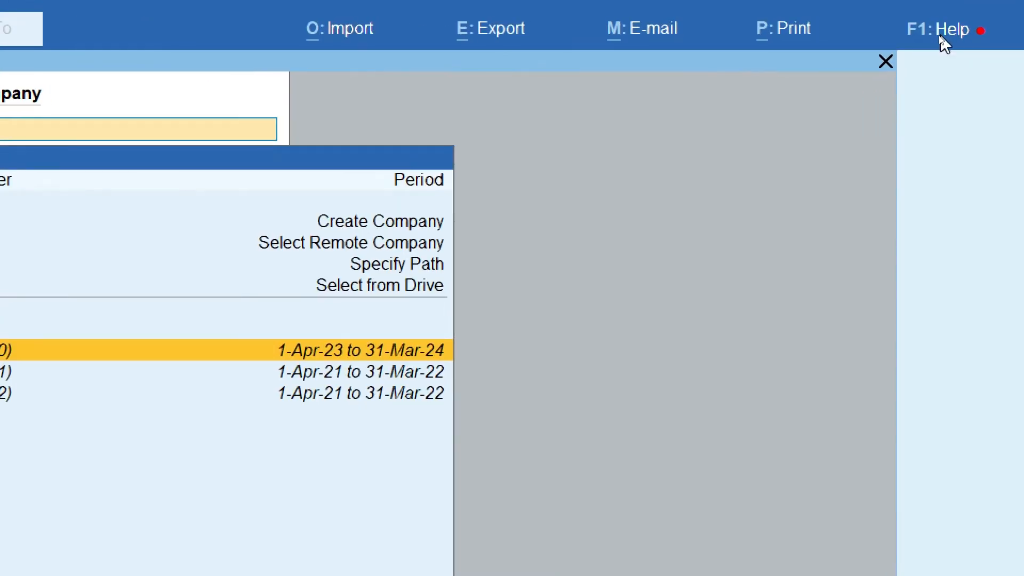
# Step: Confirm BankToTally 1.0 shows as Loaded in TDL Management, then return to Select Company
pyautogui.click(940, 40)
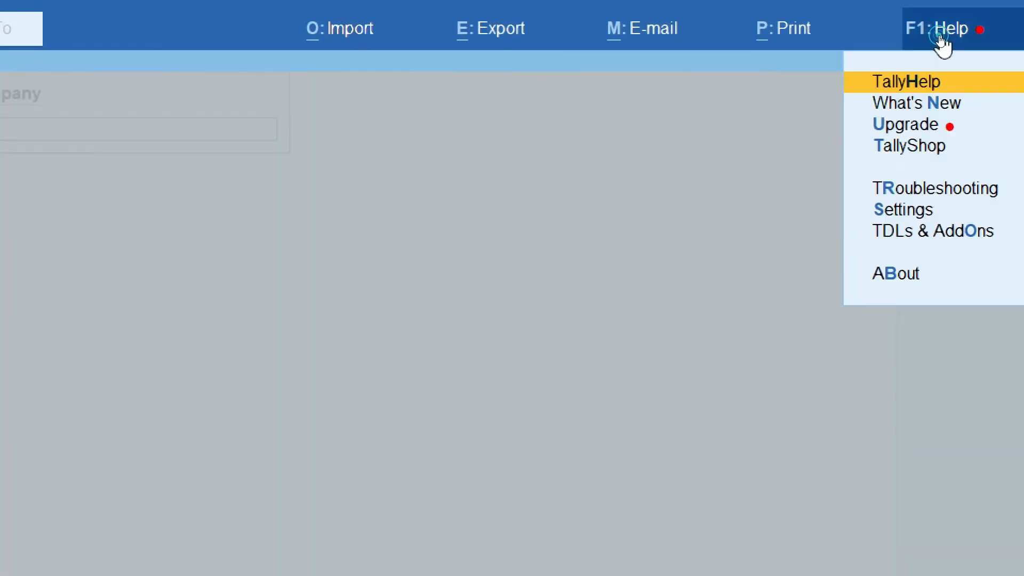
pyautogui.press('Up')
pyautogui.press('Up')
pyautogui.press('Return')
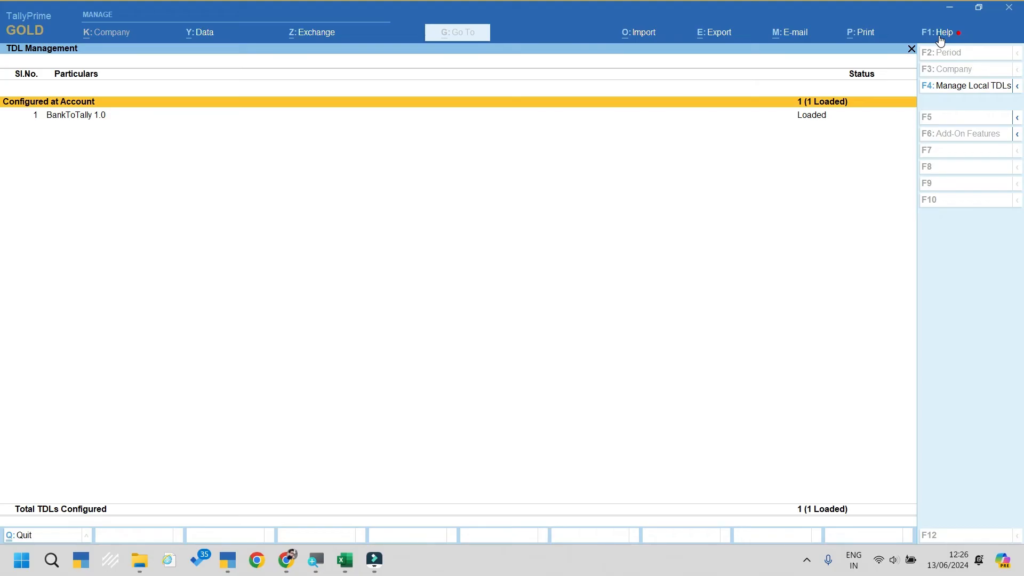
pyautogui.press('Down')
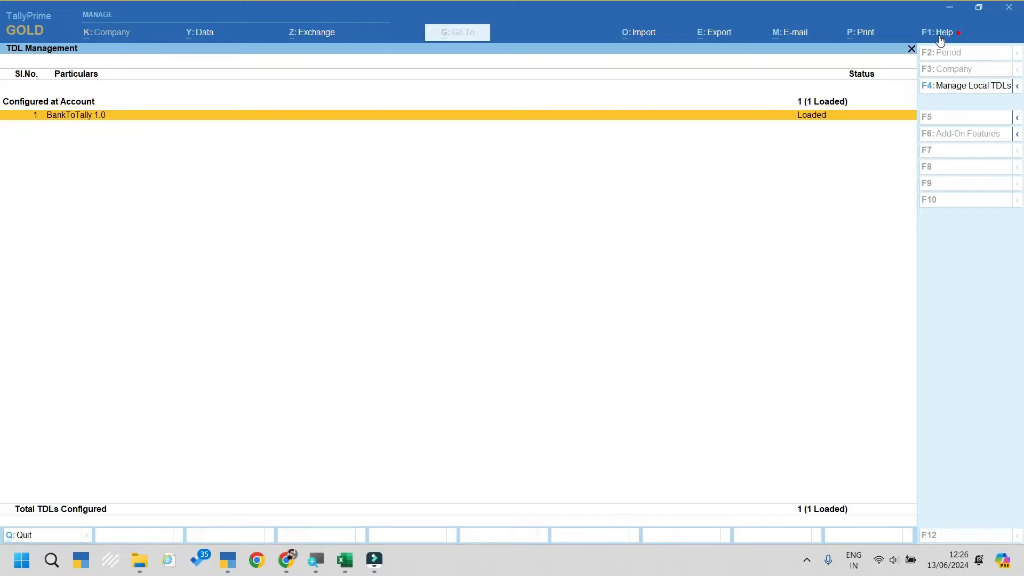
pyautogui.press('Escape')
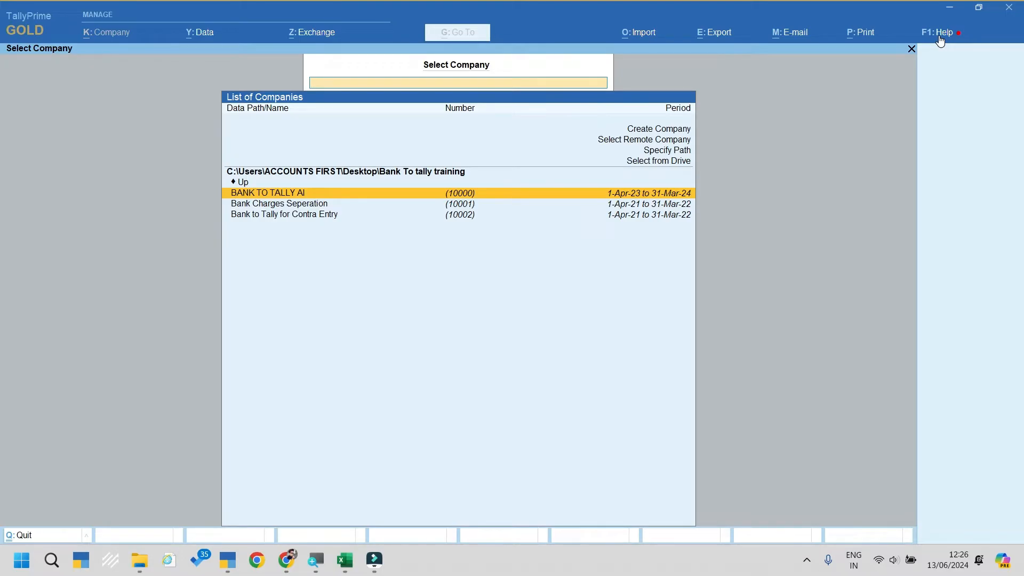
# Step: Open BANK TO TALLY AI to reach its Gateway of Tally for 1-Apr-23 to 31-Mar-24
pyautogui.press('Return')
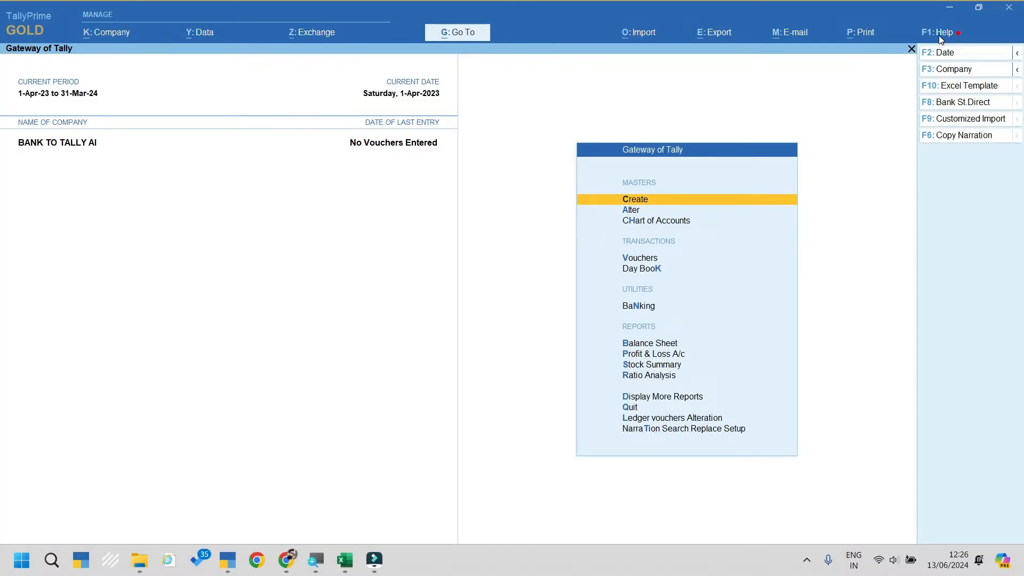
pyautogui.press('Up')
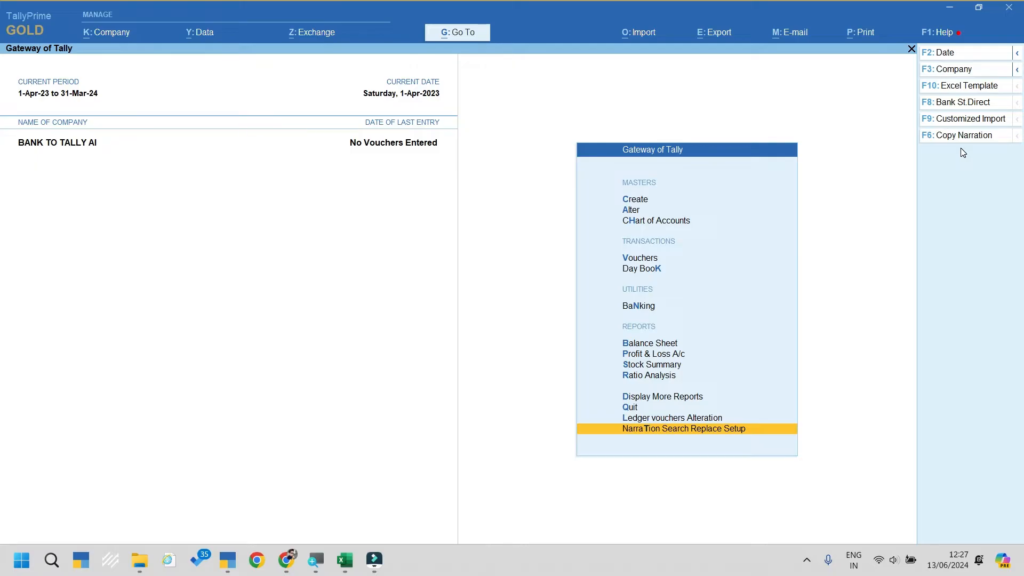
# Step: Browse the list of ledgers available for alteration, then back out to Gateway of Tally
pyautogui.press('Down')
pyautogui.press('Down')
pyautogui.press('Return')
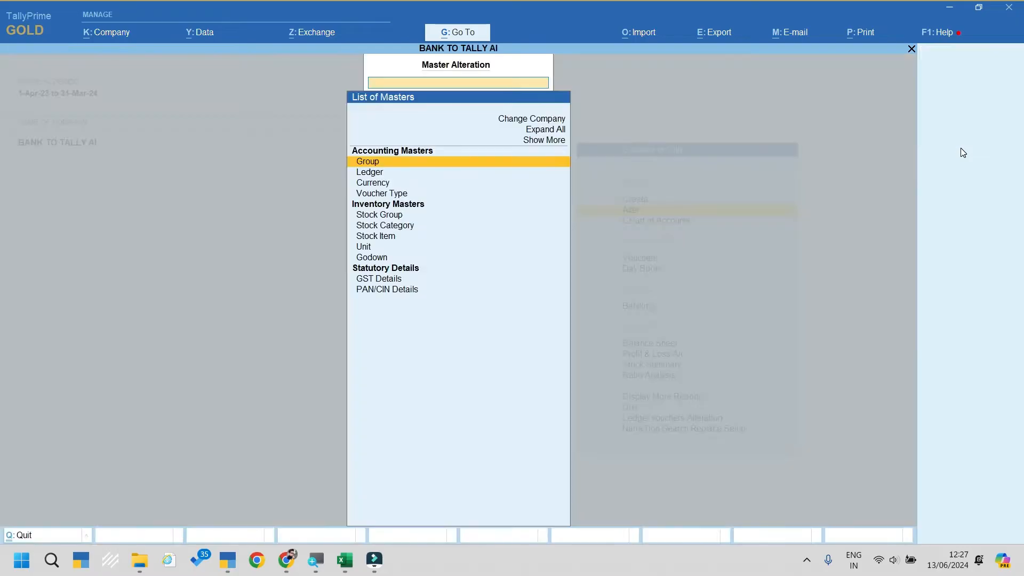
pyautogui.press('Down')
pyautogui.press('Return')
pyautogui.press('Down')
pyautogui.press('Down')
pyautogui.press('Down')
pyautogui.press('Down')
pyautogui.press('Down')
pyautogui.press('Down')
pyautogui.press('Down')
pyautogui.press('Down')
pyautogui.press('Down')
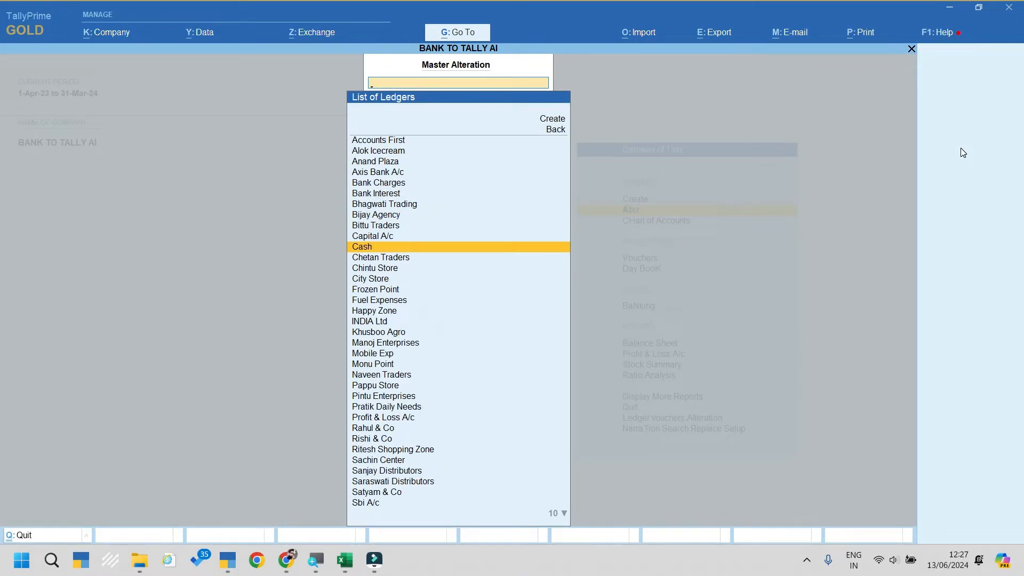
pyautogui.press('Escape')
pyautogui.press('Escape')
pyautogui.press('Escape')
pyautogui.press('Escape')
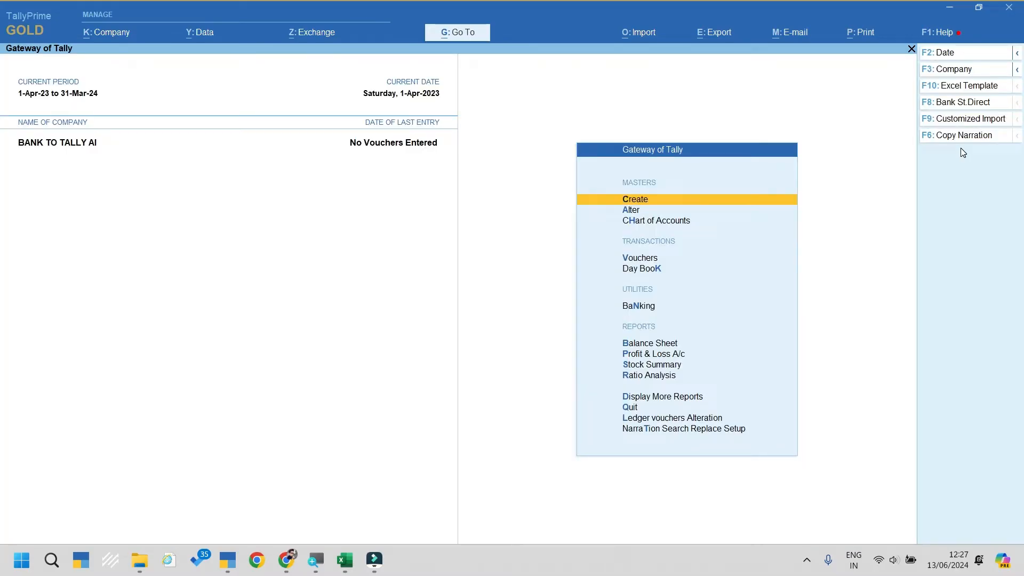
# Step: Review the Sbi A/c ledger's Auto Reconciliation setting, quit without saving, and show the desktop
pyautogui.press('Down')
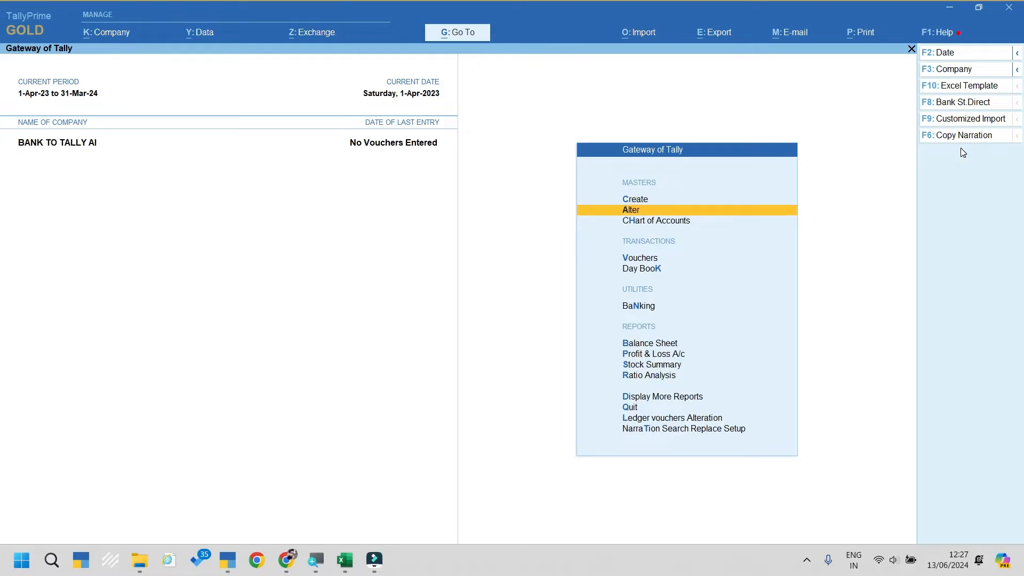
pyautogui.press('Return')
pyautogui.press('Down')
pyautogui.press('Return')
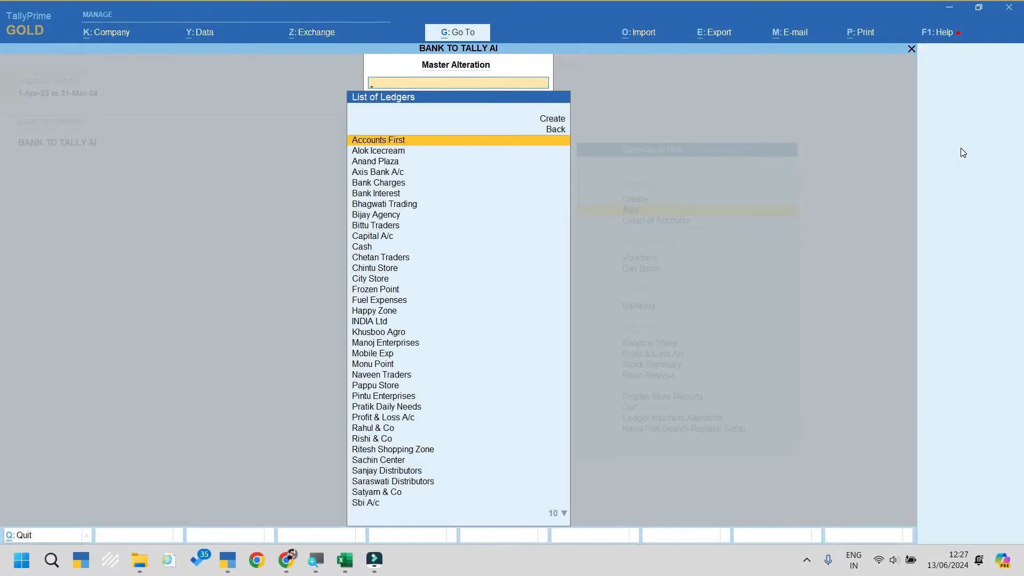
pyautogui.write('Sbi')
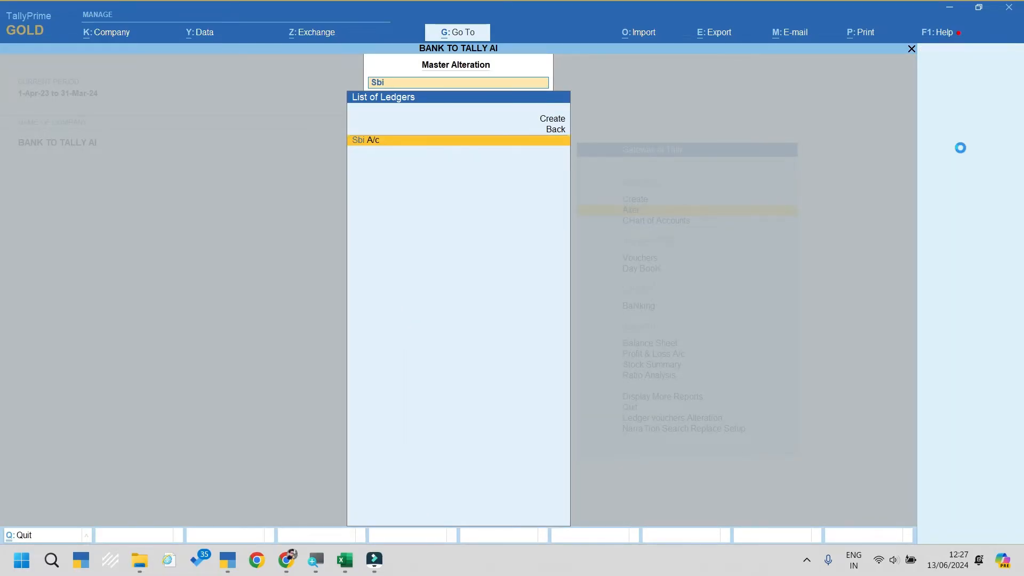
pyautogui.press('Return')
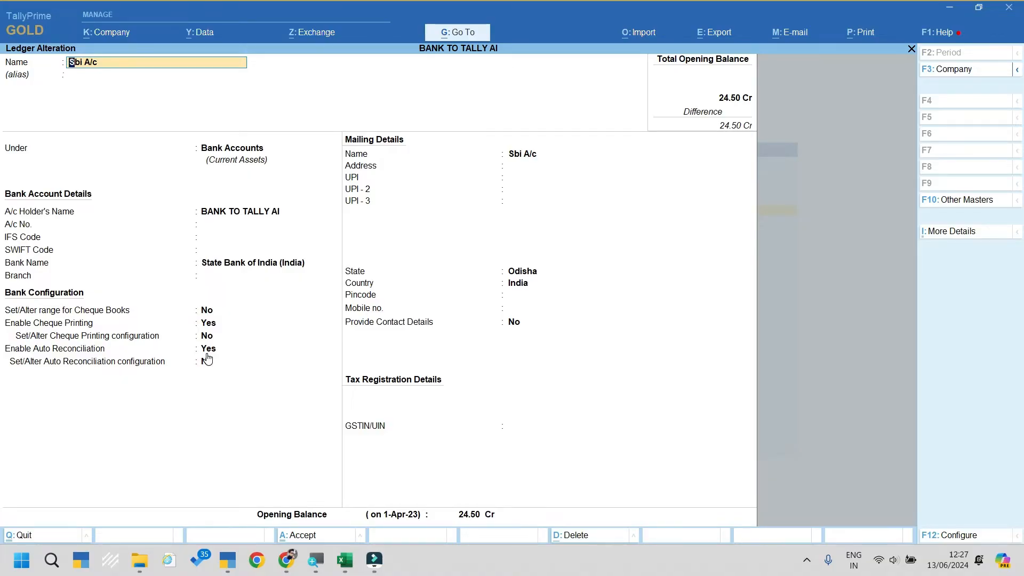
pyautogui.press('Escape')
pyautogui.press('Return')
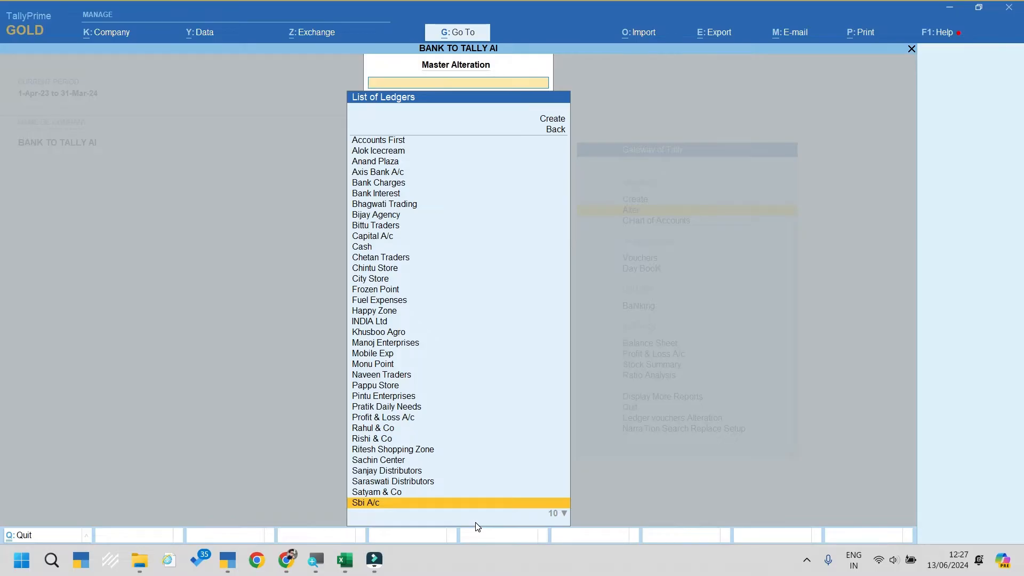
pyautogui.press('Escape')
pyautogui.press('Escape')
pyautogui.press('Escape')
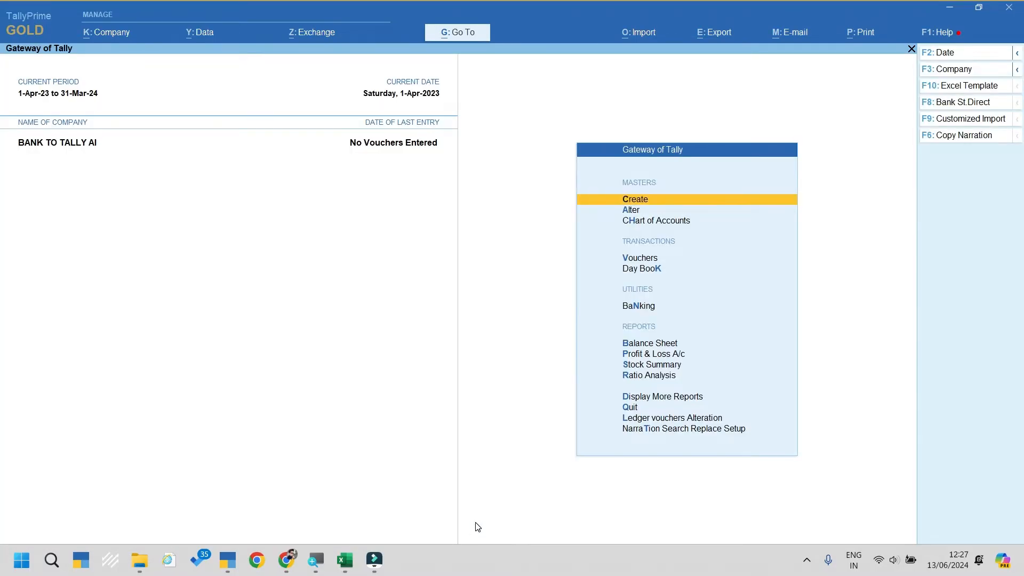
pyautogui.press('super+d')
# Step: Open April to 22 aug CC from Bank To tally training, scroll through it, close unsaved
pyautogui.doubleClick(72, 430)
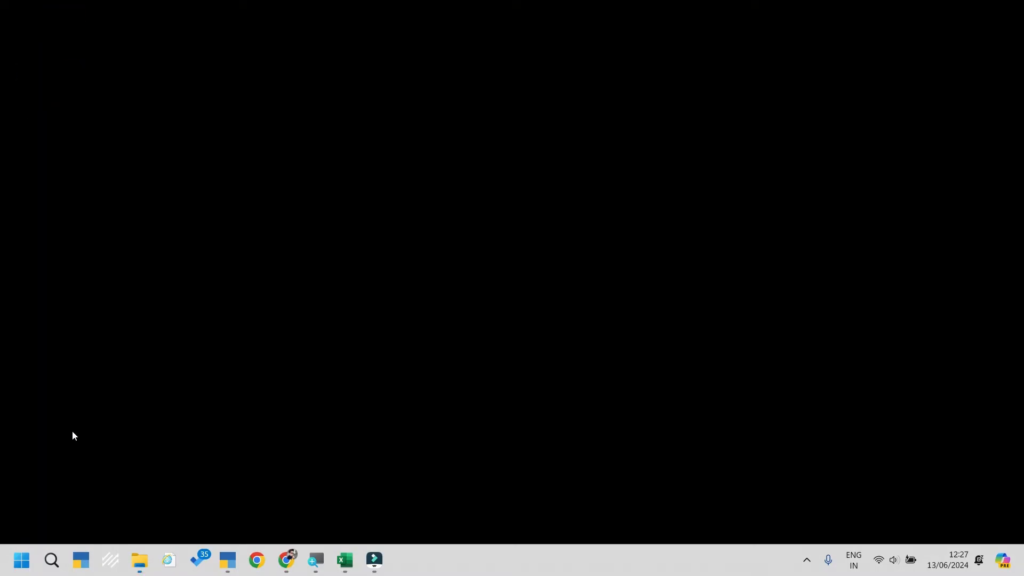
pyautogui.click(224, 169)
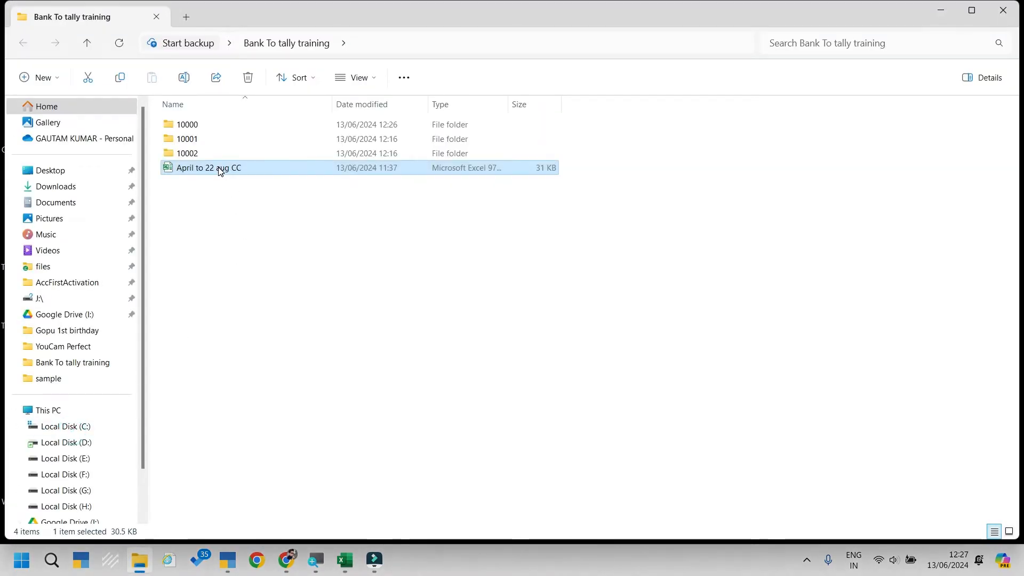
pyautogui.doubleClick(219, 170)
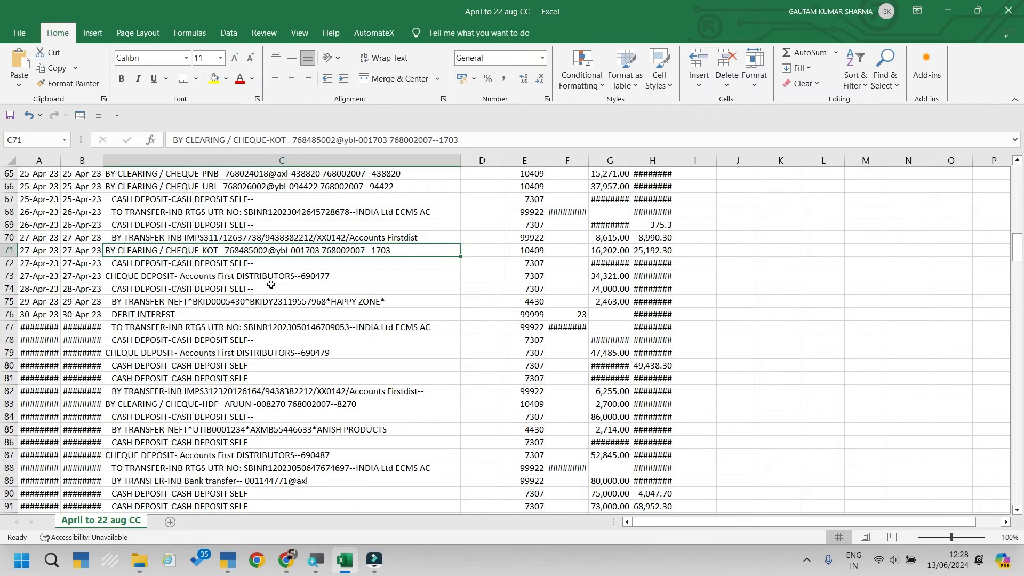
pyautogui.scroll(20, 271, 284)
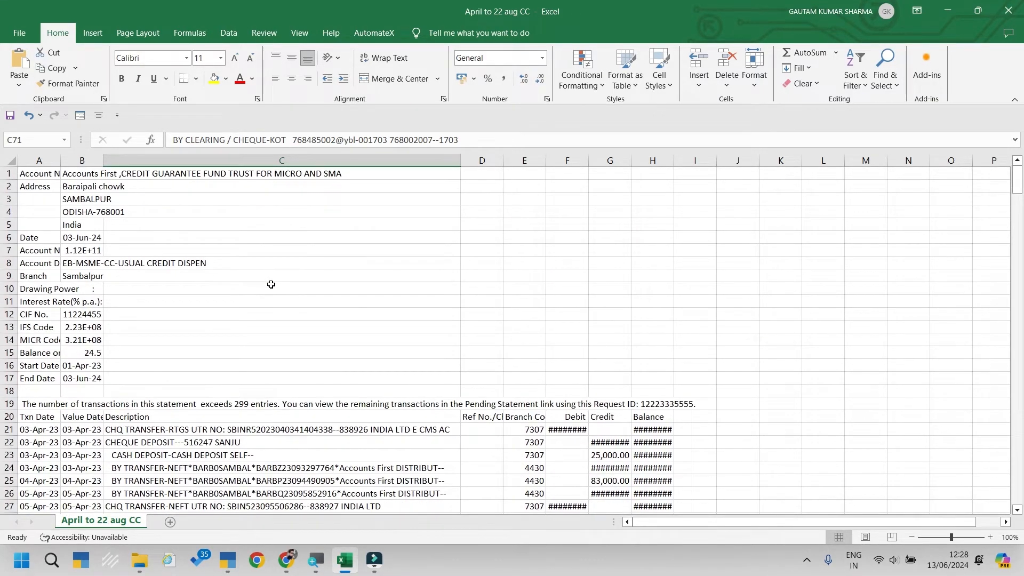
pyautogui.scroll(-3, 271, 285)
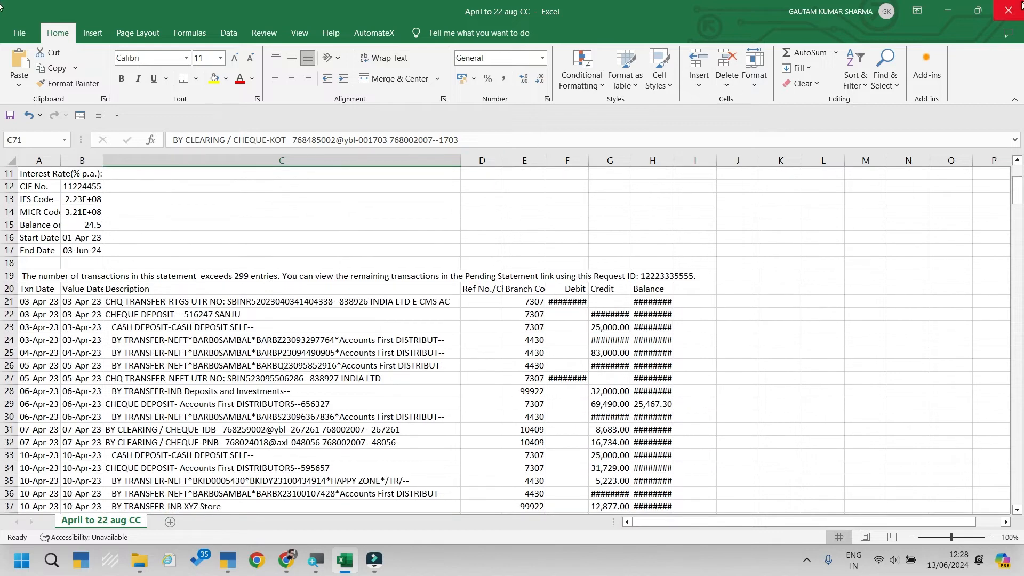
pyautogui.click(1018, 7)
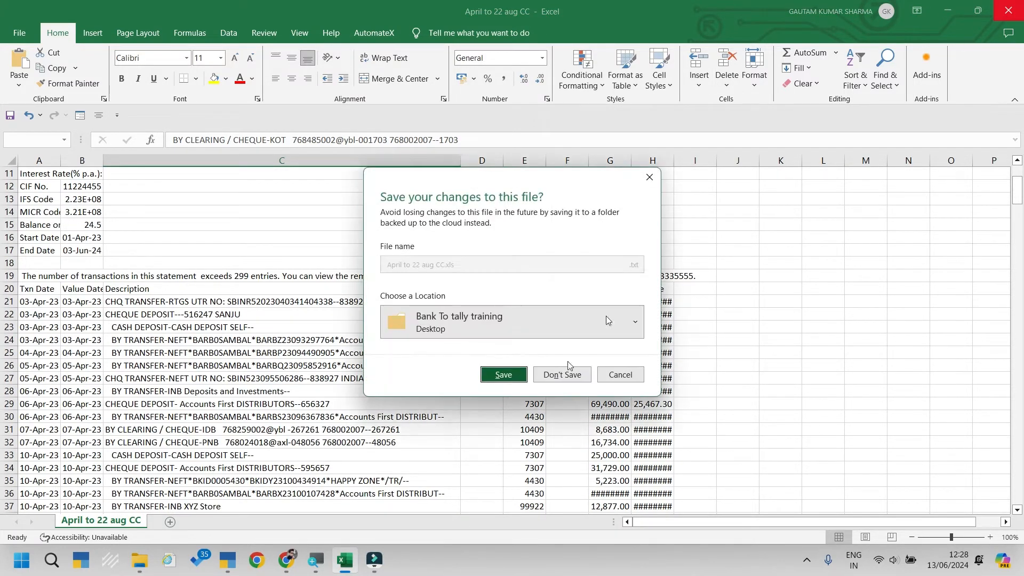
pyautogui.click(567, 376)
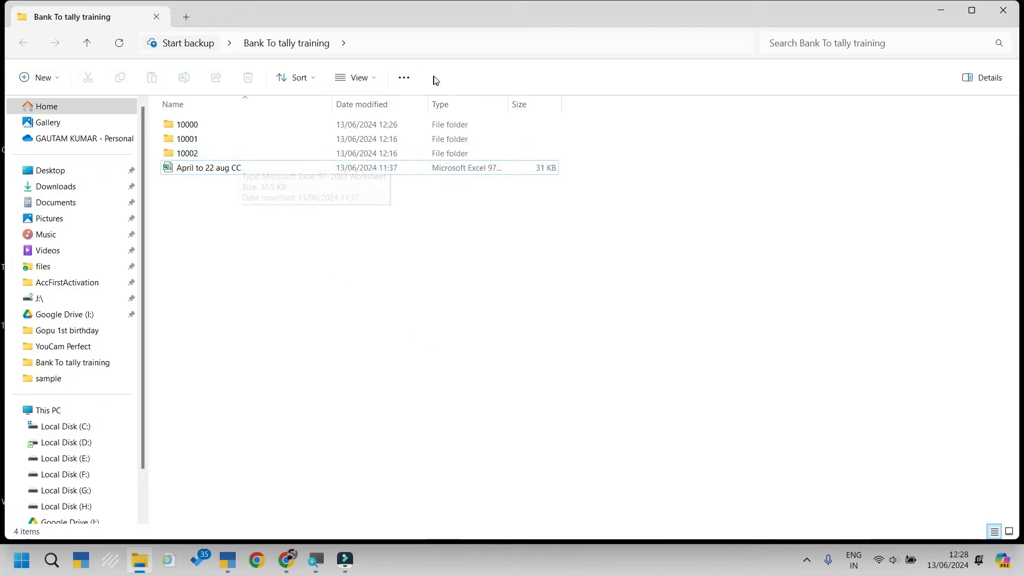
# Step: Copy the Bank To tally training folder path, close File Explorer, and return to TallyPrime
pyautogui.press('F4')
pyautogui.hotkey('ctrl', 'c')
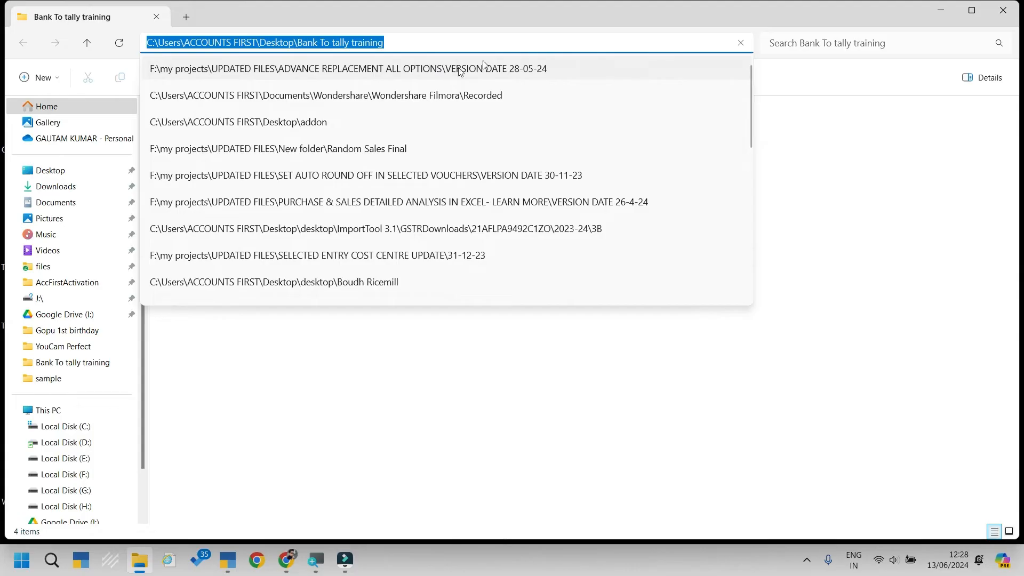
pyautogui.click(1012, 10)
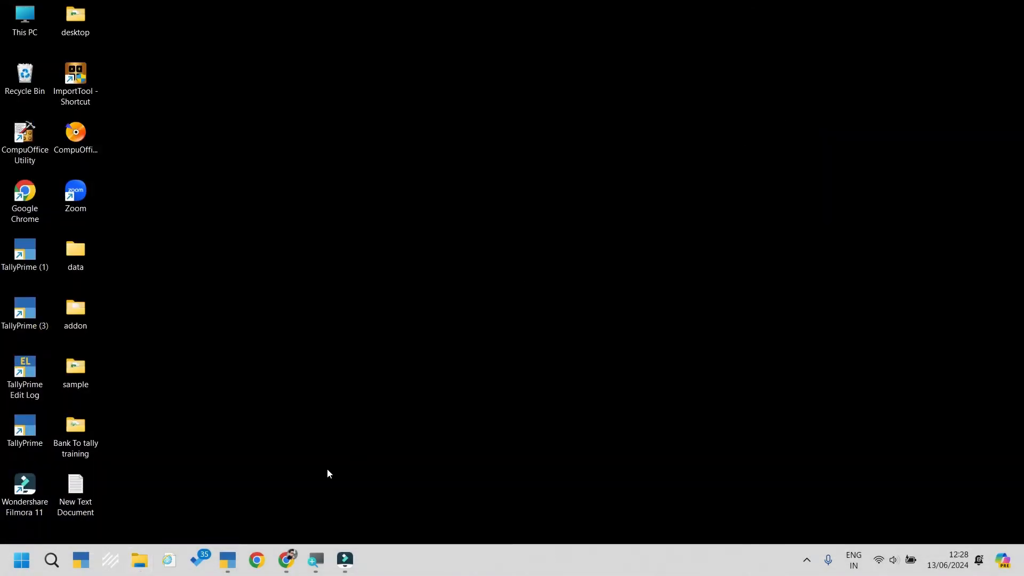
pyautogui.click(228, 573)
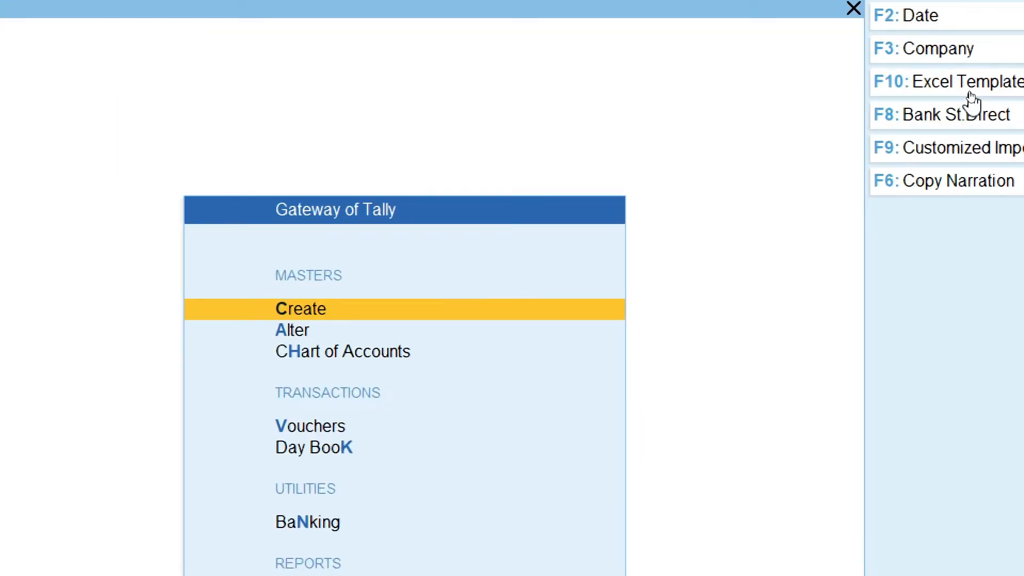
# Step: Set the Excel template's file location to the copied folder and April to 22 aug CC.xls
pyautogui.click(969, 93)
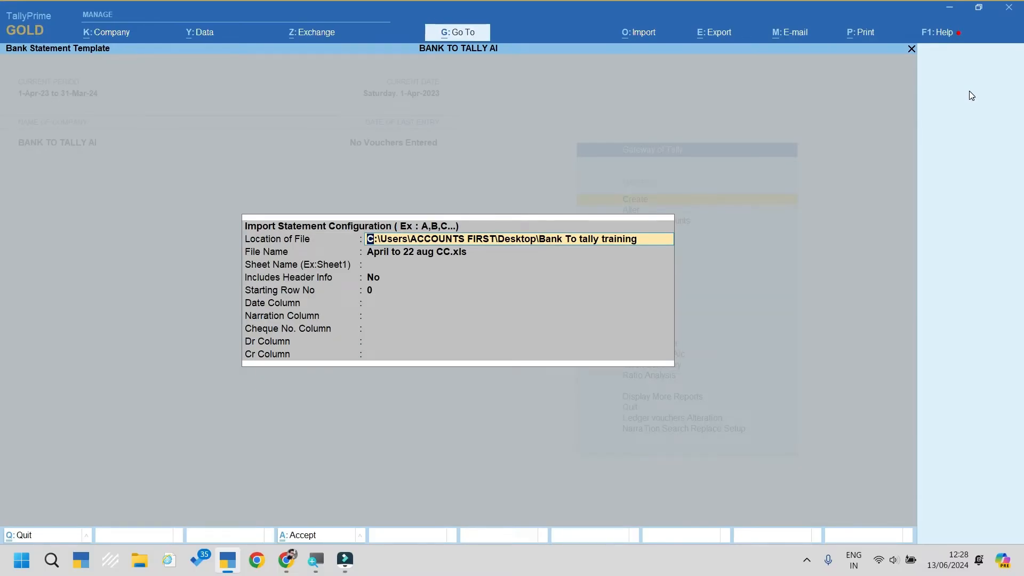
pyautogui.press('BackSpace')
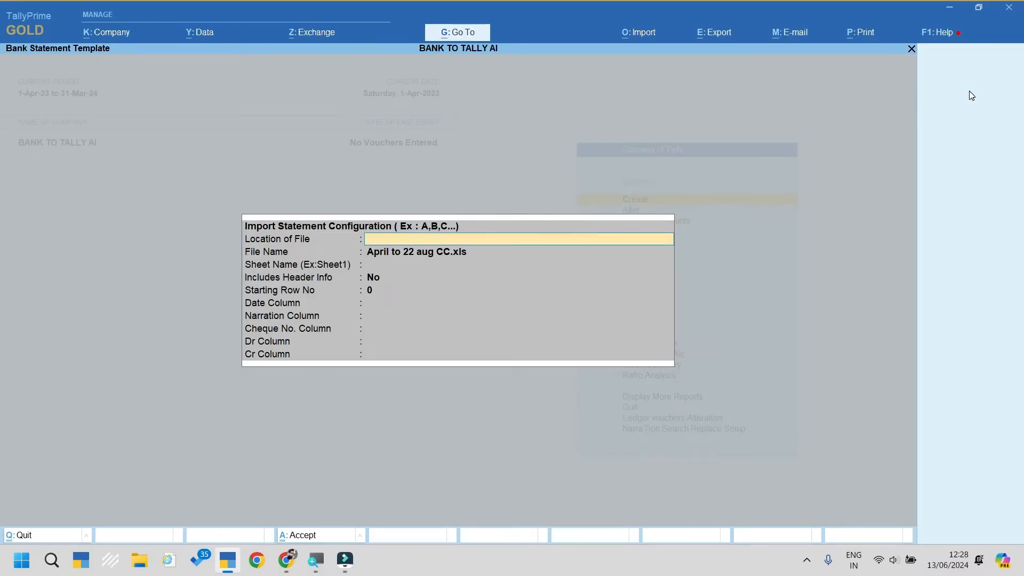
pyautogui.hotkey('ctrl', 'v')
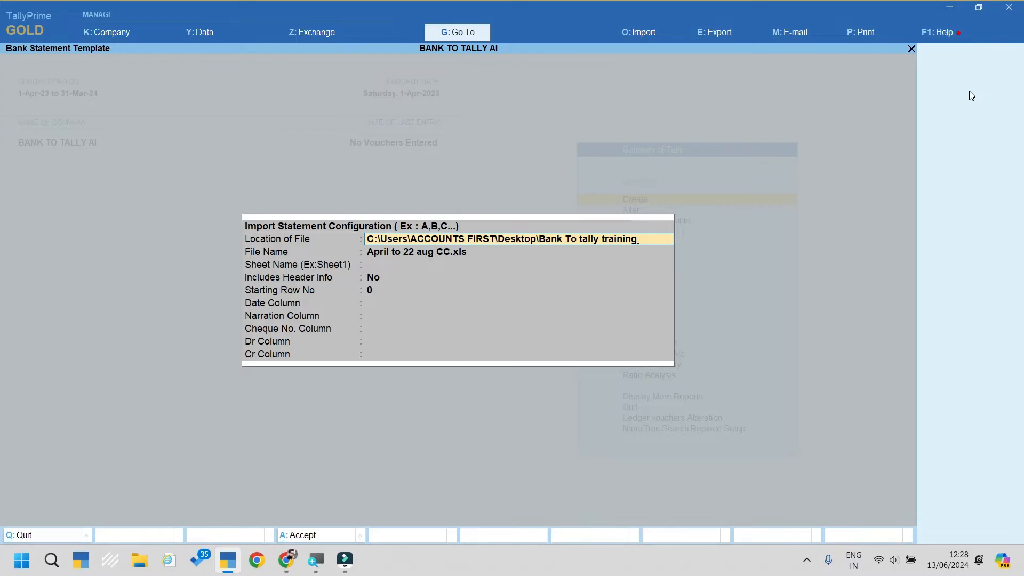
pyautogui.press('Return')
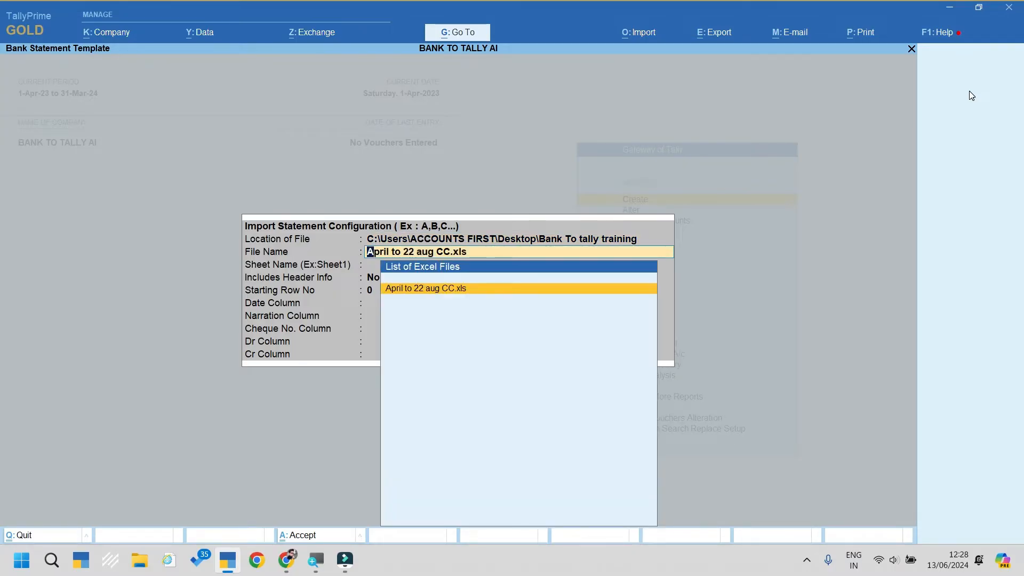
pyautogui.press('Return')
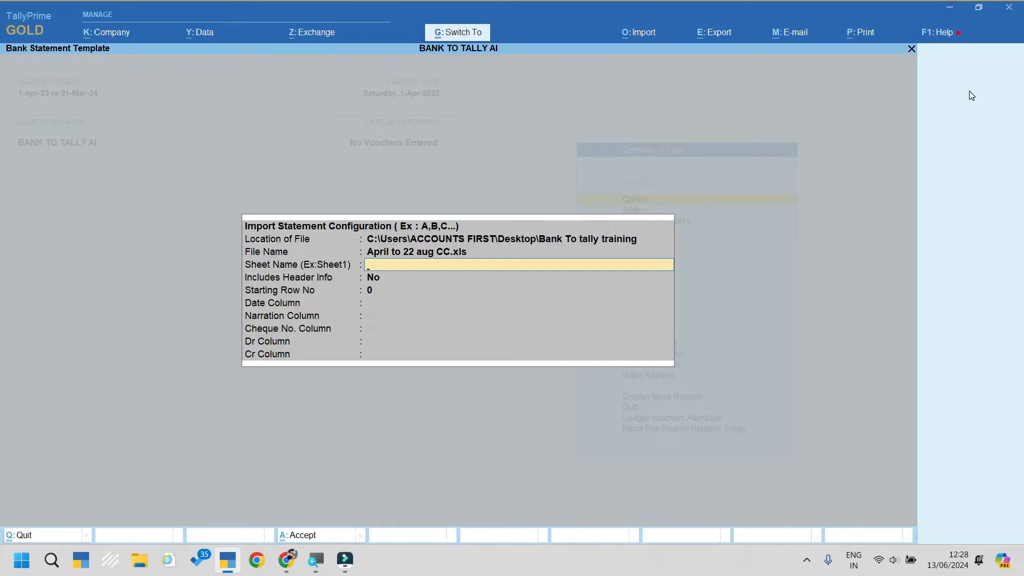
pyautogui.press('Escape')
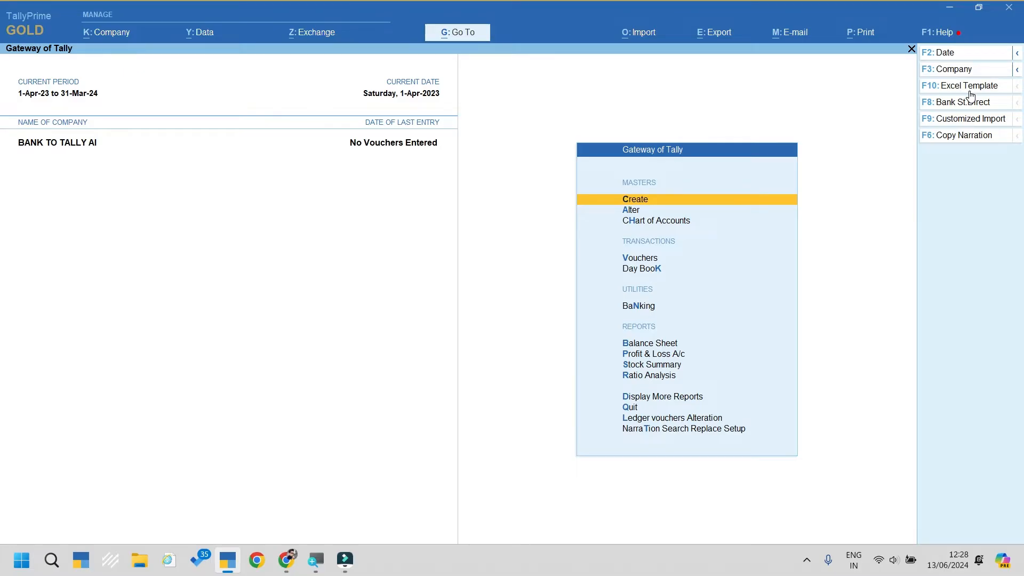
pyautogui.press('Down')
pyautogui.press('Down')
pyautogui.press('Down')
pyautogui.press('Down')
pyautogui.press('Down')
pyautogui.press('Down')
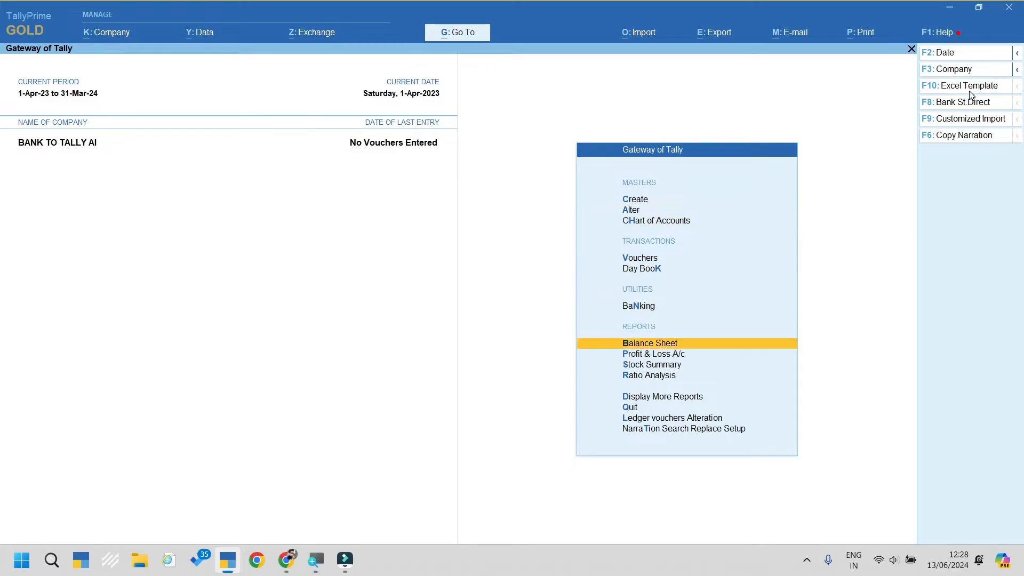
pyautogui.press('Up')
# Step: Open the Bank Reconciliation report for Sbi A/c
pyautogui.press('Return')
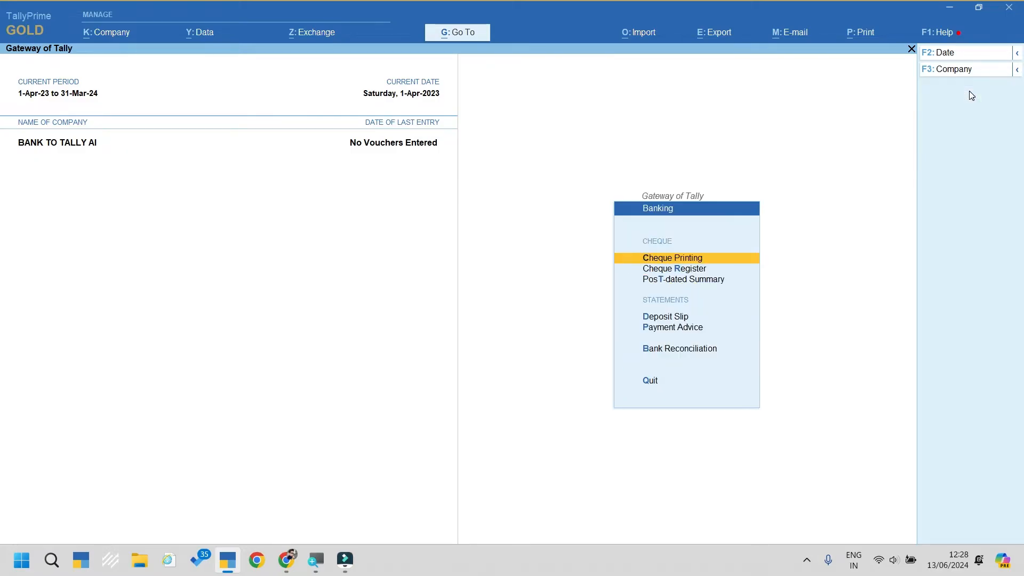
pyautogui.press('Up')
pyautogui.press('Up')
pyautogui.press('Return')
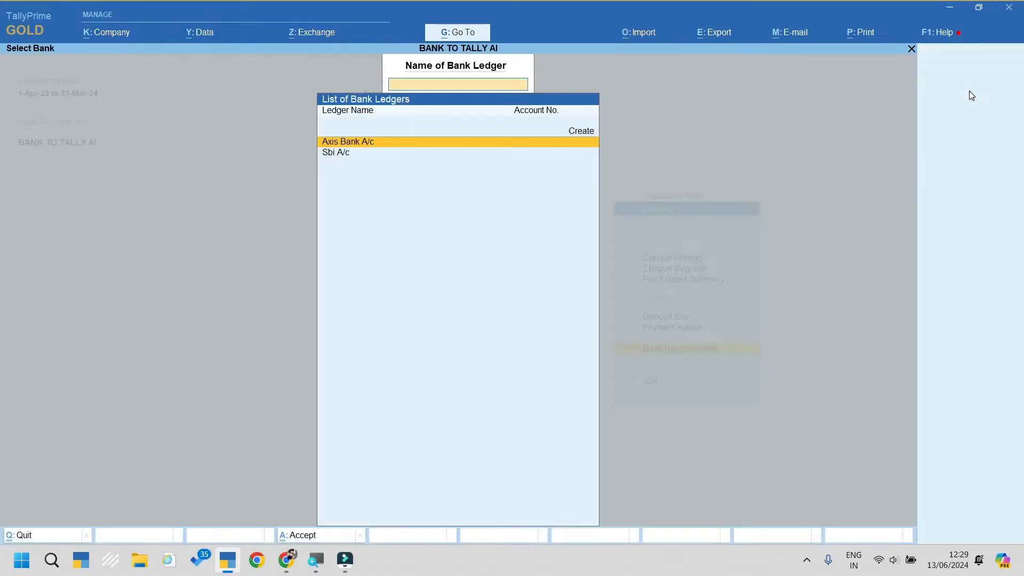
pyautogui.press('Down')
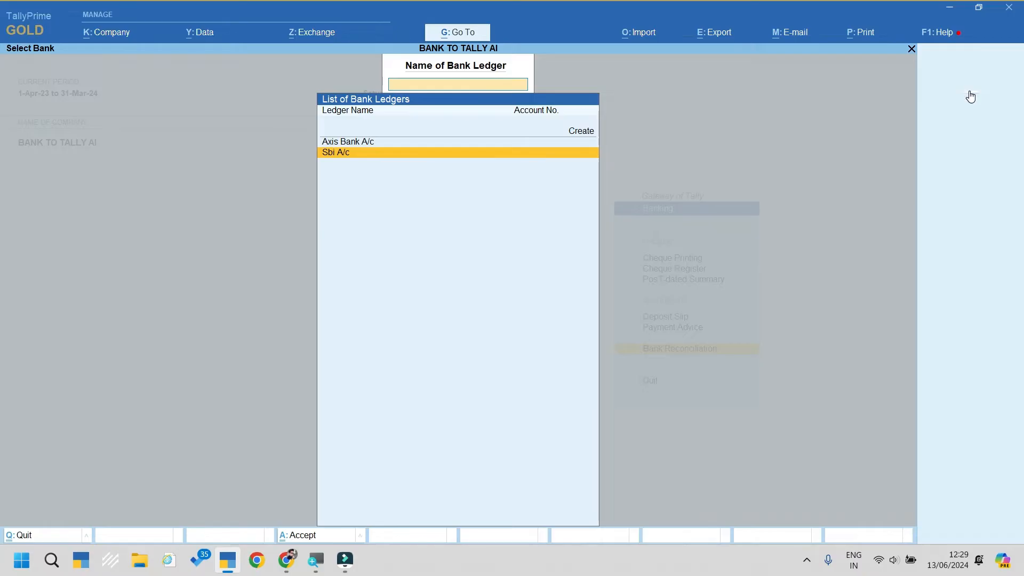
pyautogui.press('Return')
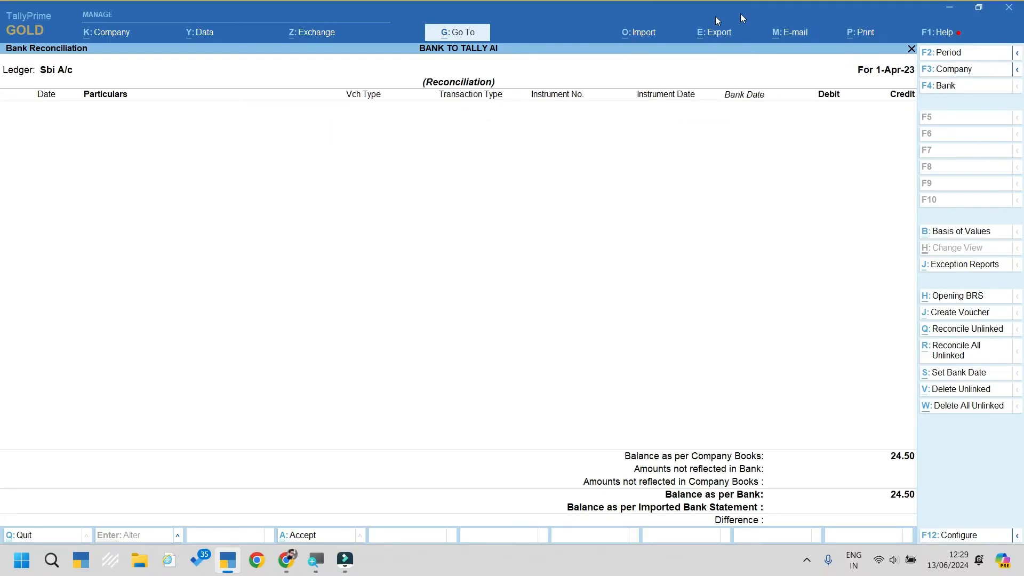
# Step: Bring up the Bank Statement import dialog and toggle the With/Without View option back
pyautogui.click(643, 37)
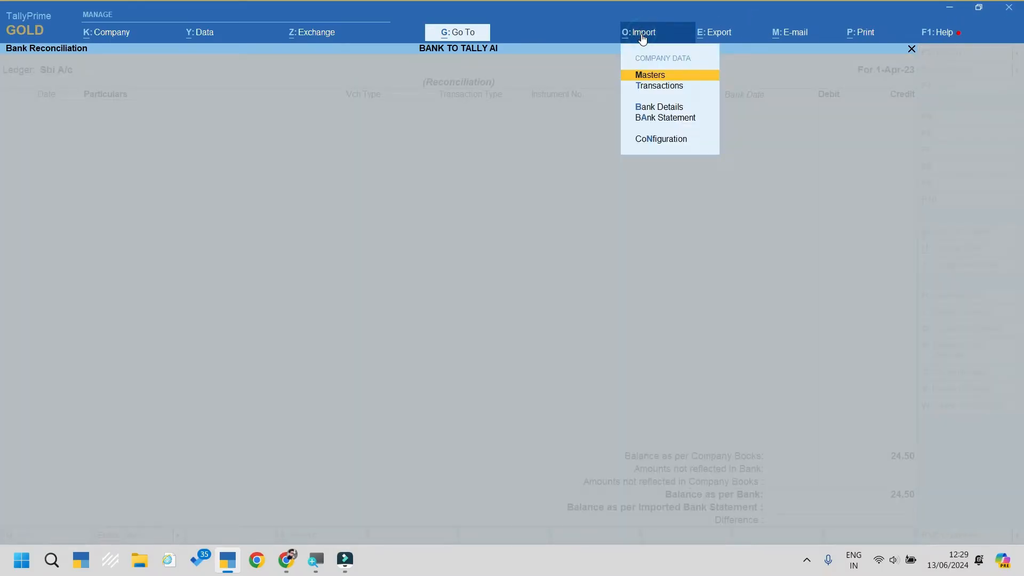
pyautogui.press('Up')
pyautogui.press('Up')
pyautogui.press('Return')
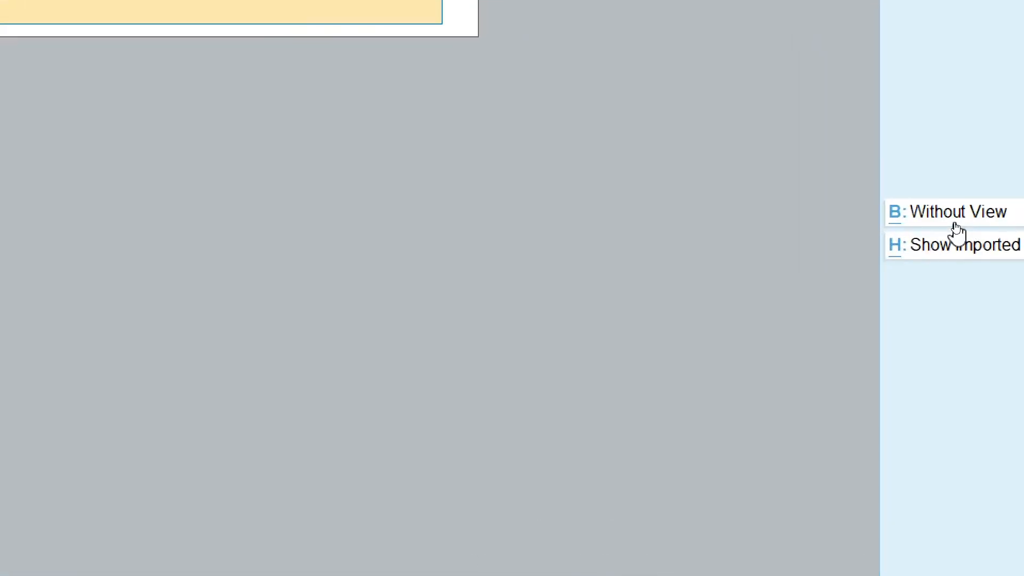
pyautogui.click(954, 227)
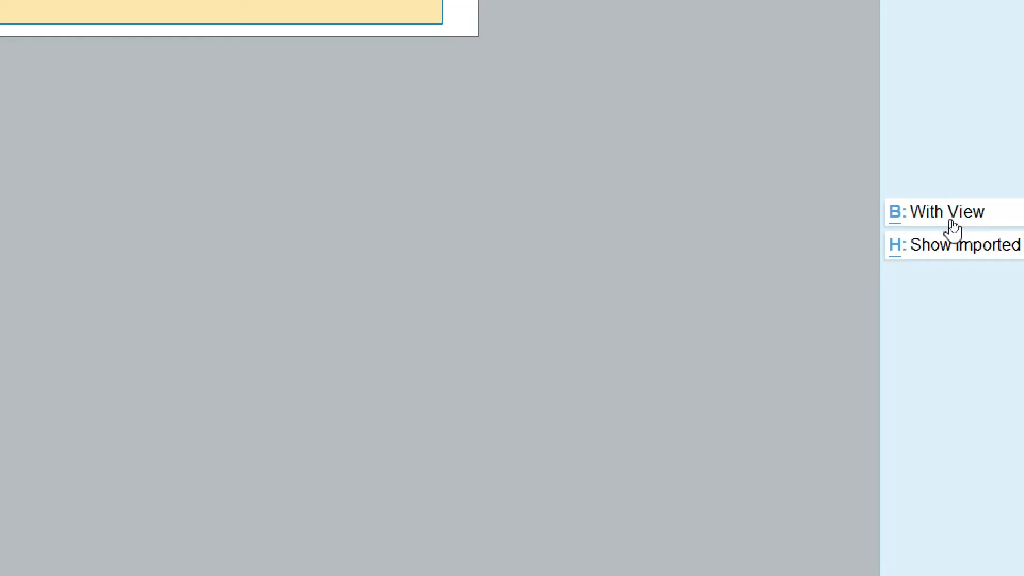
pyautogui.click(953, 229)
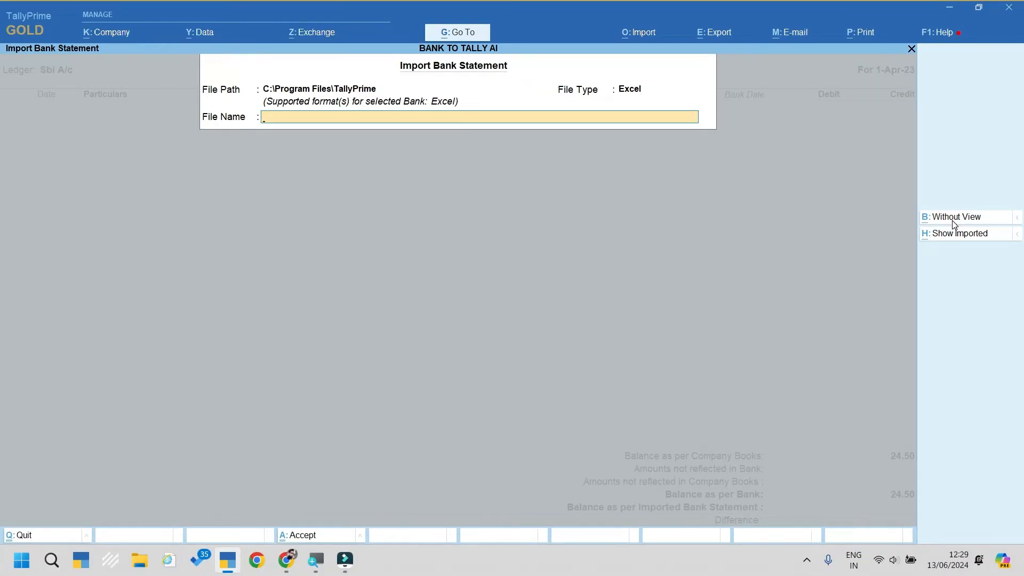
# Step: Import April to 22 aug CC.xls from the pasted Bank To tally training path as Supported type
pyautogui.press('BackSpace')
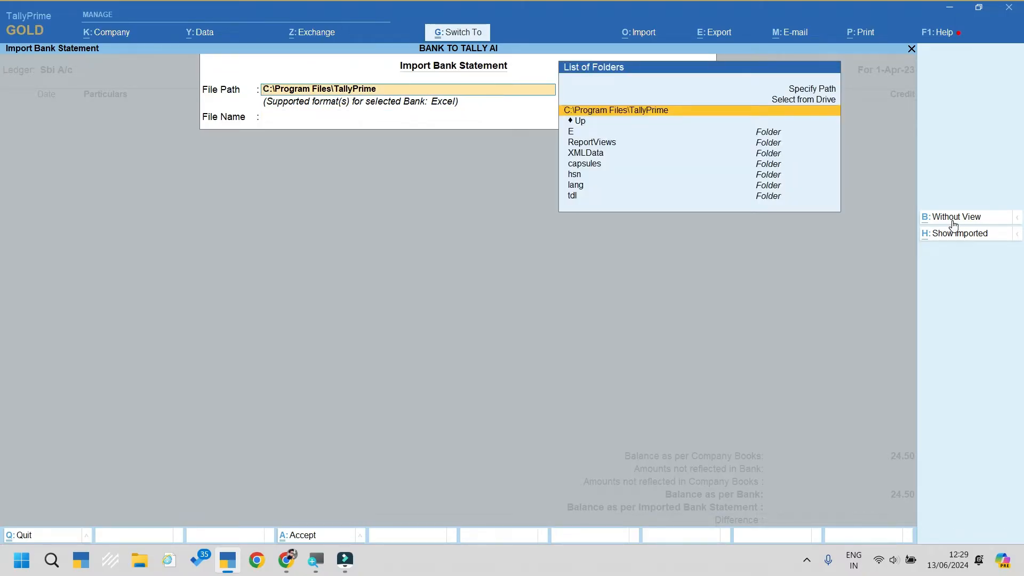
pyautogui.hotkey('ctrl', 'alt', 'v')
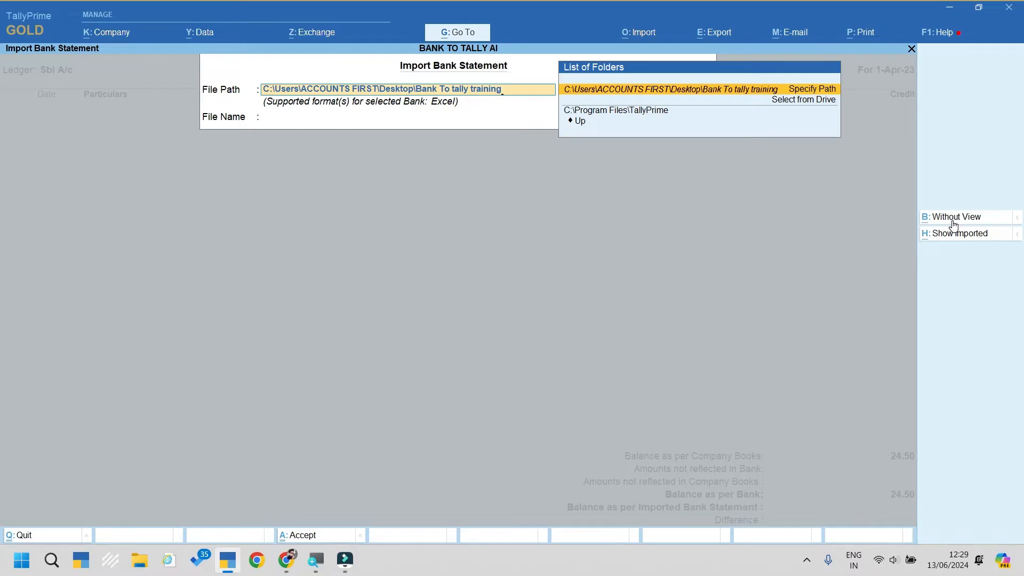
pyautogui.press('Return')
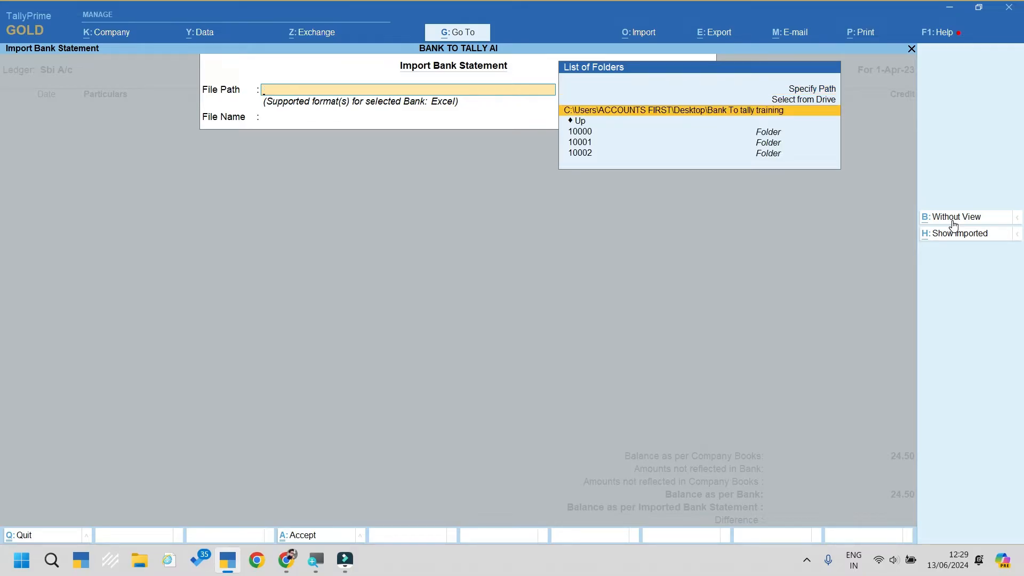
pyautogui.press('Return')
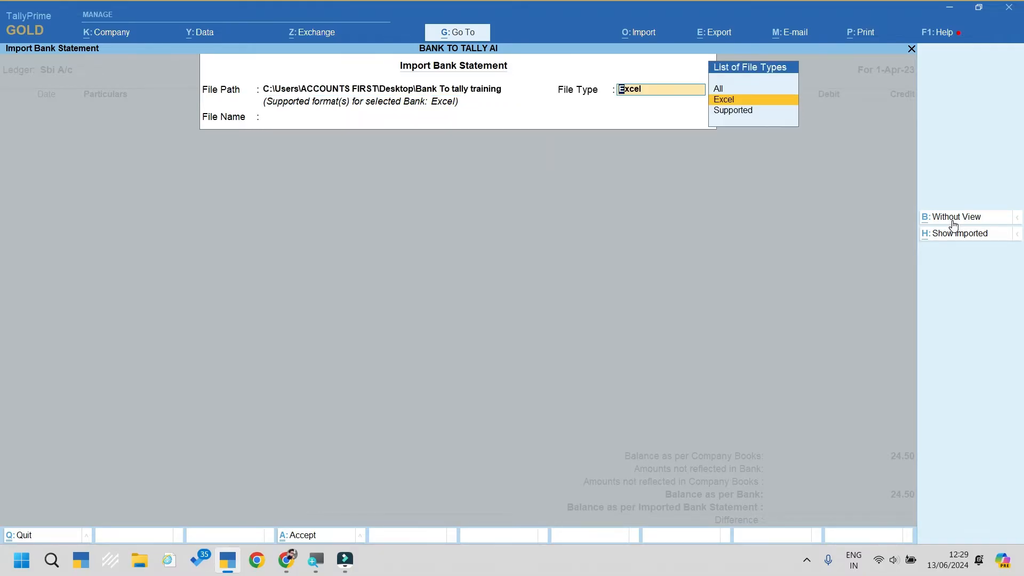
pyautogui.press('Down')
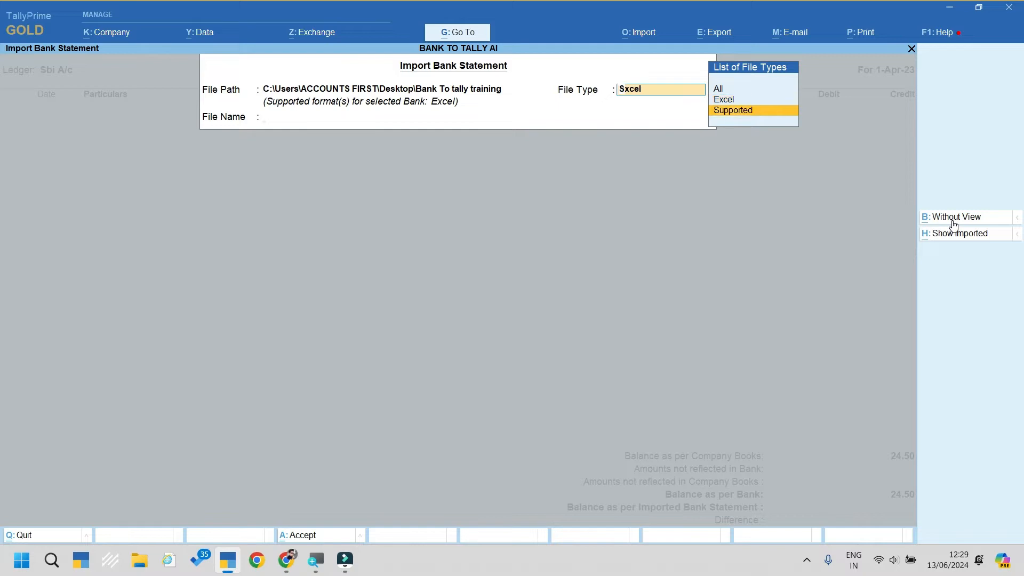
pyautogui.press('Return')
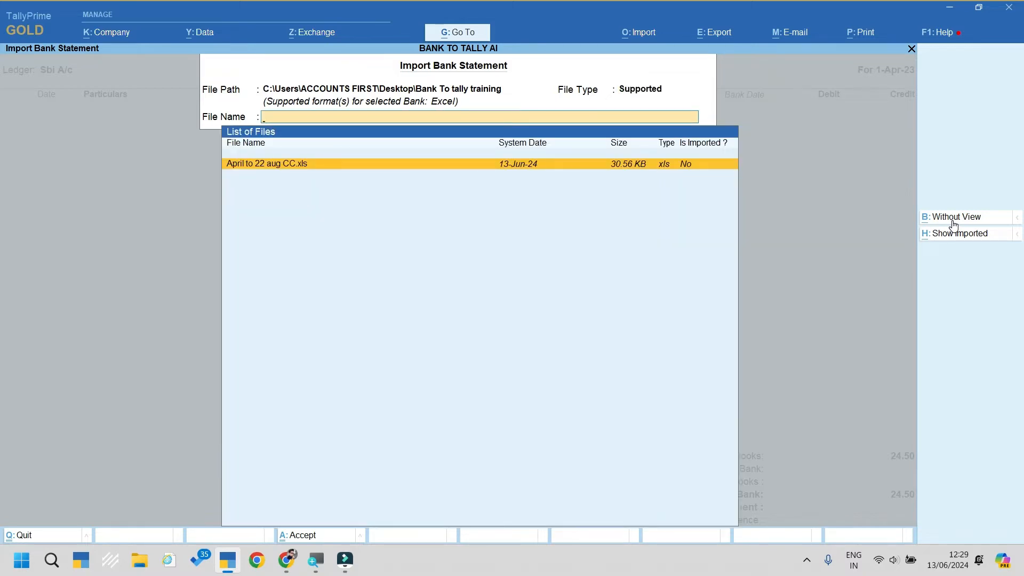
pyautogui.click(952, 219)
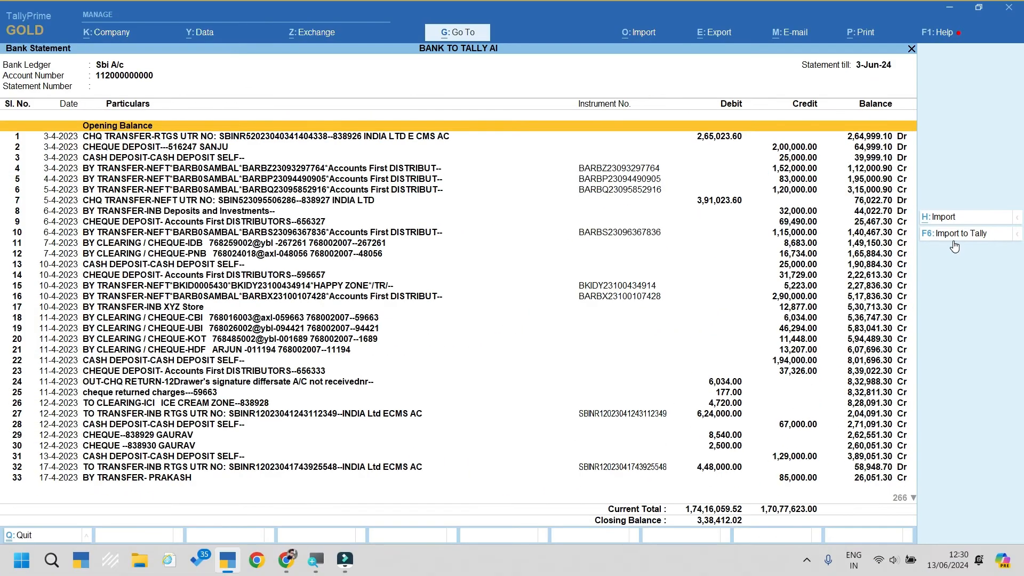
# Step: Import the bank statement's transactions into the books, then leave the statement for the main menu
pyautogui.click(953, 231)
pyautogui.press('Escape')
pyautogui.press('Escape')
pyautogui.press('Escape')
pyautogui.press('Escape')
pyautogui.press('Escape')
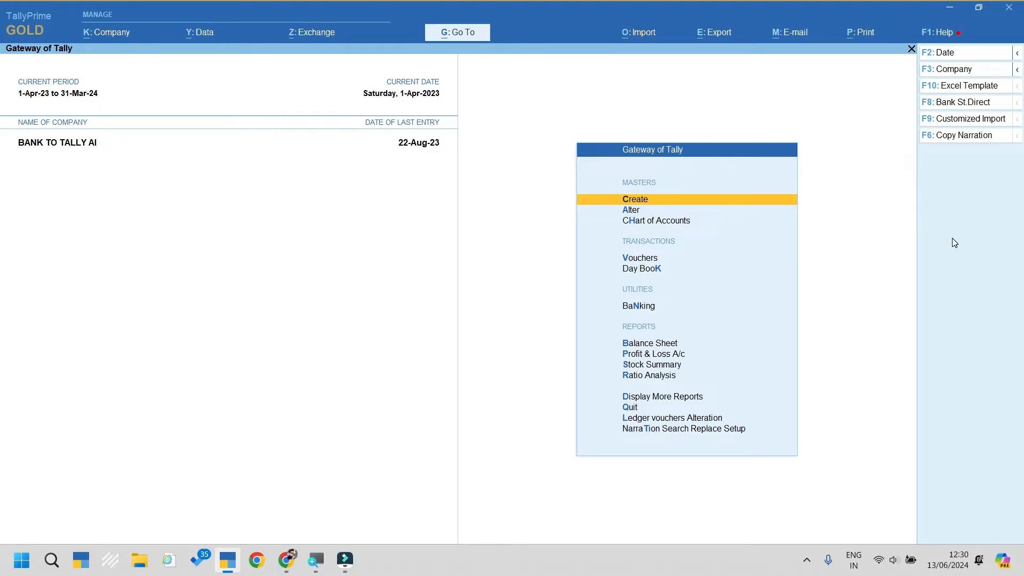
# Step: Check that the Unknown Ledger sits under Suspense A/c, close it unchanged, and return to Gateway
pyautogui.press('Down')
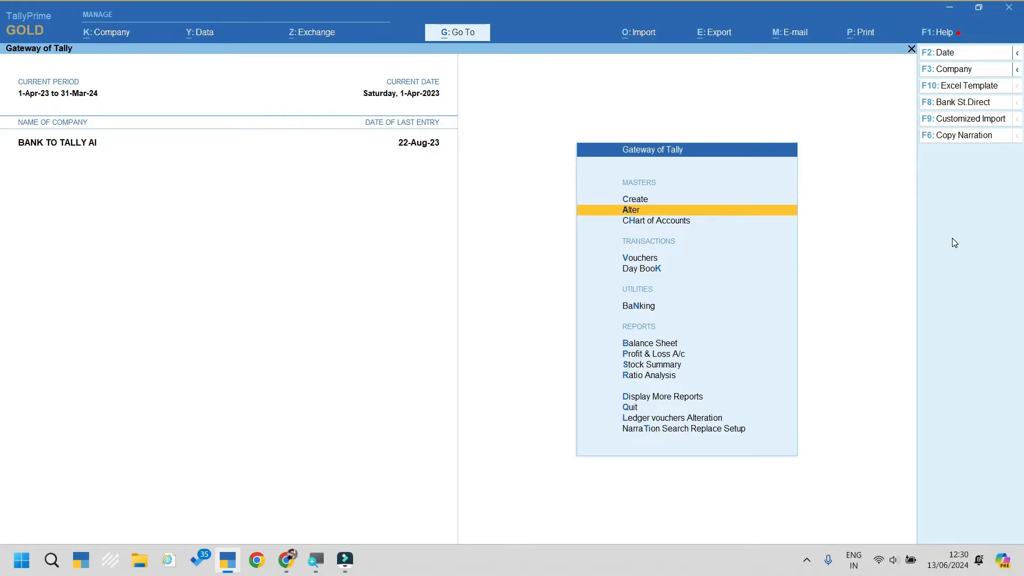
pyautogui.press('Return')
pyautogui.press('Return')
pyautogui.write('Un')
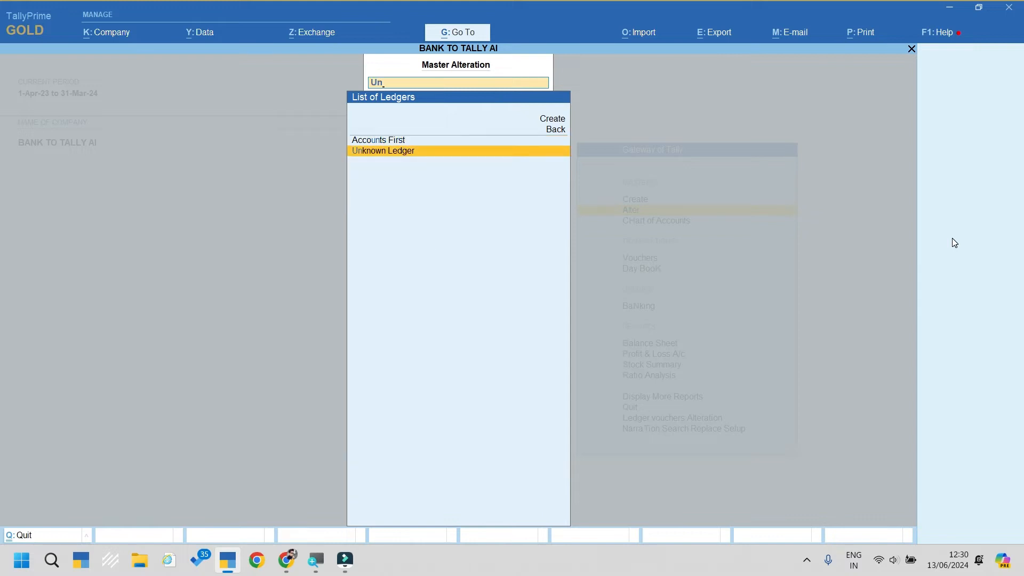
pyautogui.press('Return')
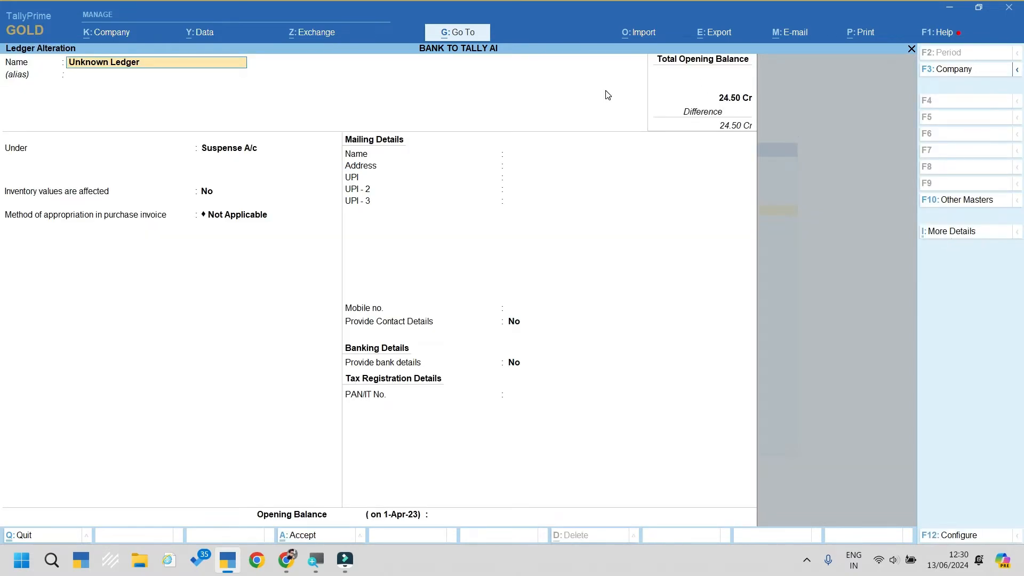
pyautogui.press('Escape')
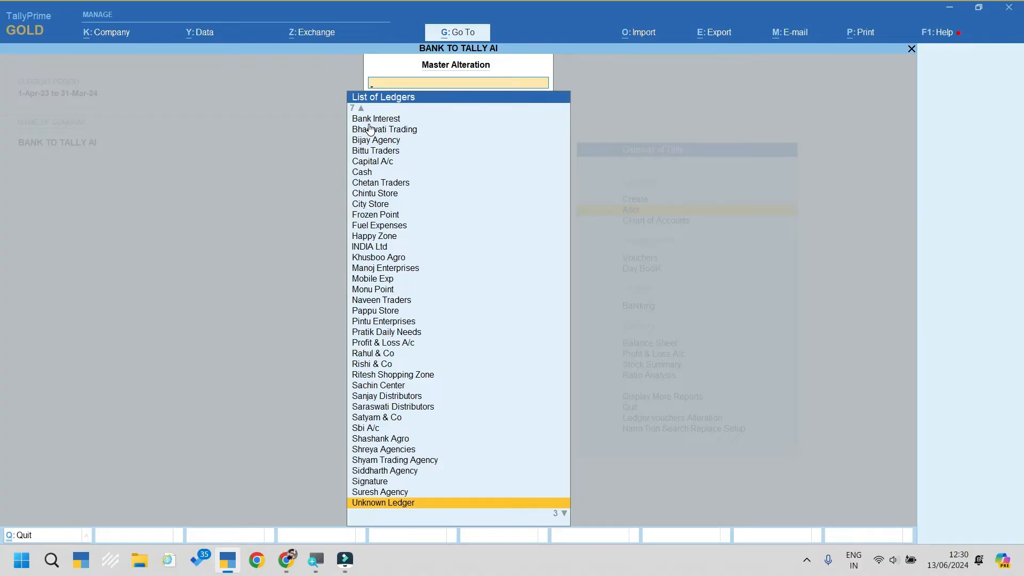
pyautogui.press('Escape')
pyautogui.press('Up')
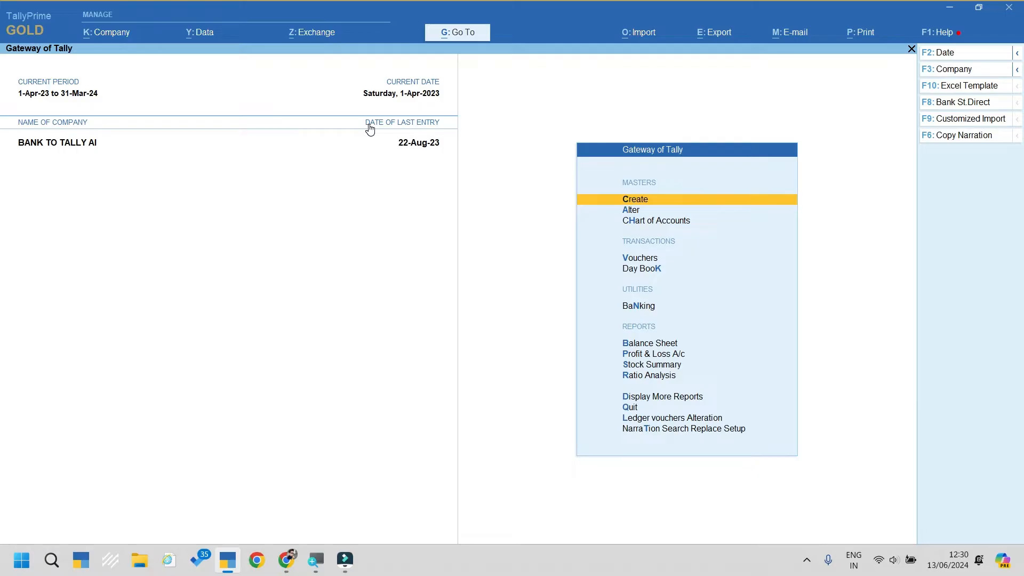
# Step: Open the Sbi A/c ledger vouchers for the period 1-Apr-23 to 22-Aug-23
pyautogui.press('d')
pyautogui.press('a')
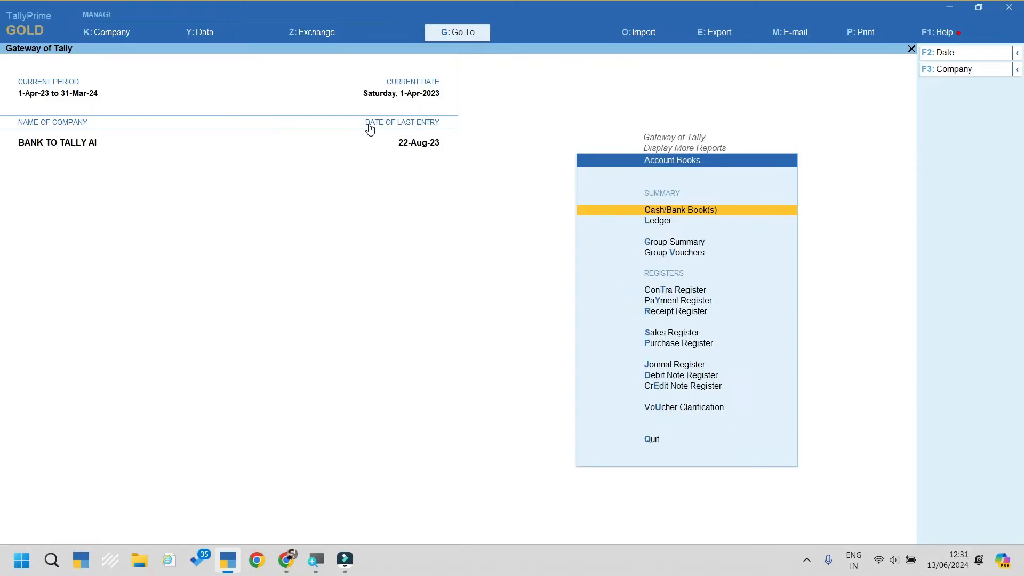
pyautogui.write('l')
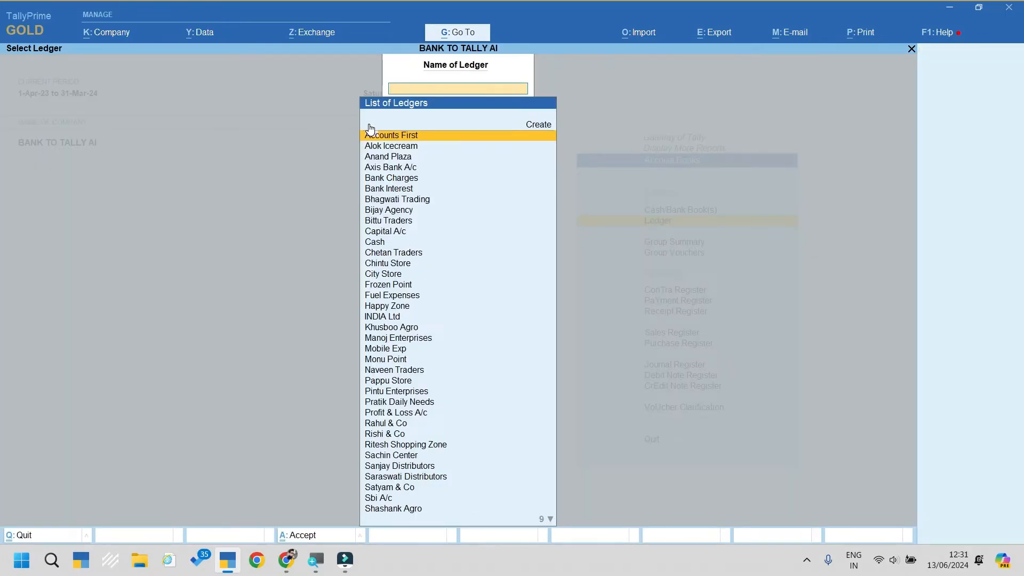
pyautogui.write('Sbi')
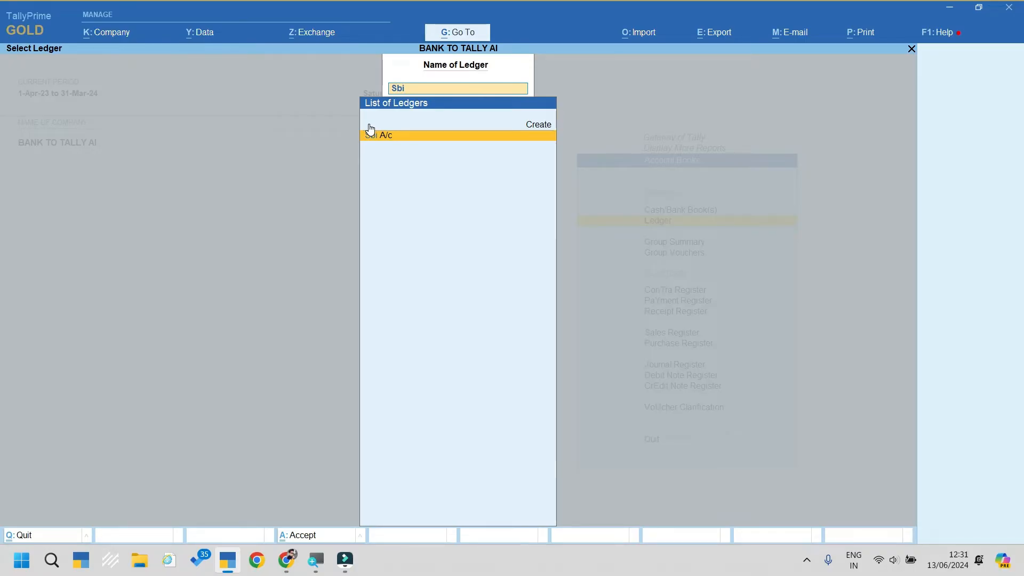
pyautogui.press('Return')
pyautogui.press('F2')
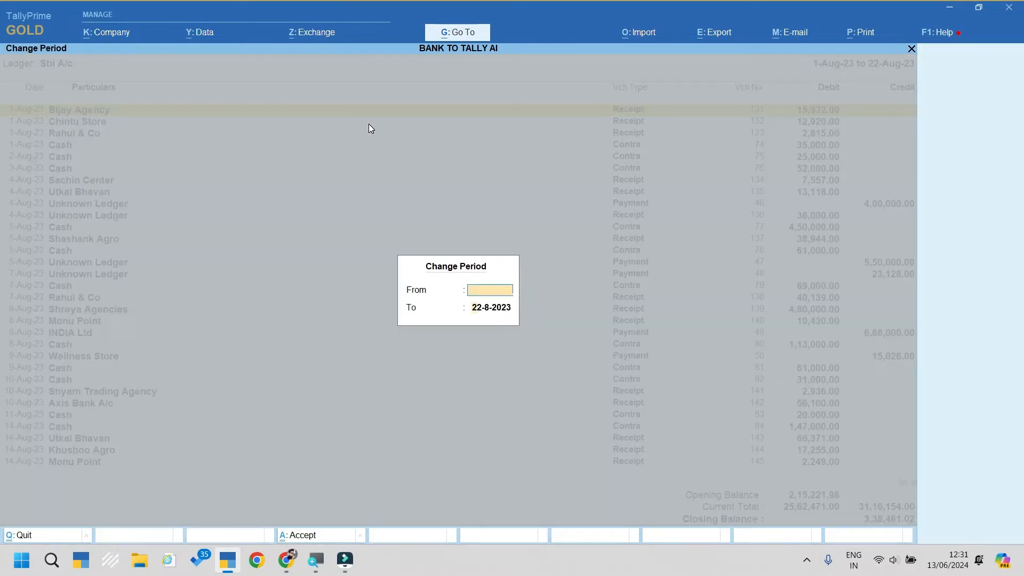
pyautogui.press('Return')
pyautogui.press('Return')
# Step: Browse the April vouchers, checking the 6,034.00 Unknown Ledger payment on 11-Apr
pyautogui.press('Down')
pyautogui.press('Down')
pyautogui.press('Down')
pyautogui.press('Down')
pyautogui.press('Down')
pyautogui.press('Down')
pyautogui.press('Down')
pyautogui.press('Down')
pyautogui.press('Down')
pyautogui.press('Down')
pyautogui.press('Down')
pyautogui.press('Down')
pyautogui.press('Down')
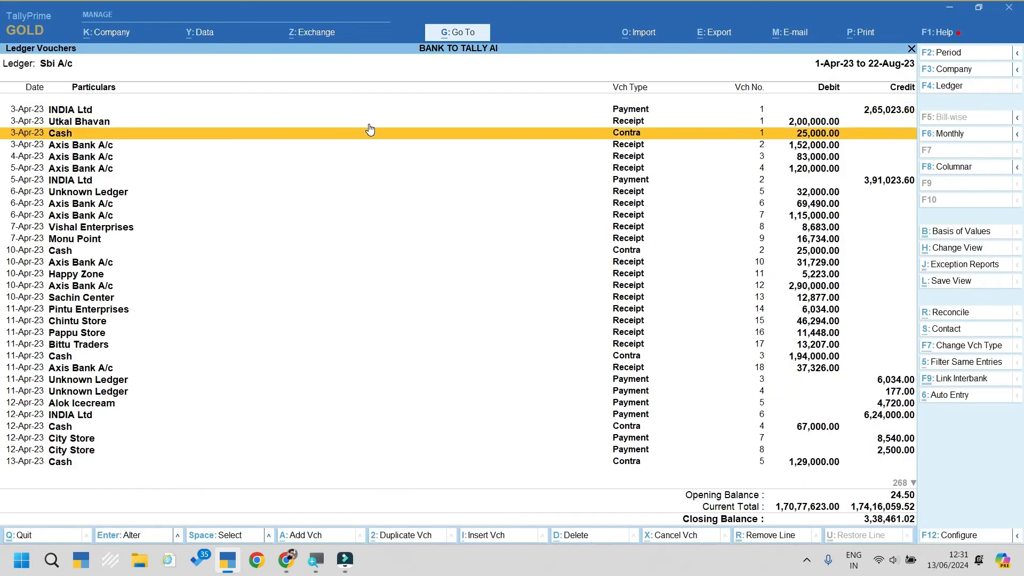
pyautogui.press('Up')
pyautogui.press('Up')
pyautogui.press('Up')
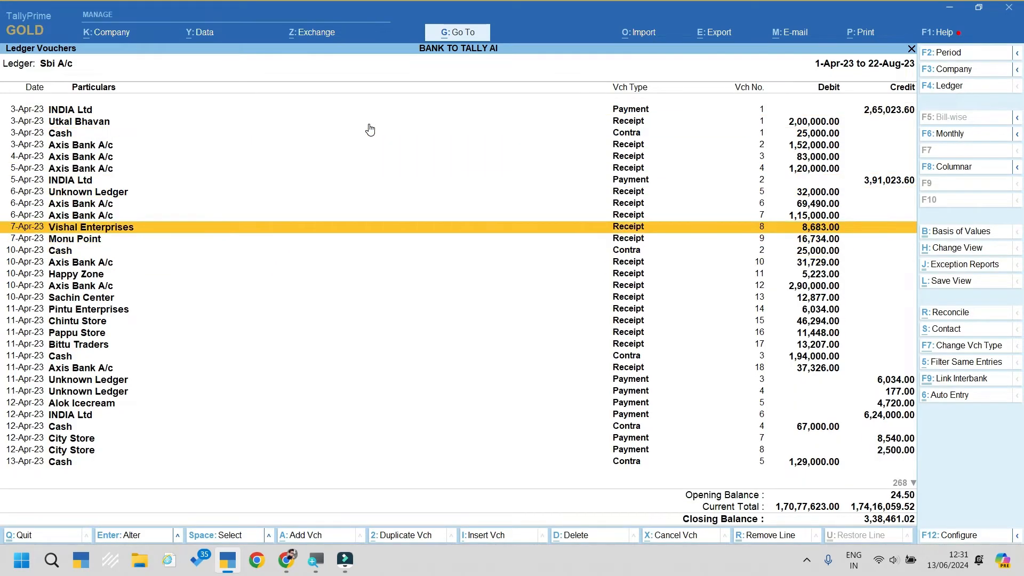
pyautogui.press('Down')
pyautogui.press('Down')
pyautogui.press('Down')
pyautogui.press('Down')
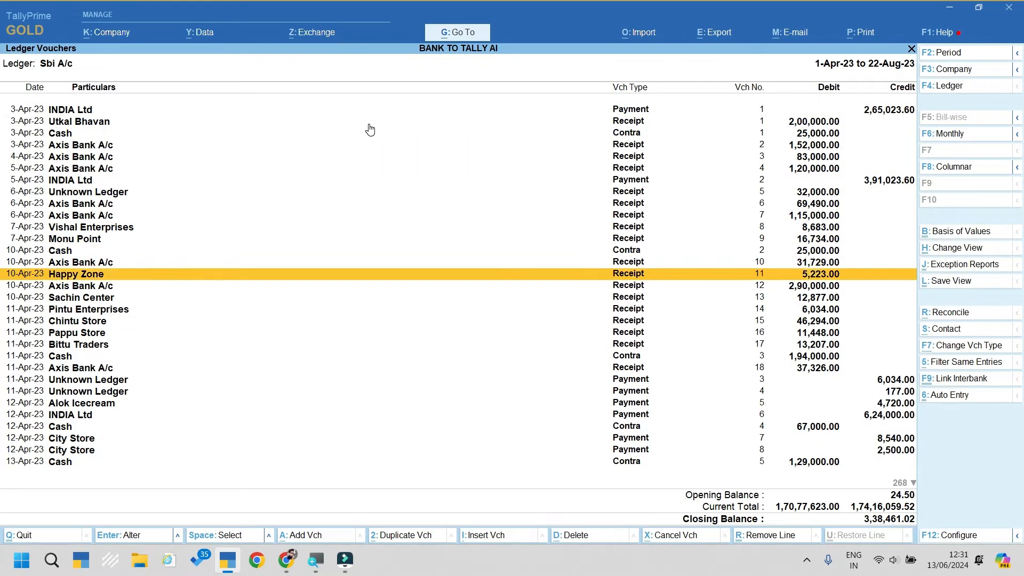
pyautogui.press('Down')
pyautogui.press('Down')
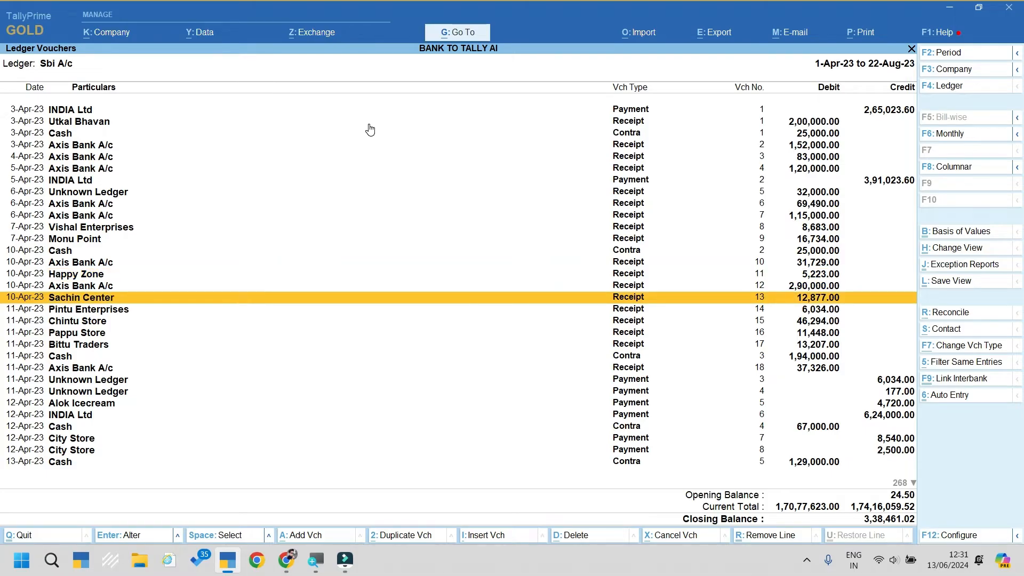
pyautogui.press('Down')
pyautogui.press('Down')
pyautogui.press('Down')
pyautogui.press('Down')
pyautogui.press('Down')
pyautogui.press('Down')
pyautogui.press('Down')
pyautogui.press('Down')
pyautogui.press('Down')
pyautogui.press('Down')
pyautogui.press('Down')
pyautogui.press('Down')
pyautogui.press('Down')
pyautogui.press('Down')
pyautogui.press('Down')
pyautogui.press('Down')
pyautogui.press('Down')
pyautogui.press('Down')
pyautogui.press('Down')
pyautogui.press('Down')
pyautogui.press('Down')
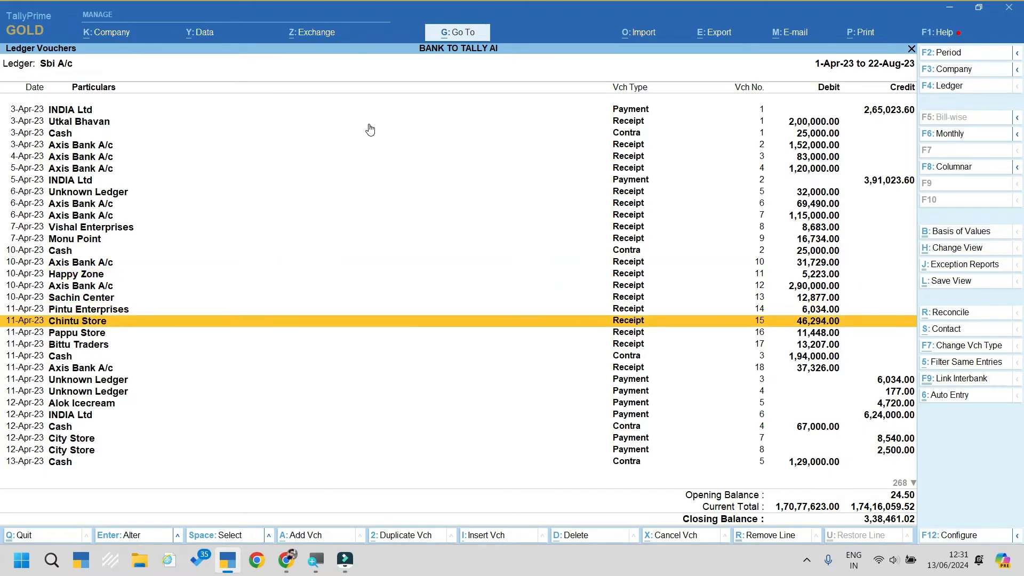
pyautogui.press('Up')
pyautogui.press('Up')
pyautogui.press('Up')
pyautogui.press('Up')
pyautogui.press('Up')
pyautogui.press('Up')
pyautogui.press('Up')
pyautogui.press('Up')
pyautogui.press('Up')
pyautogui.press('Up')
pyautogui.press('Up')
pyautogui.press('Up')
pyautogui.press('Up')
pyautogui.press('Up')
pyautogui.press('Up')
pyautogui.press('Up')
pyautogui.press('Up')
pyautogui.press('Up')
pyautogui.press('Up')
pyautogui.press('Up')
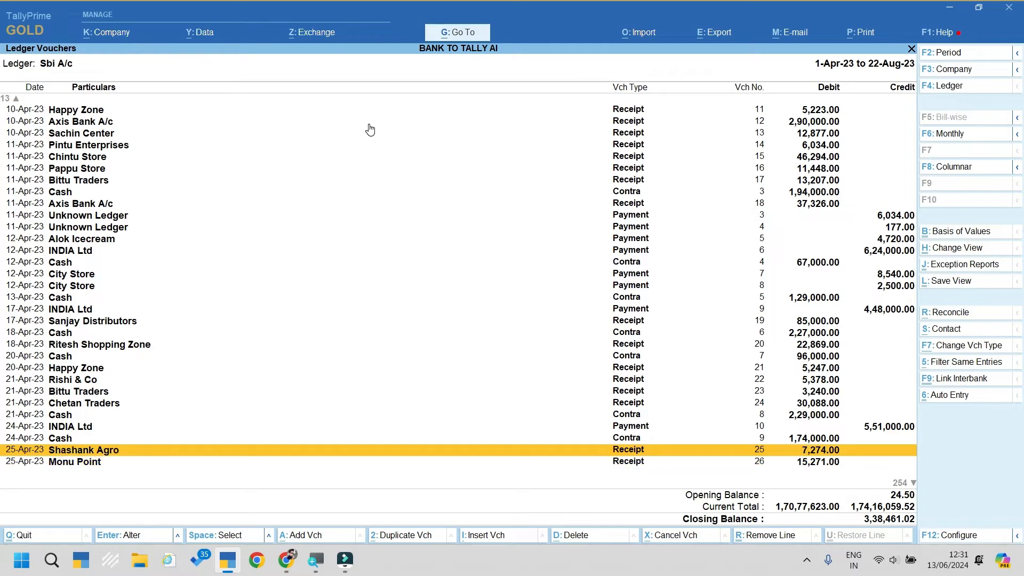
pyautogui.press('Up')
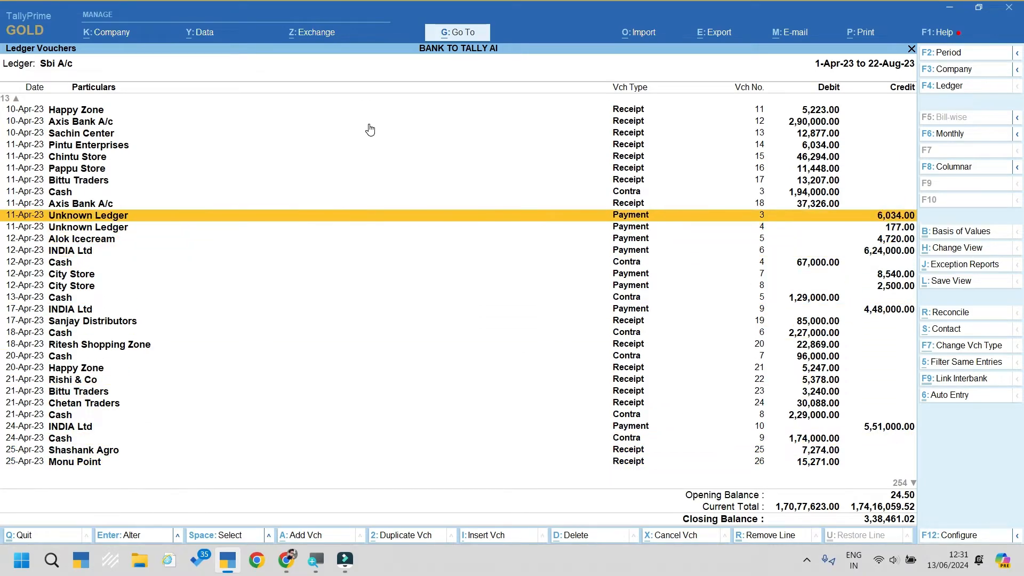
pyautogui.press('Down')
pyautogui.press('Down')
pyautogui.press('Down')
pyautogui.press('Down')
pyautogui.press('Down')
pyautogui.press('Down')
pyautogui.press('Down')
pyautogui.press('Down')
pyautogui.press('Down')
pyautogui.press('Down')
pyautogui.press('Down')
pyautogui.press('Down')
pyautogui.press('Down')
pyautogui.press('Down')
pyautogui.press('Down')
pyautogui.press('Down')
pyautogui.press('Down')
pyautogui.press('Down')
pyautogui.press('Down')
pyautogui.press('Down')
# Step: Scroll through the May and June vouchers, then close the ledger back to Gateway of Tally
pyautogui.press('Down')
pyautogui.press('Down')
pyautogui.press('Down')
pyautogui.press('Down')
pyautogui.press('Down')
pyautogui.press('Down')
pyautogui.press('Down')
pyautogui.press('Down')
pyautogui.press('Down')
pyautogui.press('Down')
pyautogui.press('Down')
pyautogui.press('Down')
pyautogui.press('Down')
pyautogui.press('Down')
pyautogui.press('Down')
pyautogui.press('Down')
pyautogui.press('Down')
pyautogui.press('Down')
pyautogui.press('Down')
pyautogui.press('Down')
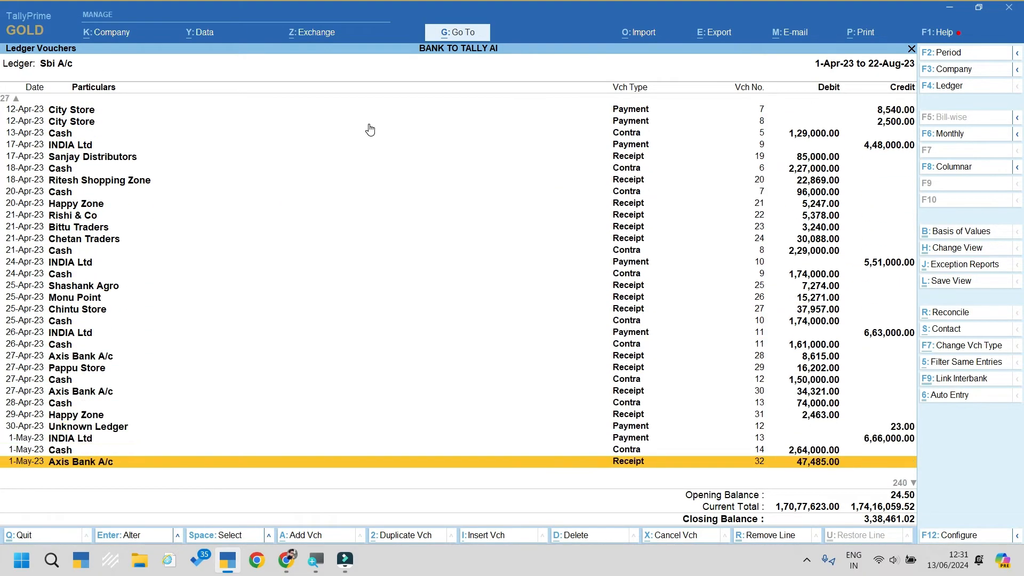
pyautogui.press('Down')
pyautogui.press('Down')
pyautogui.press('Down')
pyautogui.press('Down')
pyautogui.press('Down')
pyautogui.press('Down')
pyautogui.press('Down')
pyautogui.press('Down')
pyautogui.press('Down')
pyautogui.press('Down')
pyautogui.press('Down')
pyautogui.press('Down')
pyautogui.press('Down')
pyautogui.press('Down')
pyautogui.press('Down')
pyautogui.press('Down')
pyautogui.press('Down')
pyautogui.press('Down')
pyautogui.press('Down')
pyautogui.press('Down')
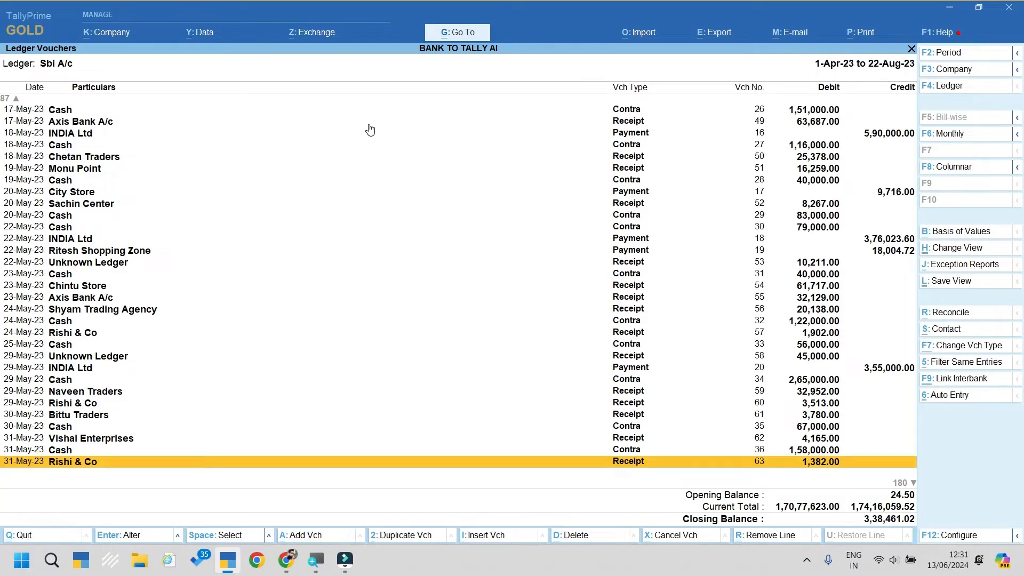
pyautogui.press('Down')
pyautogui.press('Down')
pyautogui.press('Down')
pyautogui.press('Down')
pyautogui.press('Down')
pyautogui.press('Down')
pyautogui.press('Down')
pyautogui.press('Down')
pyautogui.press('Down')
pyautogui.press('Down')
pyautogui.press('Down')
pyautogui.press('Down')
pyautogui.press('Down')
pyautogui.press('Down')
pyautogui.press('Down')
pyautogui.press('Down')
pyautogui.press('Down')
pyautogui.press('Down')
pyautogui.press('Down')
pyautogui.press('Down')
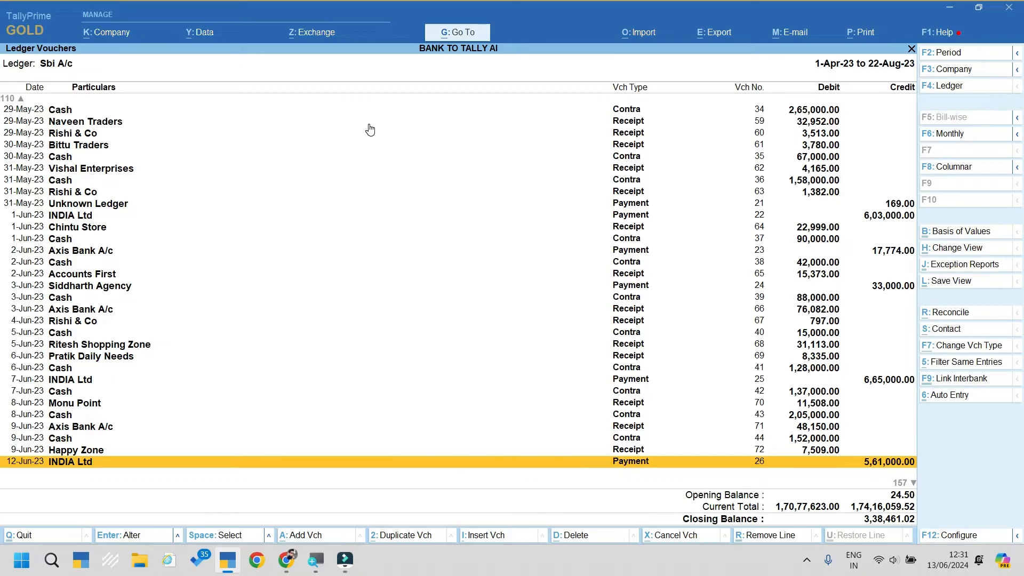
pyautogui.press('Down')
pyautogui.press('Down')
pyautogui.press('Down')
pyautogui.press('Down')
pyautogui.press('Down')
pyautogui.press('Down')
pyautogui.press('Down')
pyautogui.press('Down')
pyautogui.press('Down')
pyautogui.press('Down')
pyautogui.press('Down')
pyautogui.press('Down')
pyautogui.press('Down')
pyautogui.press('Down')
pyautogui.press('Down')
pyautogui.press('Down')
pyautogui.press('Down')
pyautogui.press('Down')
pyautogui.press('Down')
pyautogui.press('Down')
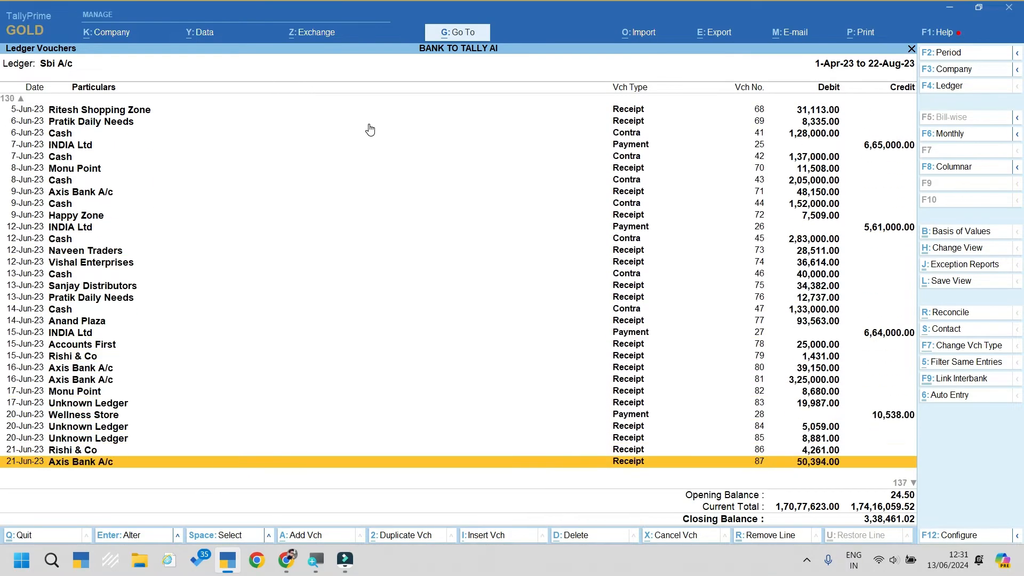
pyautogui.press('Escape')
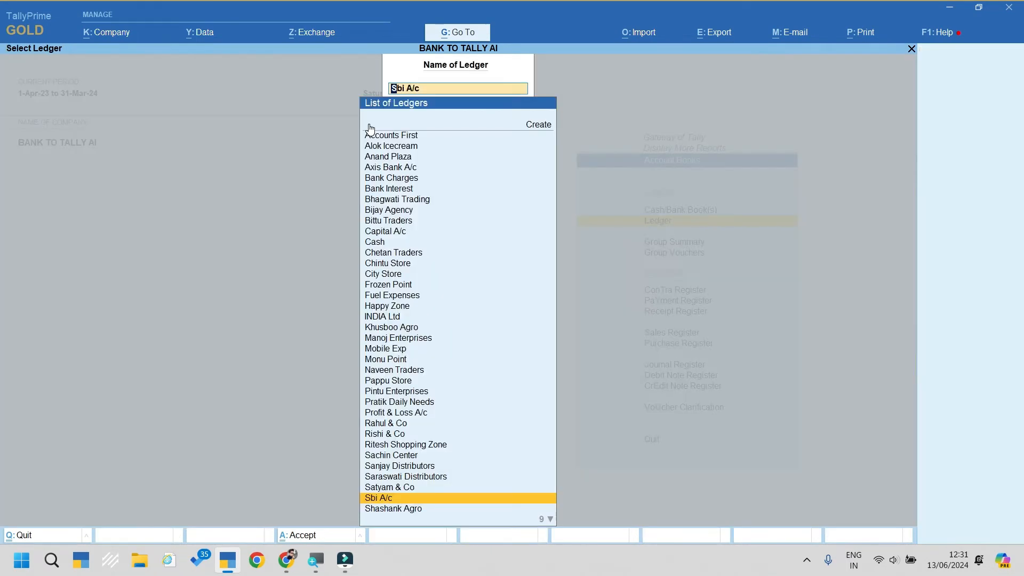
pyautogui.press('Escape')
pyautogui.press('Escape')
pyautogui.press('Escape')
pyautogui.press('Escape')
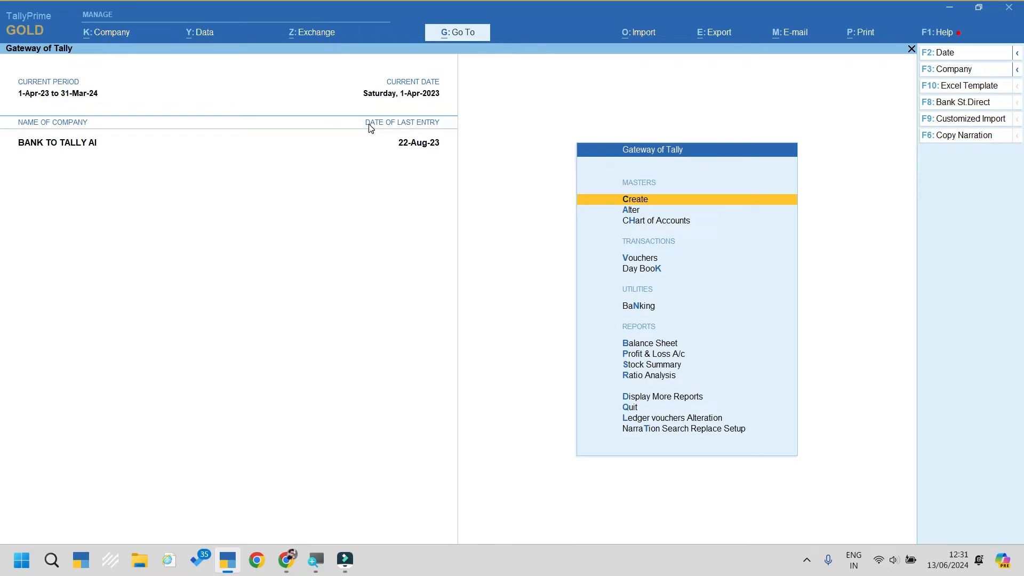
pyautogui.press('Up')
pyautogui.press('Up')
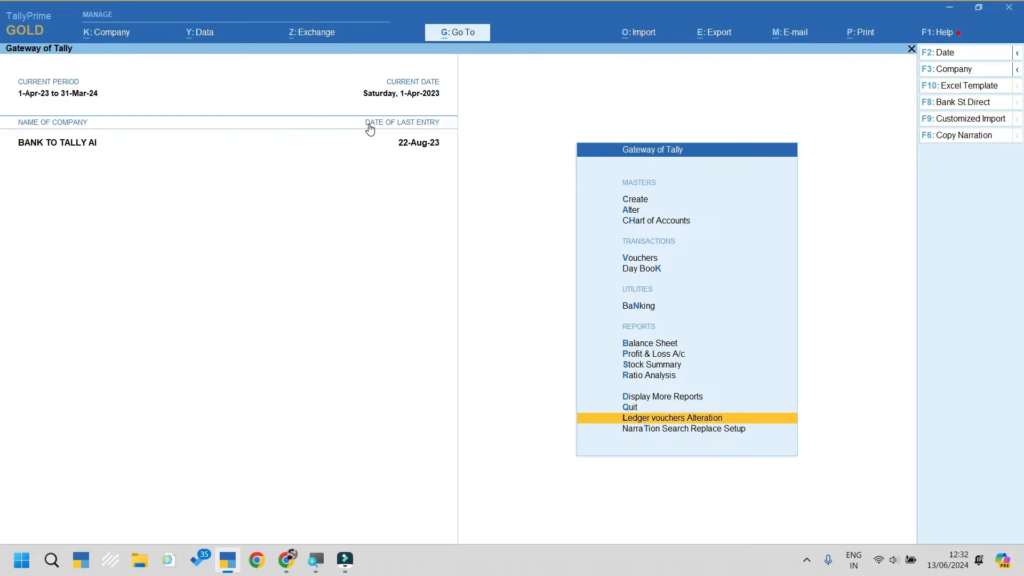
pyautogui.press('Return')
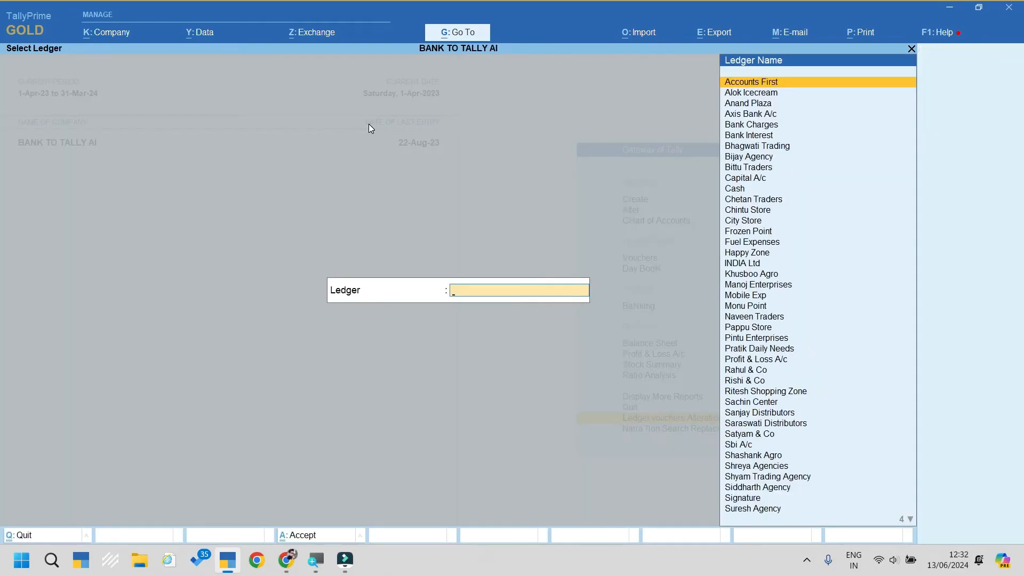
pyautogui.write('Unk')
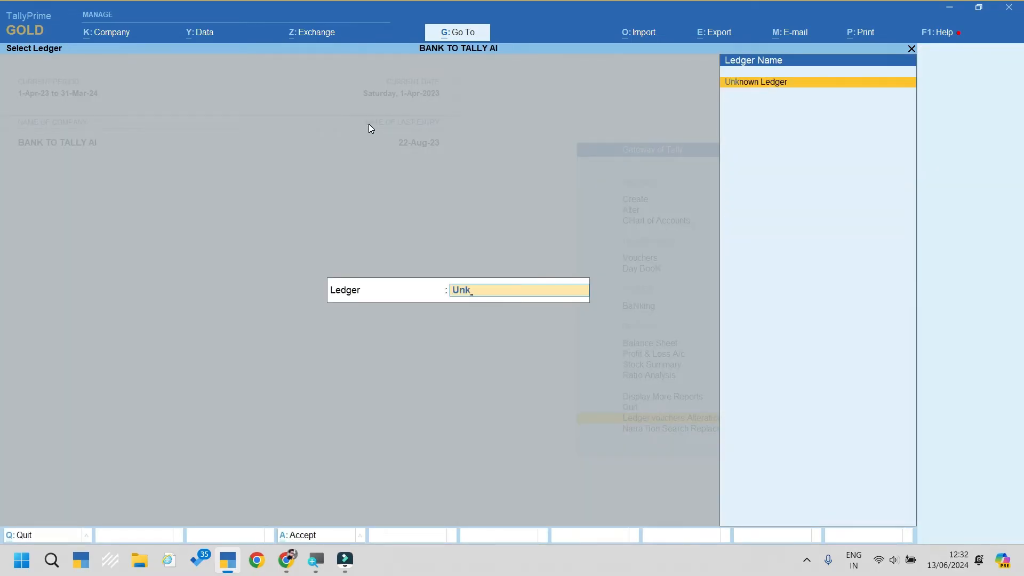
pyautogui.press('Return')
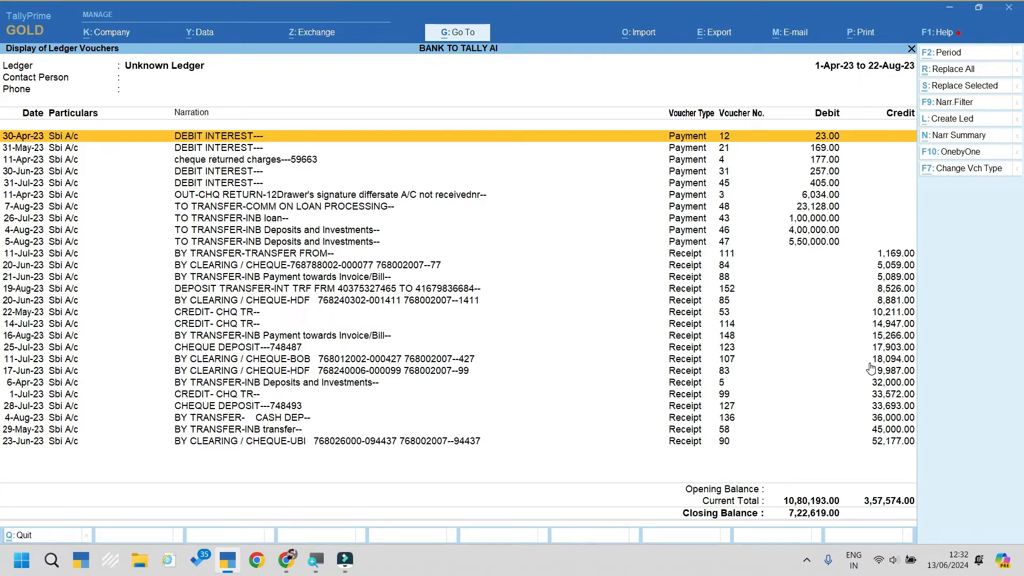
pyautogui.hotkey('shift', 'Down')
pyautogui.hotkey('shift', 'Down')
pyautogui.hotkey('shift', 'Down')
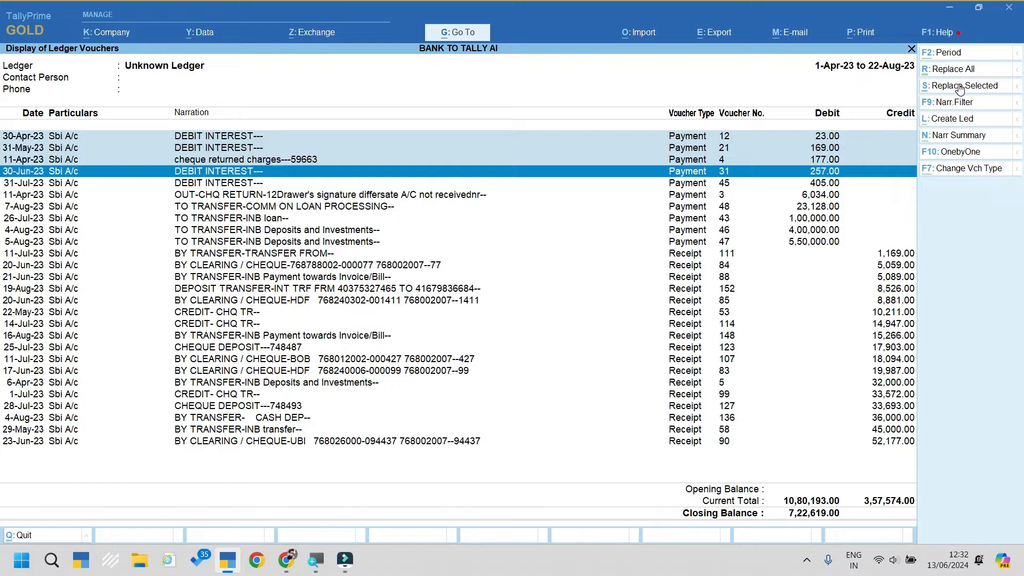
pyautogui.click(679, 175)
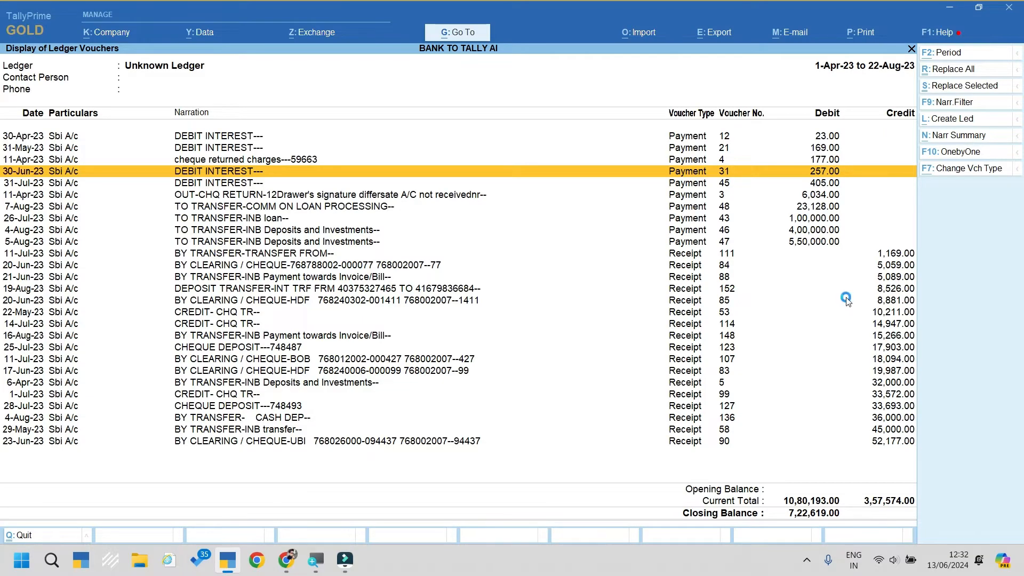
pyautogui.press('Escape')
pyautogui.press('Escape')
pyautogui.press('Escape')
pyautogui.press('Escape')
pyautogui.press('Escape')
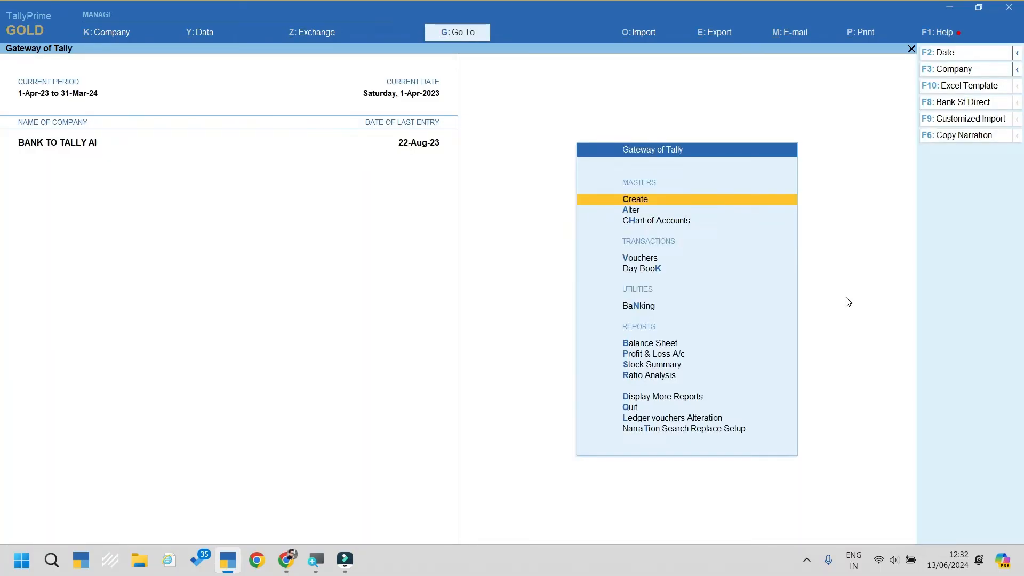
# Step: Open the Accounts First ledger in Alter, go to its UPI field, and minimise TallyPrime
pyautogui.press('Down')
pyautogui.press('Return')
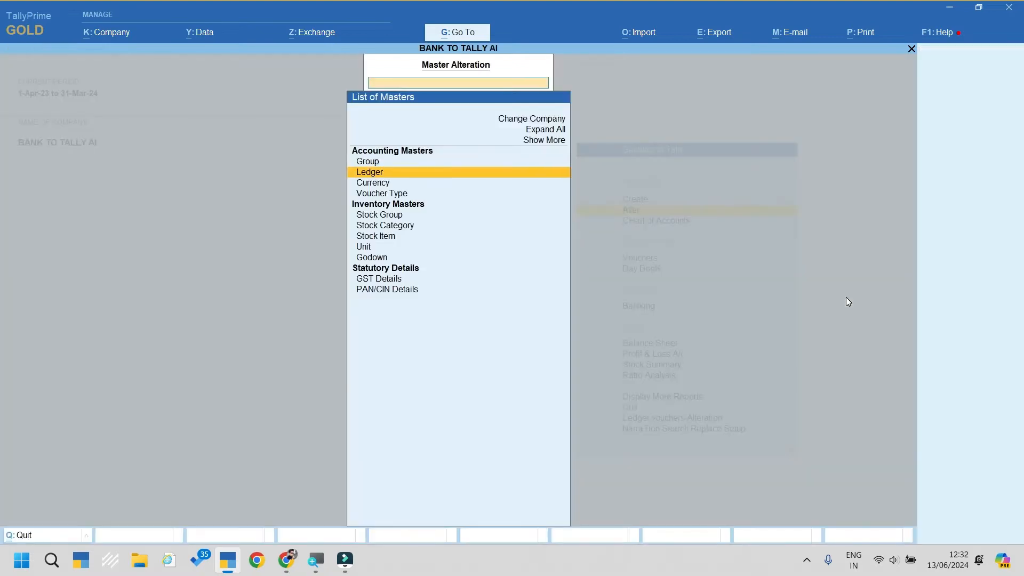
pyautogui.press('Return')
pyautogui.press('Return')
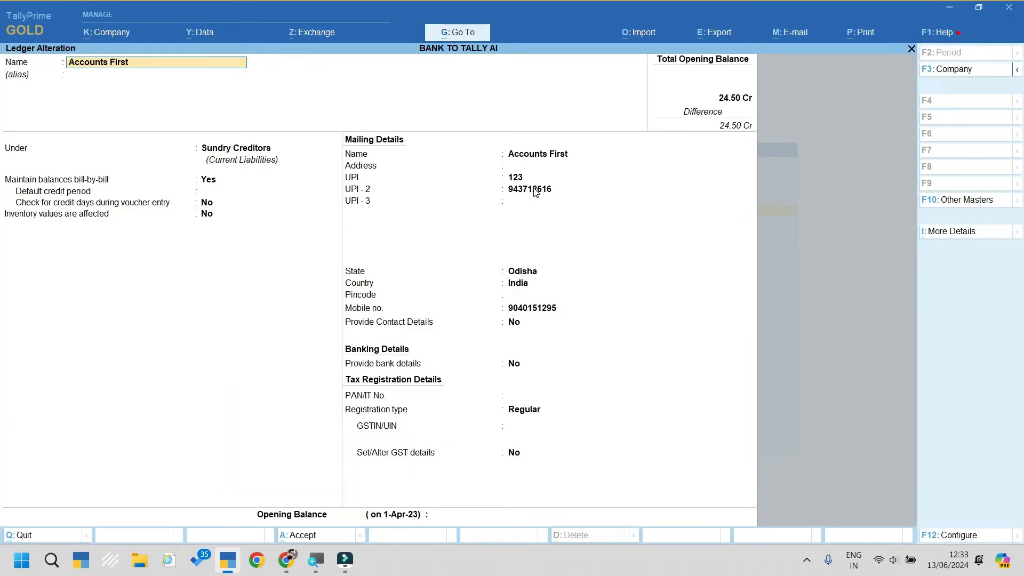
pyautogui.click(512, 179)
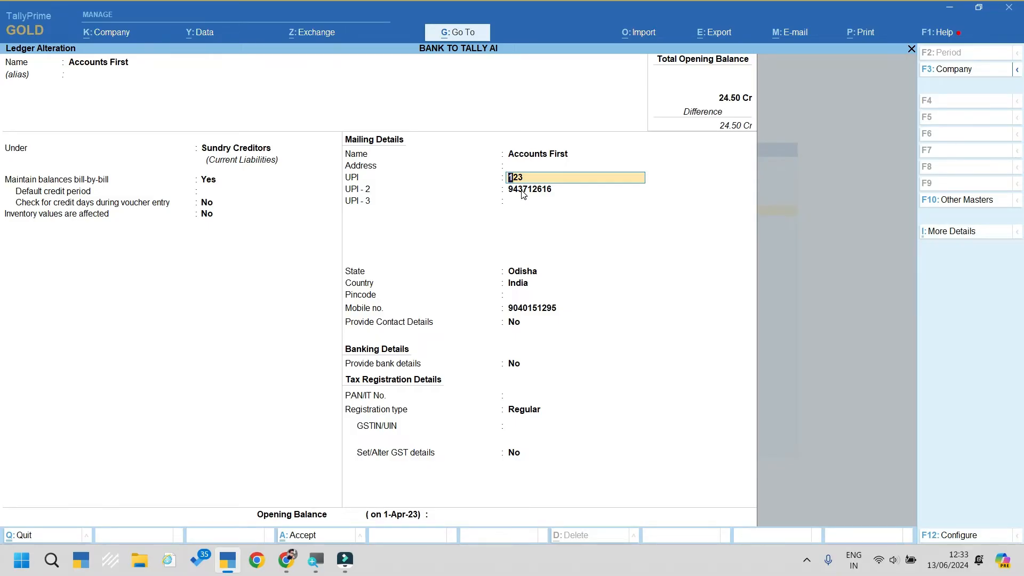
pyautogui.press('super+d')
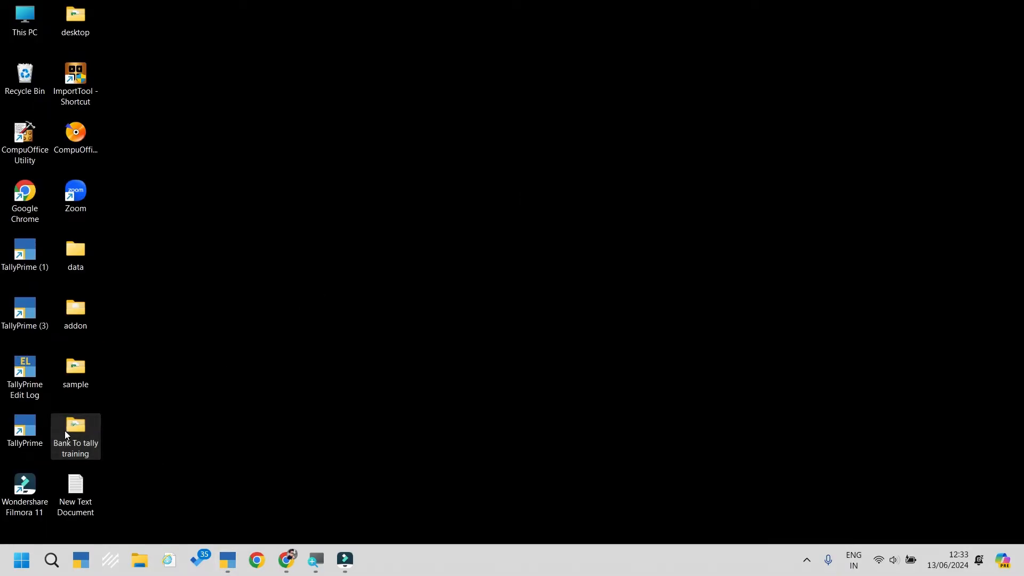
# Step: Open the April to 22 aug CC statement workbook from the Bank To tally training folder, maximised
pyautogui.doubleClick(65, 430)
pyautogui.doubleClick(259, 168)
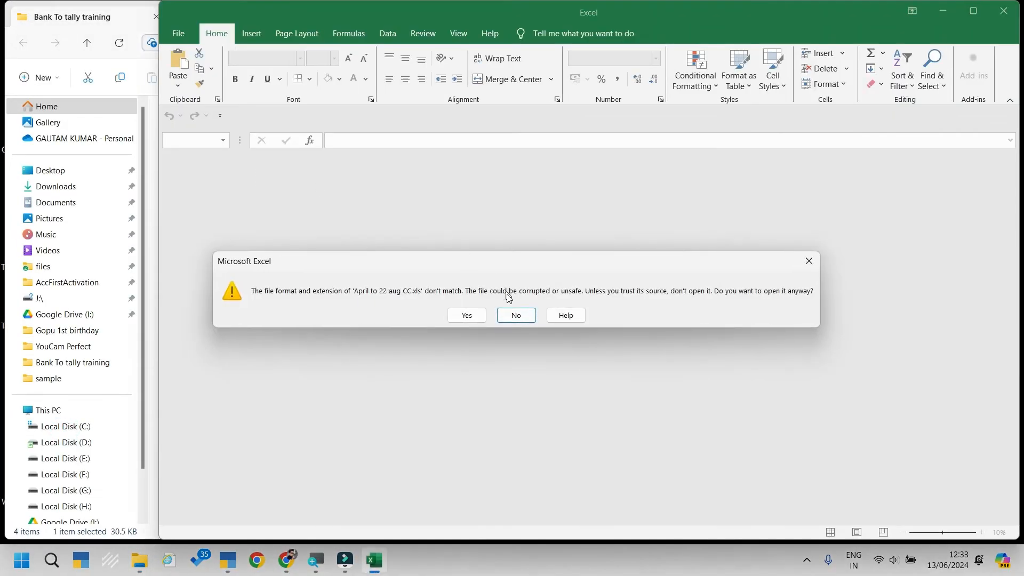
pyautogui.click(466, 315)
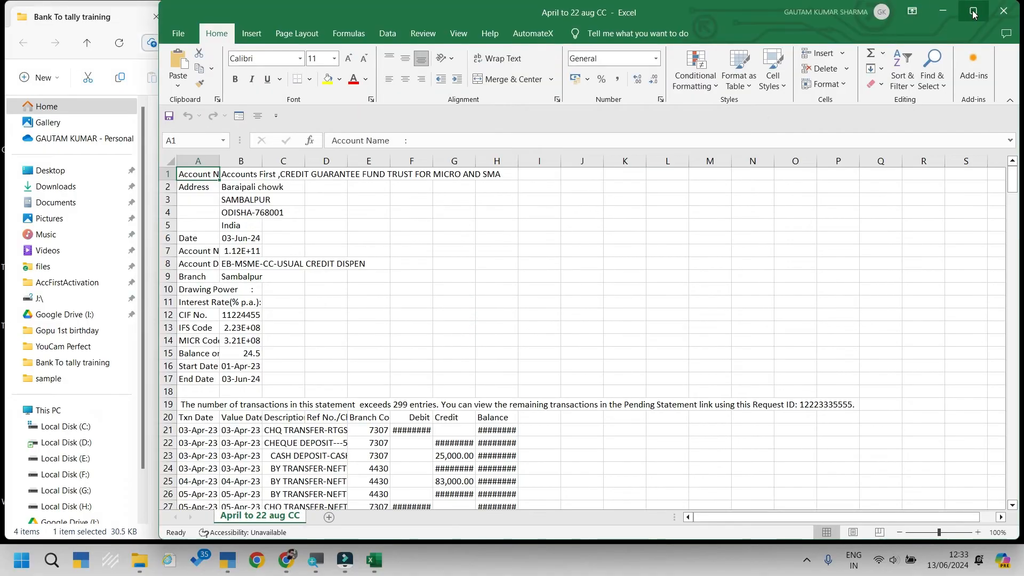
pyautogui.click(973, 11)
# Step: Widen column C, read the BY CLEARING / CHEQUE-CBI narration in C38, and return to TallyPrime
pyautogui.scroll(-7, 148, 181)
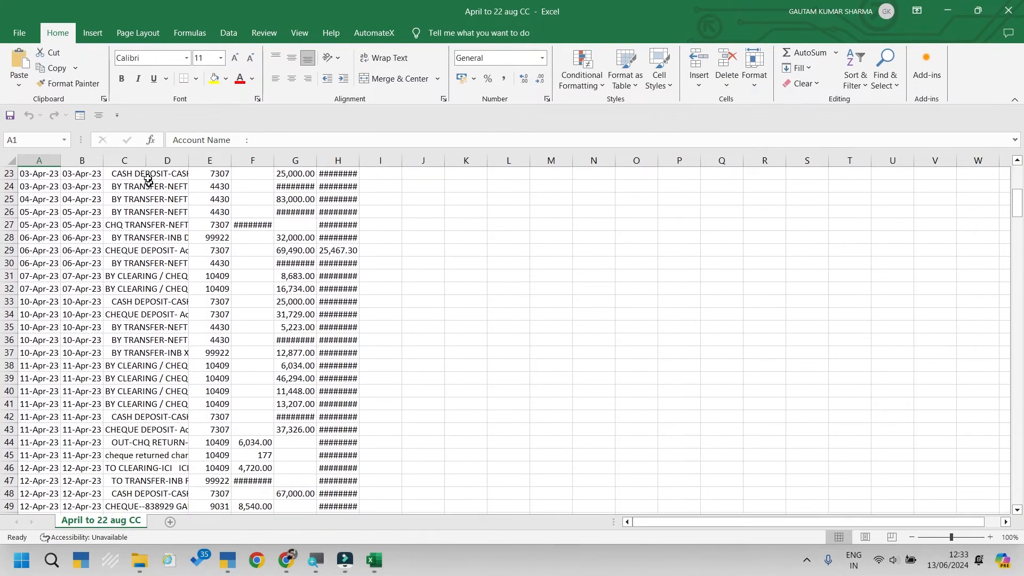
pyautogui.doubleClick(146, 160)
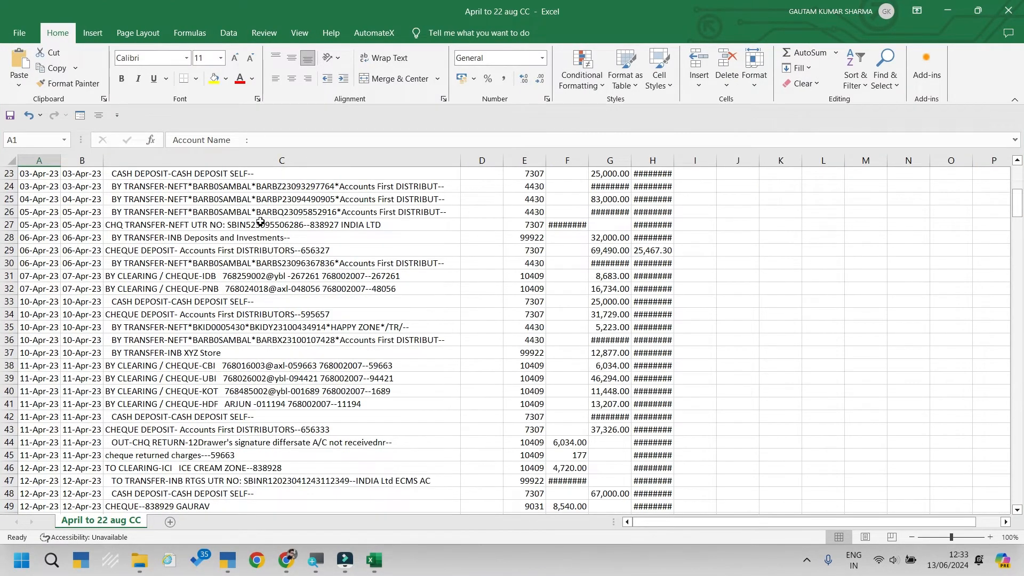
pyautogui.click(256, 367)
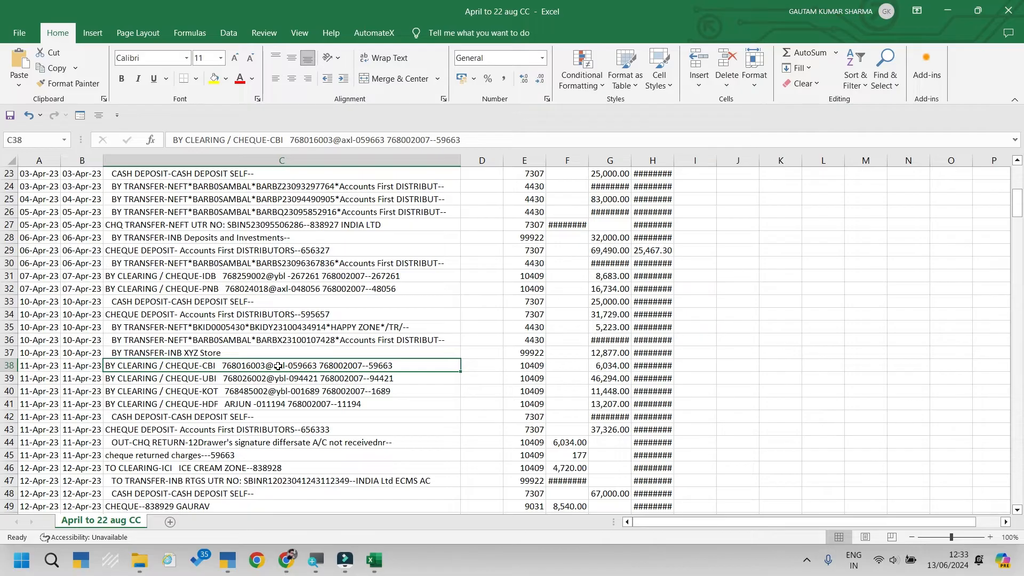
pyautogui.click(226, 569)
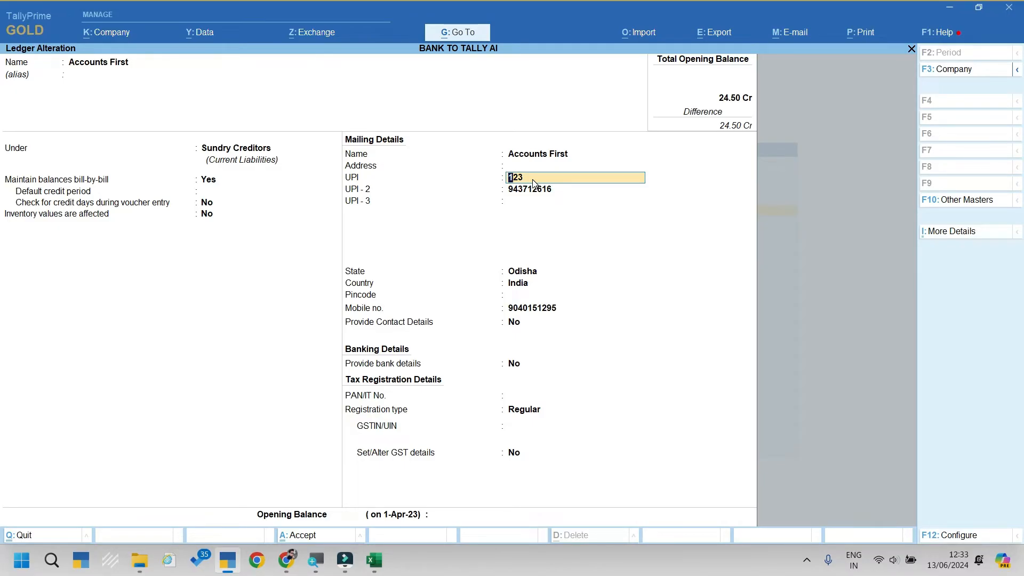
# Step: After comparing with the Excel statement, clear Accounts First's UPI and UPI-2 values
pyautogui.hotkey('alt', 'Tab')
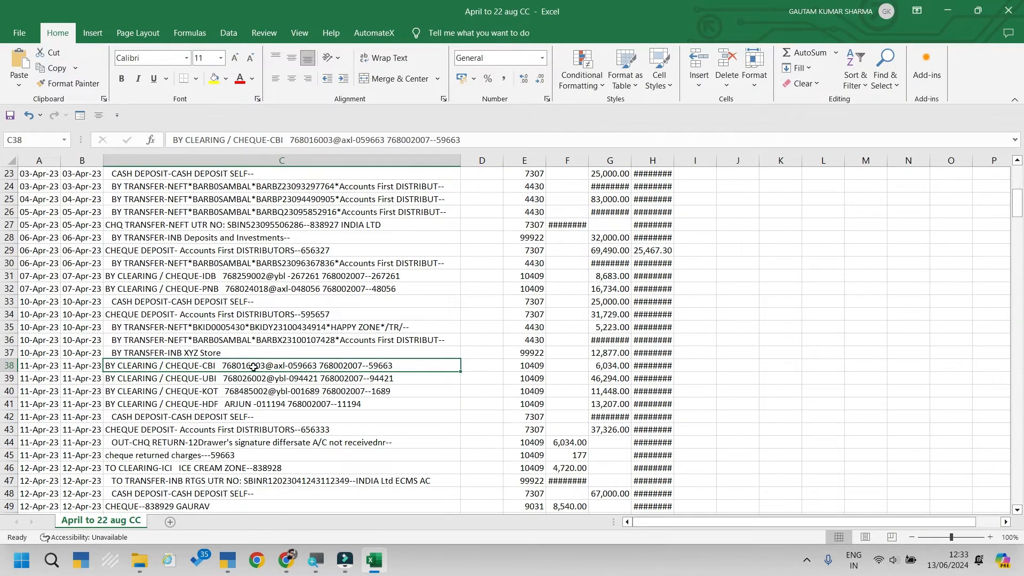
pyautogui.hotkey('alt', 'Tab')
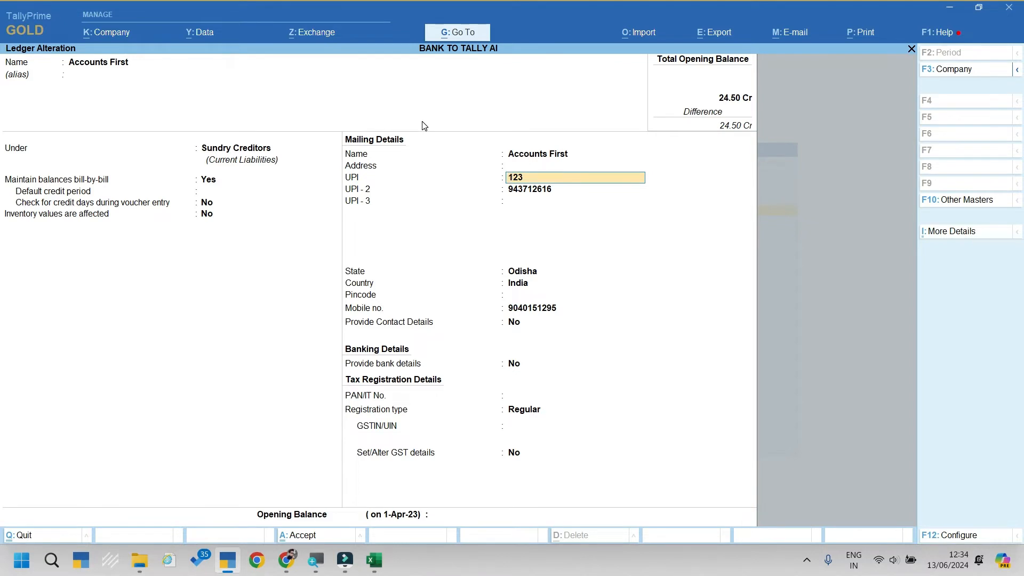
pyautogui.press('Return')
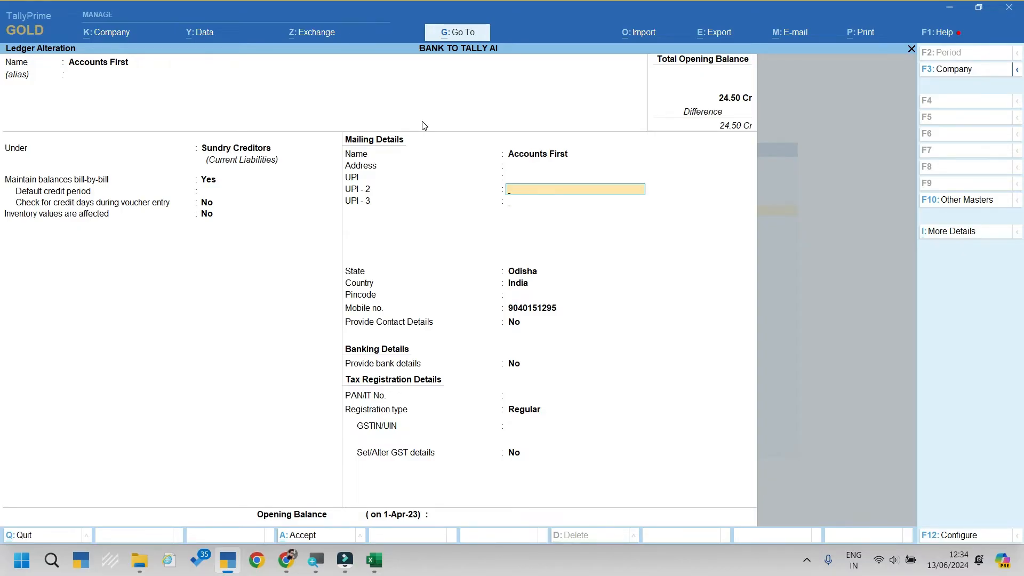
pyautogui.press('Return')
pyautogui.press('Return')
pyautogui.press('Return')
pyautogui.press('Return')
pyautogui.press('Return')
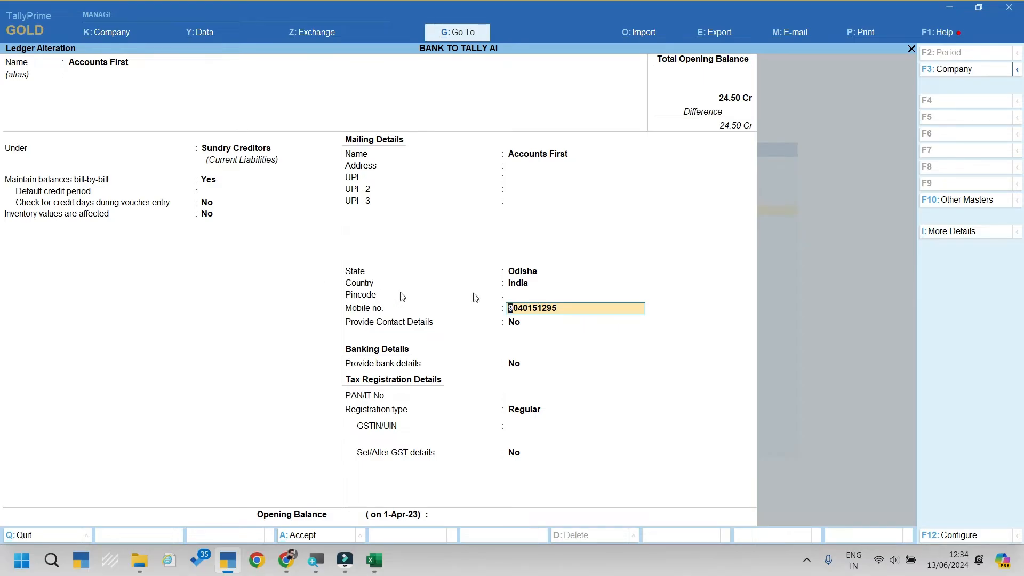
pyautogui.hotkey('alt', 'Tab')
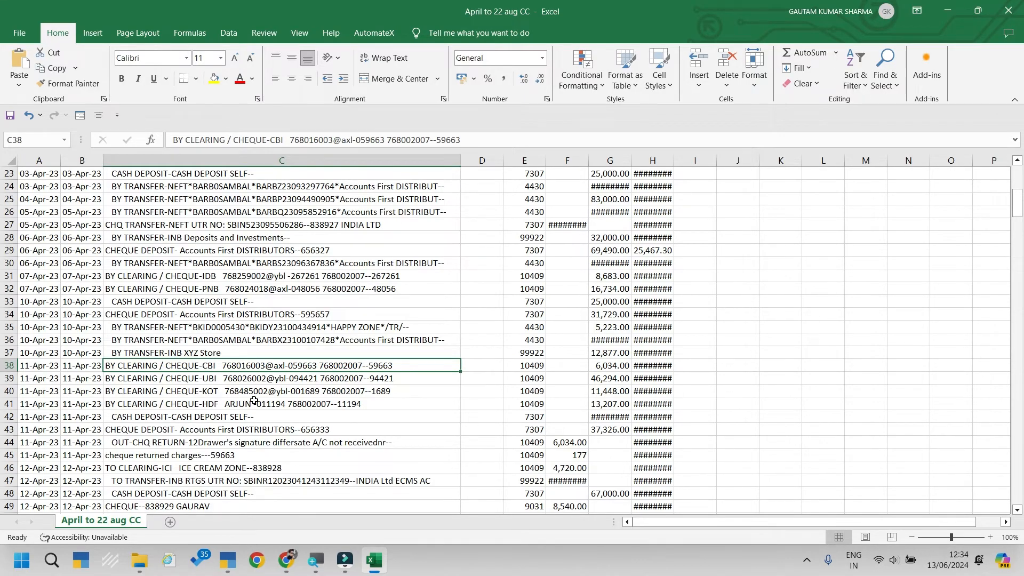
# Step: Scroll the Excel statement to the 25-Apr-23 CHEQUE-PNB narration in C65, then return to TallyPrime
pyautogui.hotkey('alt', 'Tab')
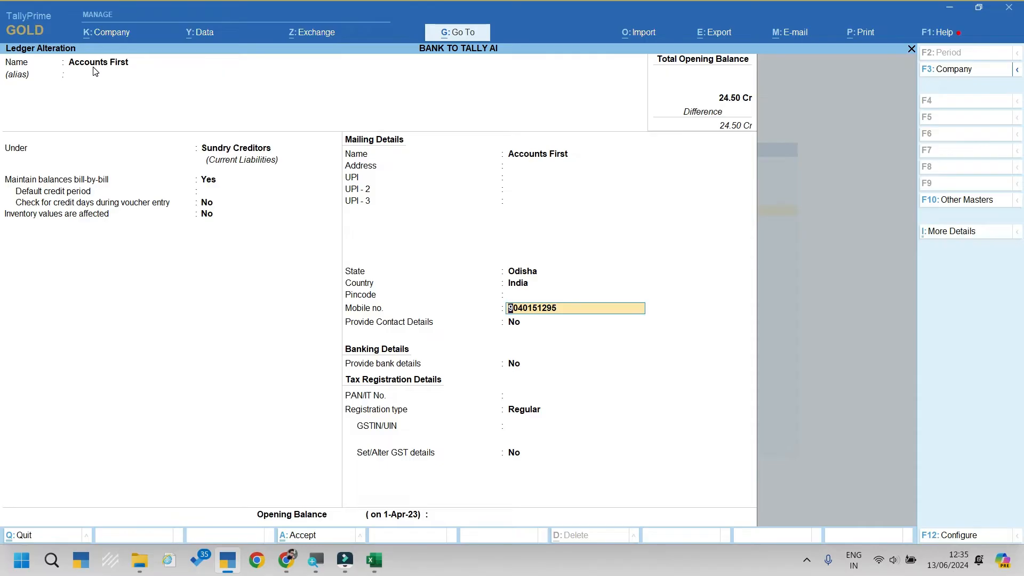
pyautogui.press('alt')
pyautogui.hotkey('alt', 'Tab')
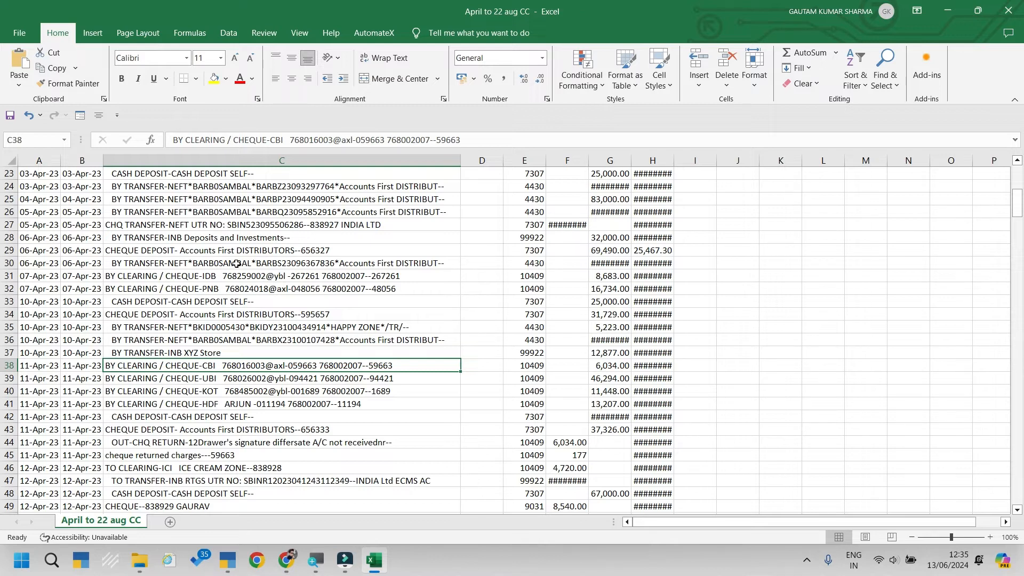
pyautogui.scroll(-5, 236, 264)
pyautogui.scroll(-5, 236, 263)
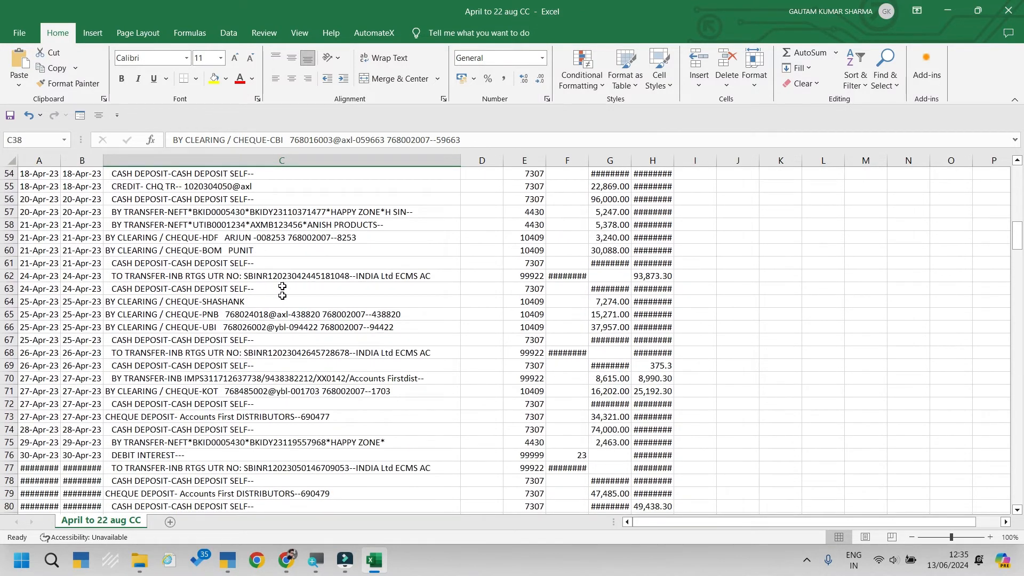
pyautogui.click(333, 319)
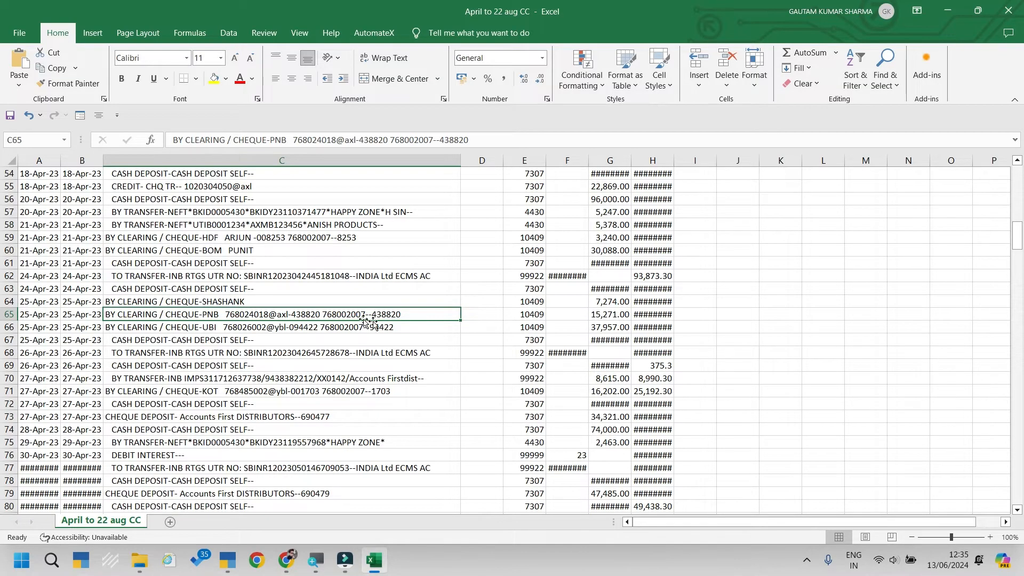
pyautogui.hotkey('alt', 'Tab')
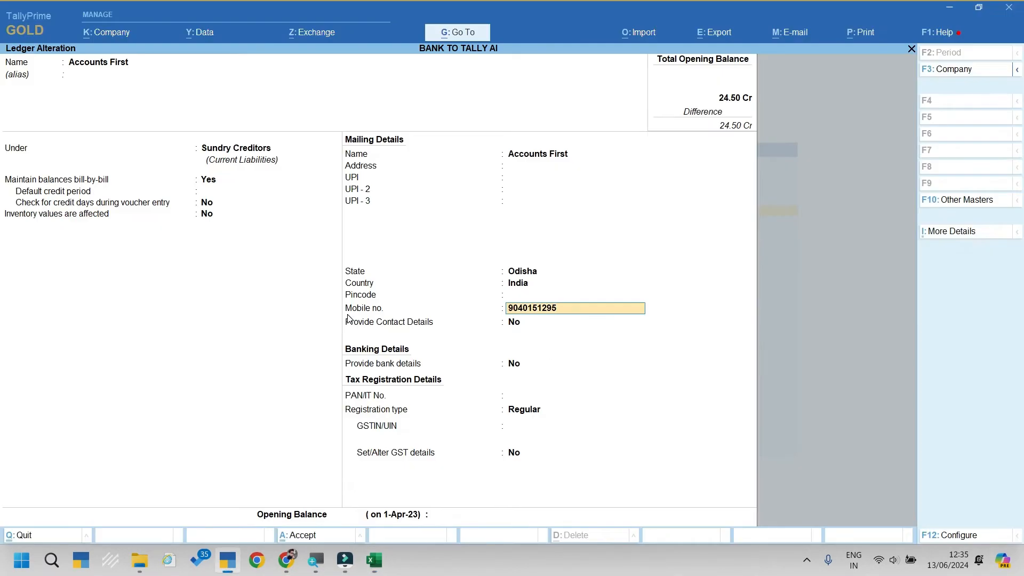
# Step: Quit the Accounts First ledger alteration without saving and close the masters list
pyautogui.click(534, 202)
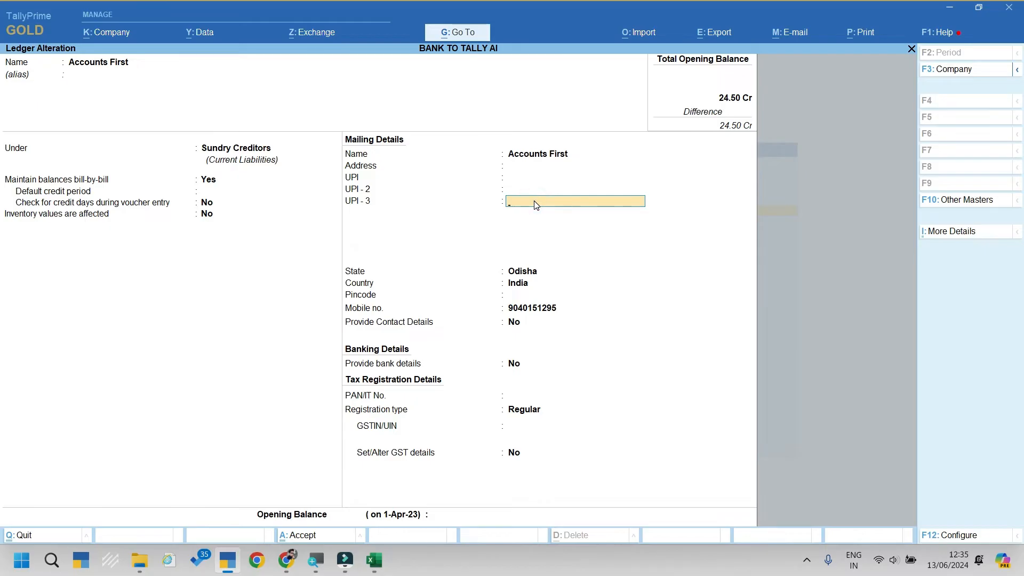
pyautogui.press('Up')
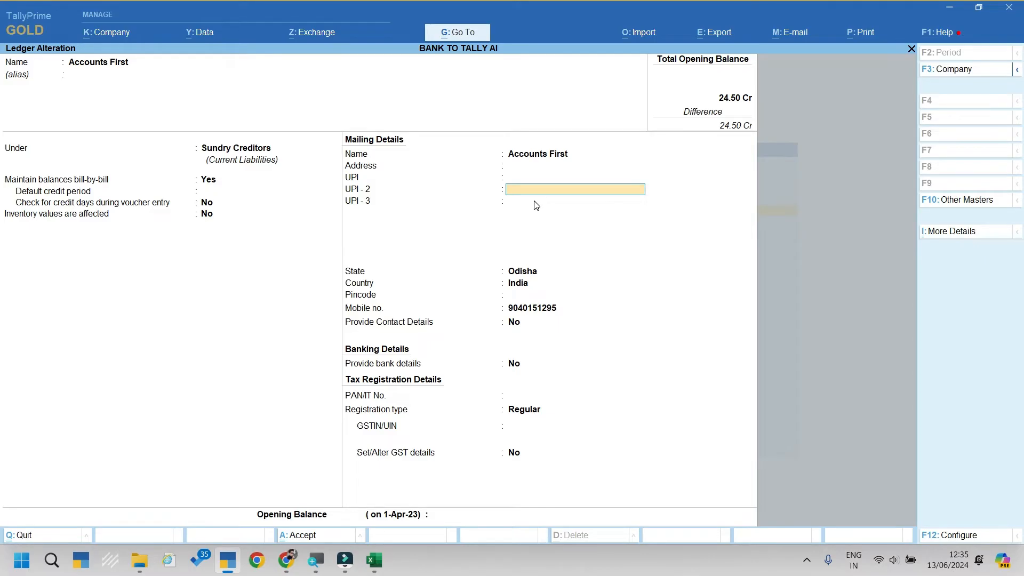
pyautogui.press('Escape')
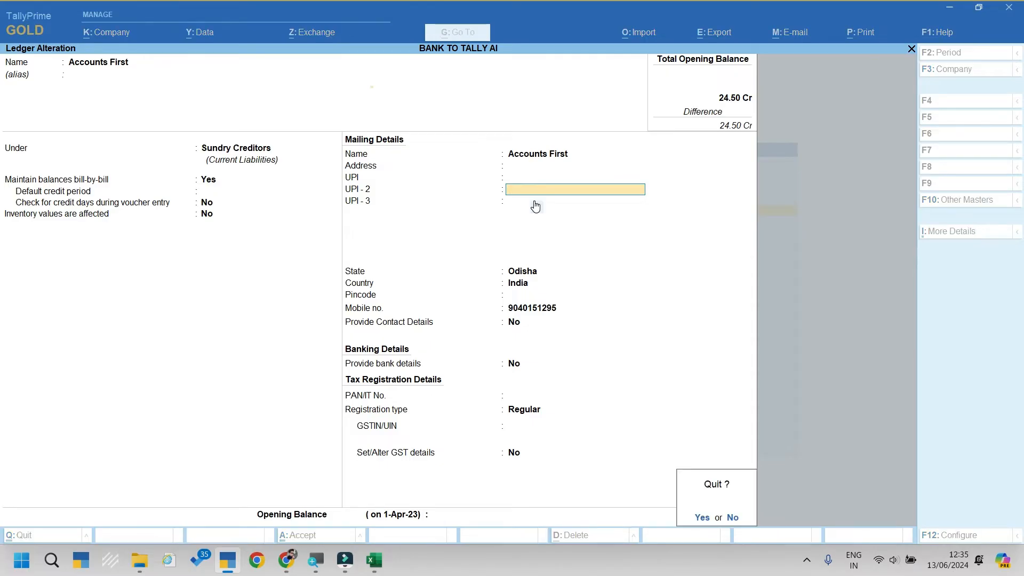
pyautogui.press('y')
pyautogui.press('Escape')
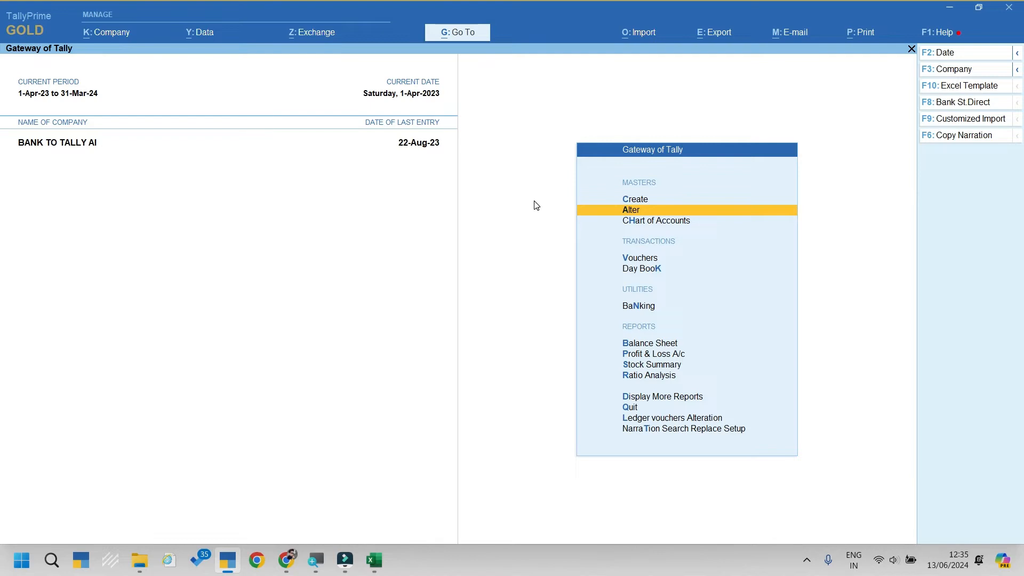
# Step: Open NarraTion Search Replace Setup from the Gateway of Tally
pyautogui.press('Up')
pyautogui.press('Up')
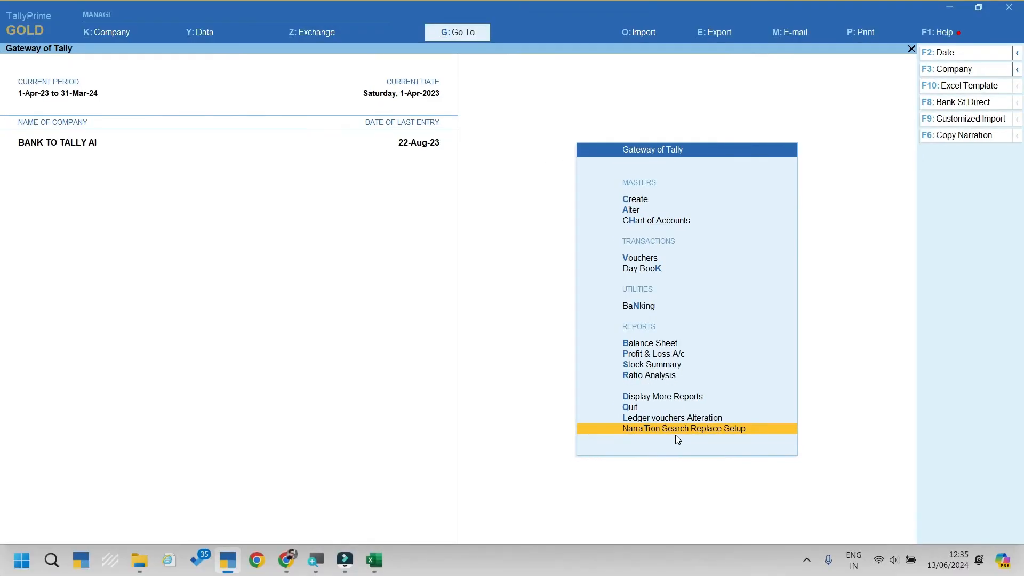
pyautogui.press('Return')
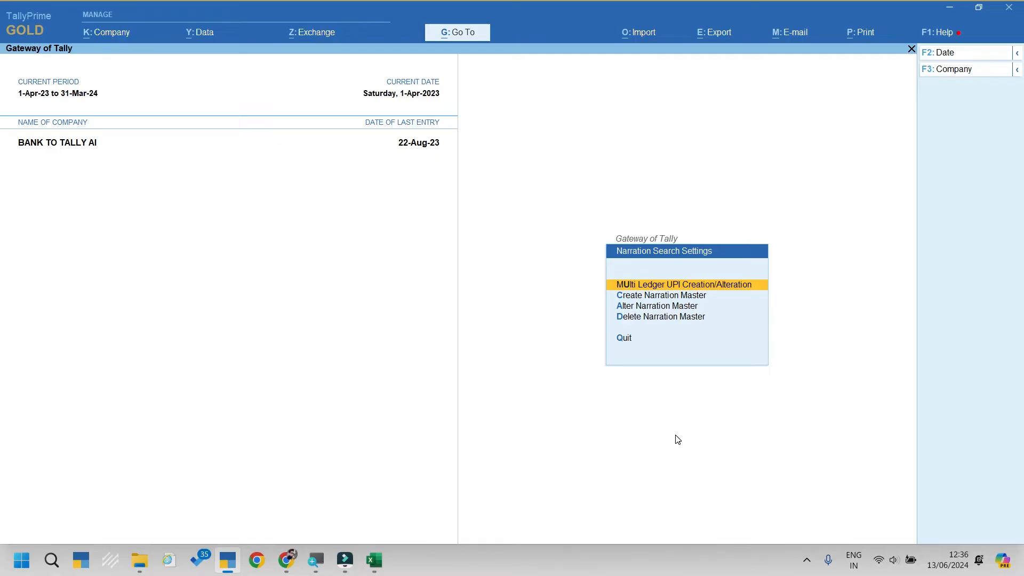
# Step: In Multi Ledger UPI Creation for All Items, enter City Store's UPI ID and return to Gateway
pyautogui.press('Return')
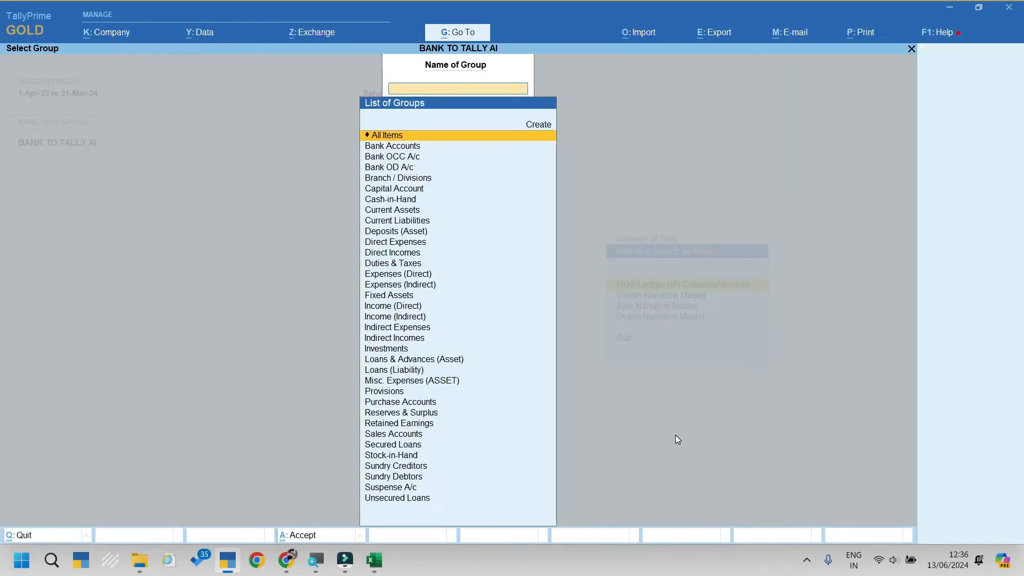
pyautogui.press('Return')
pyautogui.press('Down')
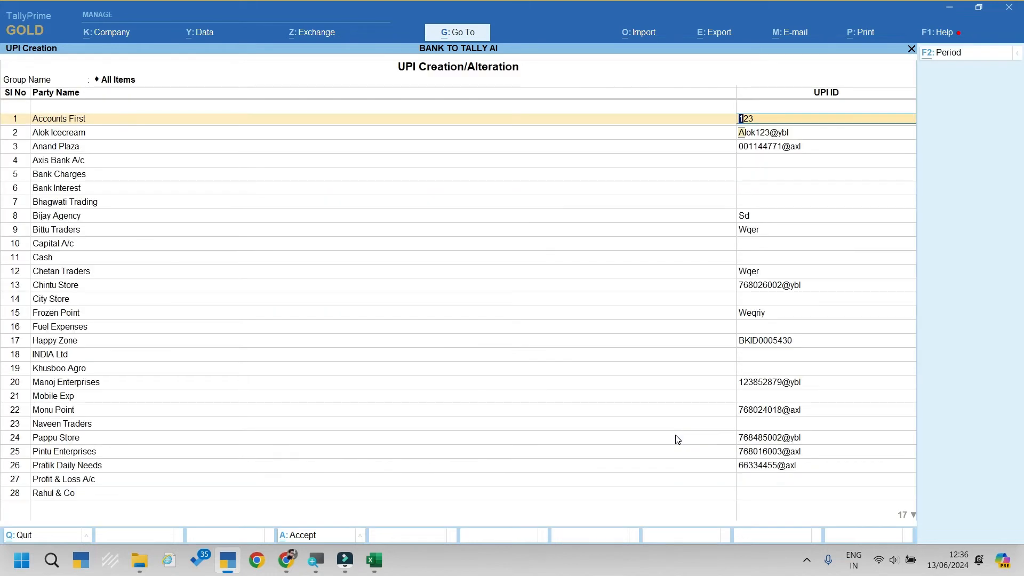
pyautogui.press('Down')
pyautogui.press('Down')
pyautogui.press('Down')
pyautogui.press('Down')
pyautogui.press('Down')
pyautogui.press('Down')
pyautogui.press('Down')
pyautogui.press('Down')
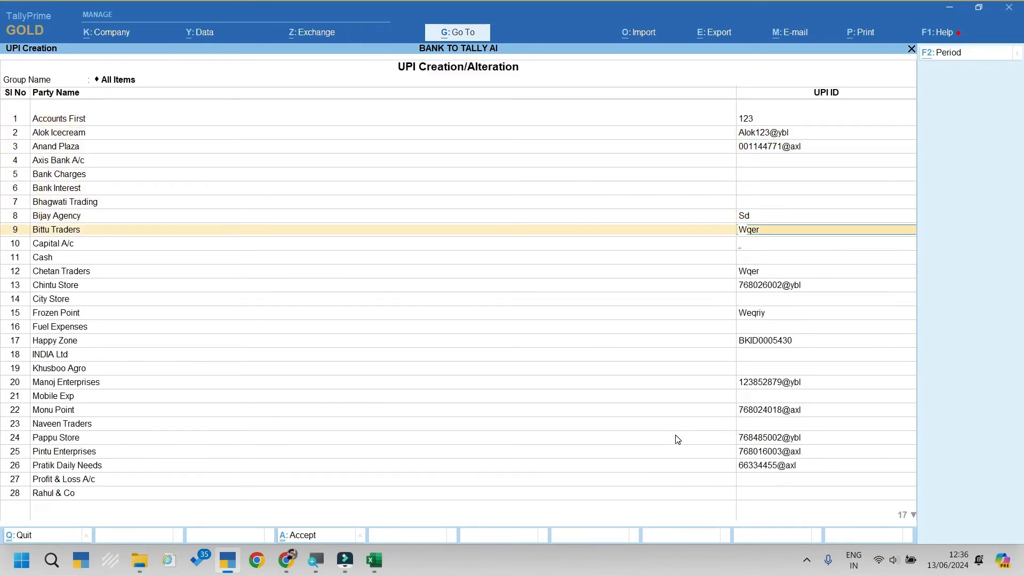
pyautogui.press('Down')
pyautogui.press('Down')
pyautogui.press('Down')
pyautogui.press('Down')
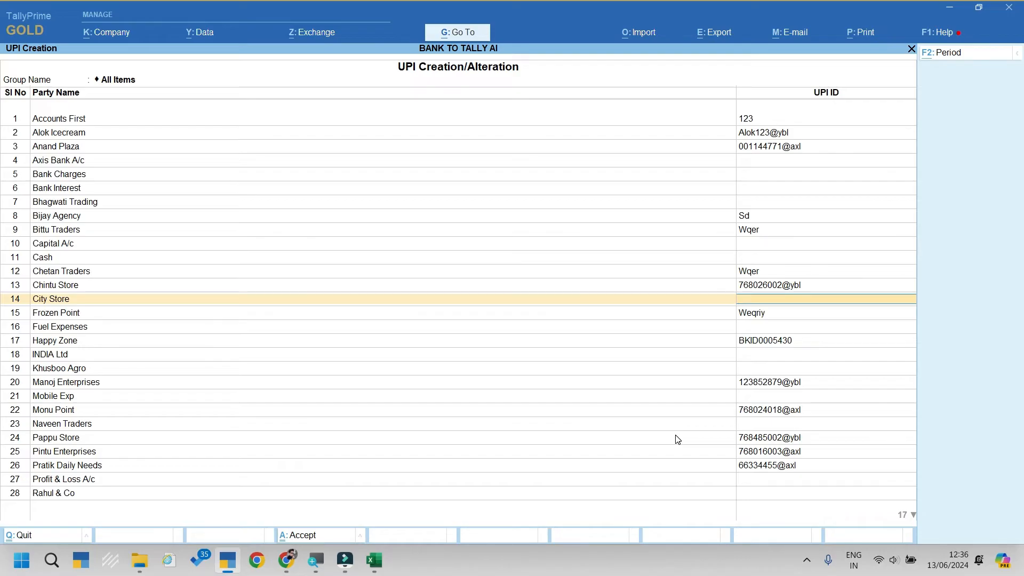
pyautogui.press('Return')
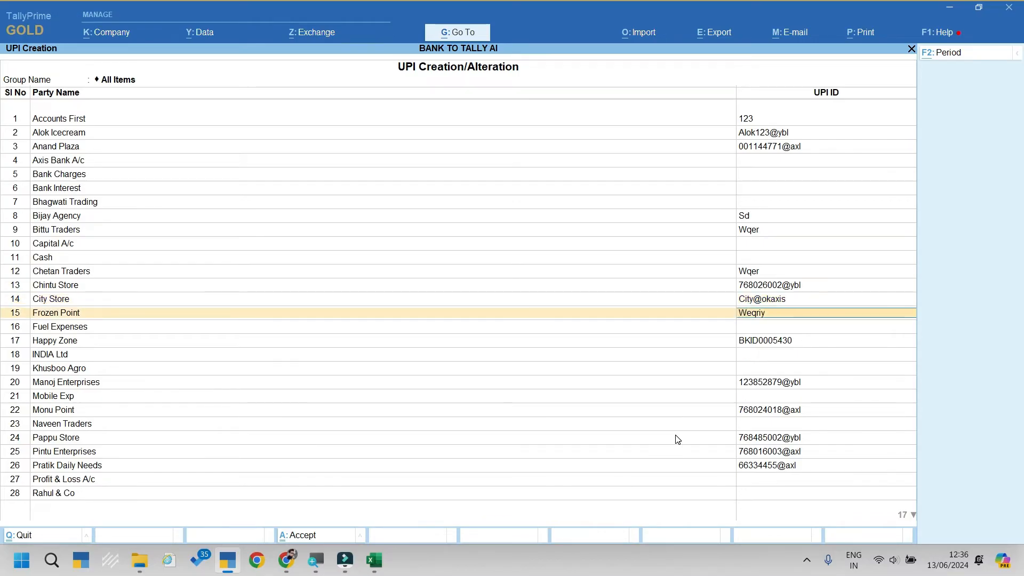
pyautogui.press('Return')
pyautogui.press('Return')
pyautogui.press('Return')
pyautogui.press('Return')
pyautogui.press('Return')
pyautogui.press('Return')
pyautogui.press('Return')
pyautogui.press('Return')
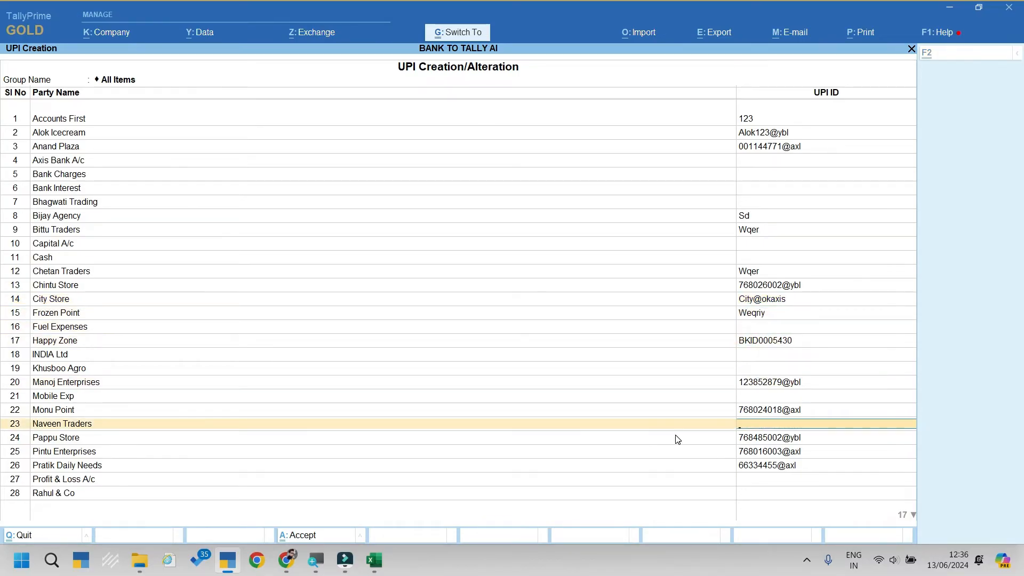
pyautogui.press('Escape')
pyautogui.press('Escape')
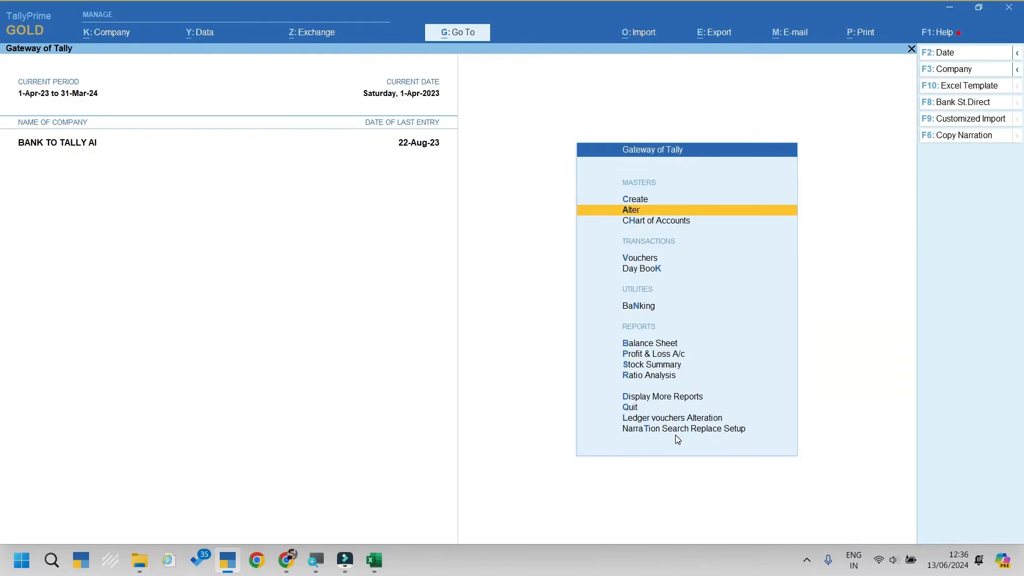
# Step: View the City Store ledger in Alter > Ledger to confirm its new UPI ID, then return to Gateway
pyautogui.press('Return')
pyautogui.press('Down')
pyautogui.press('Return')
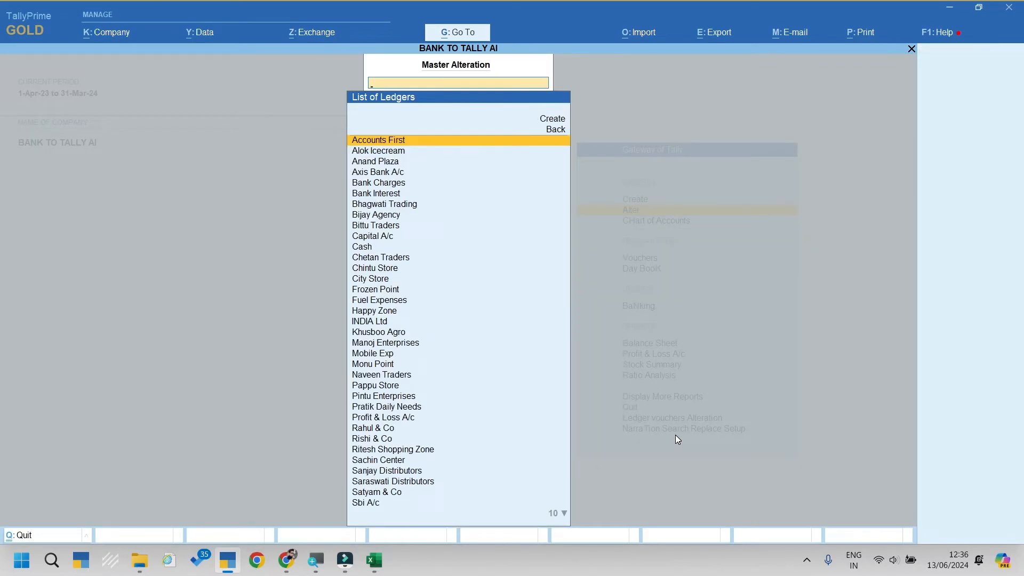
pyautogui.write('City')
pyautogui.press('Return')
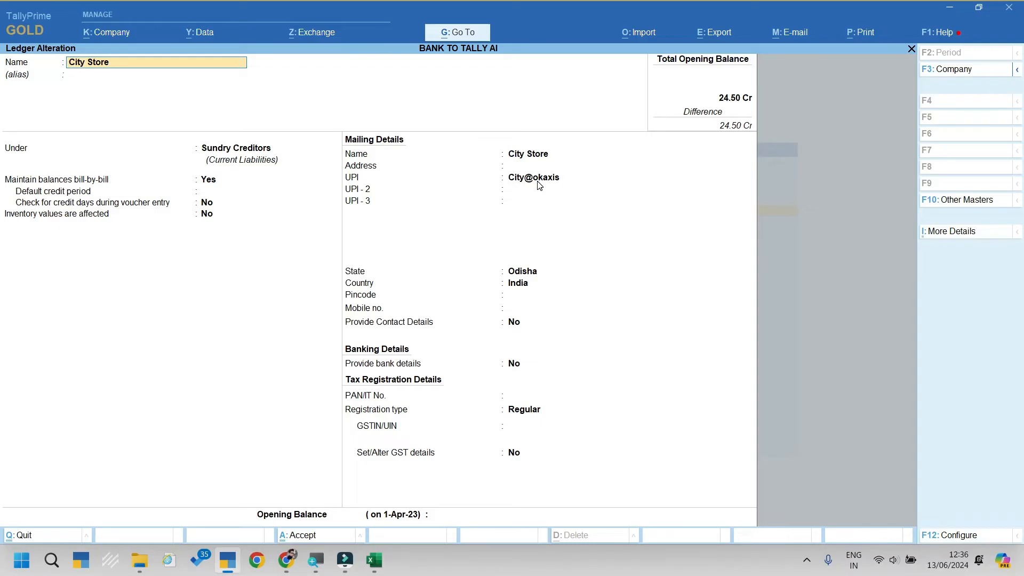
pyautogui.press('BackSpace')
pyautogui.press('Escape')
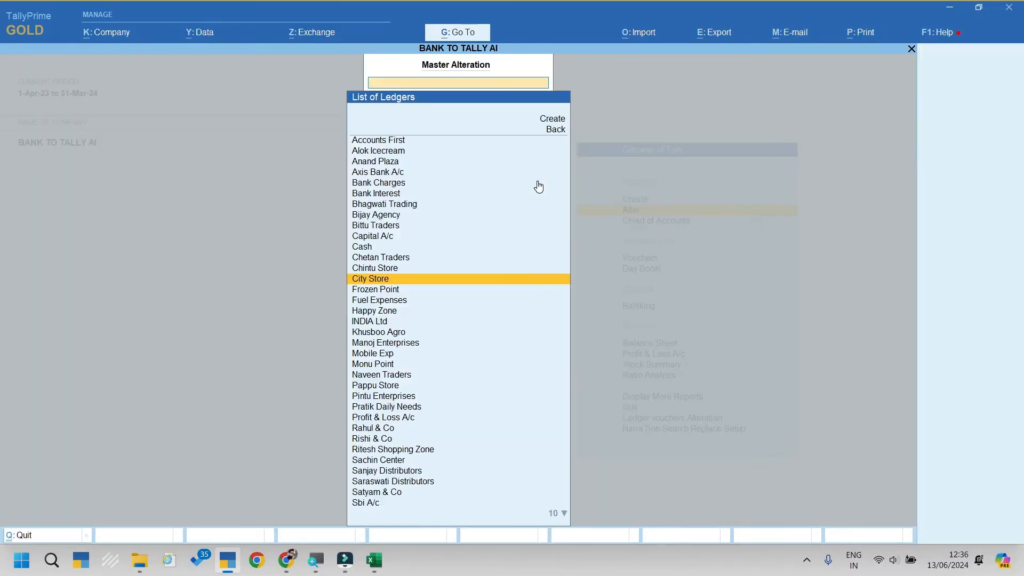
pyautogui.press('Escape')
pyautogui.press('Escape')
# Step: Open the Narration Search Settings menu from NarraTion Search Replace Setup
pyautogui.press('Up')
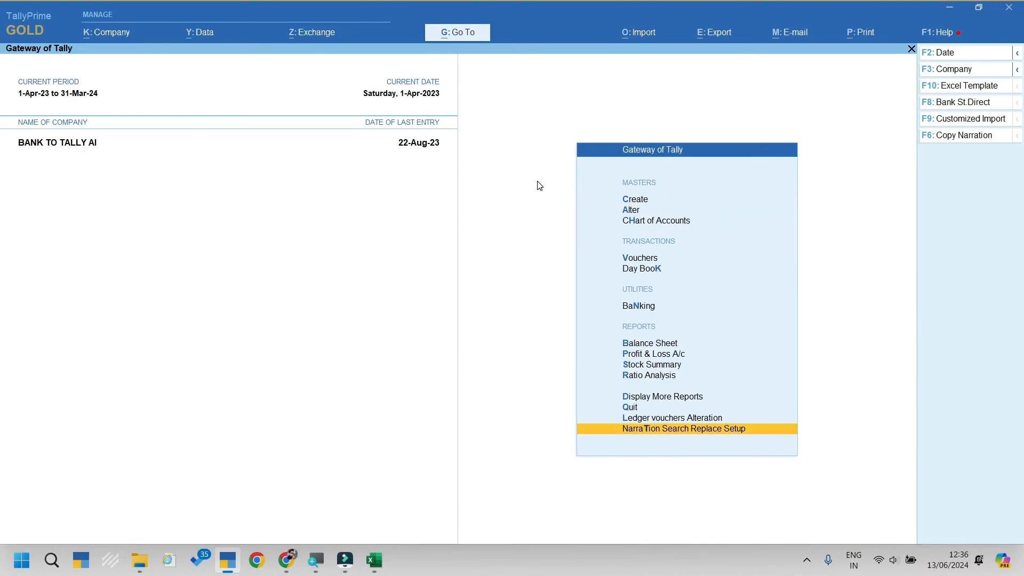
pyautogui.press('Return')
pyautogui.press('Down')
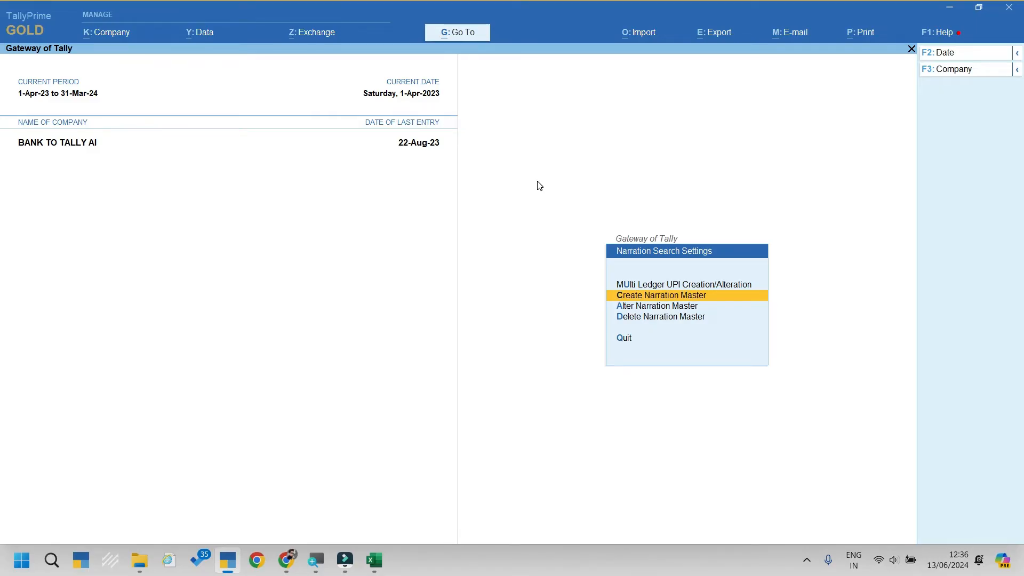
# Step: Create narration keywords Zomato and Swiggy, both mapped to Capital A/c
pyautogui.press('Return')
pyautogui.write('Zomat')
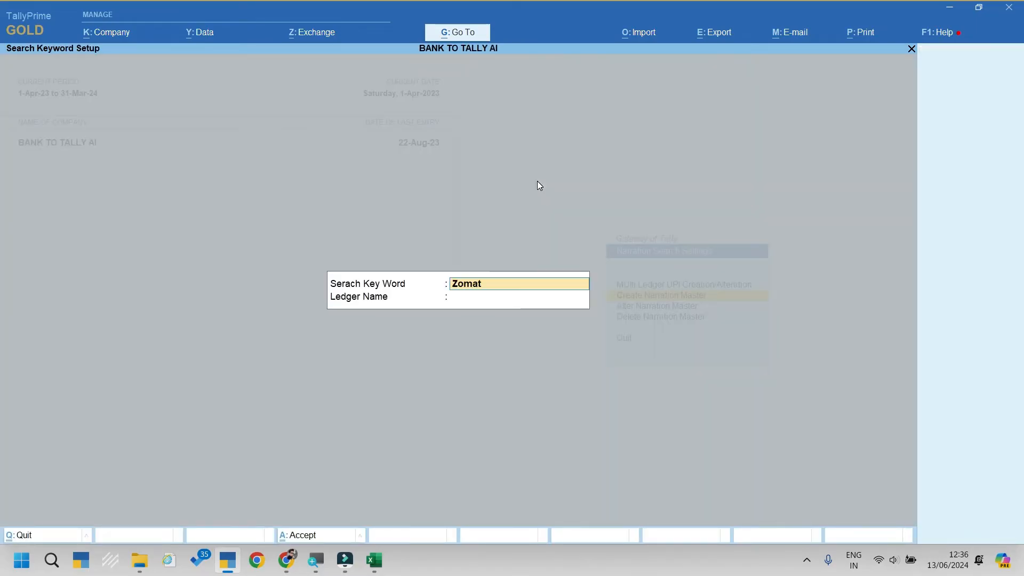
pyautogui.write('o')
pyautogui.press('Return')
pyautogui.write('Cap')
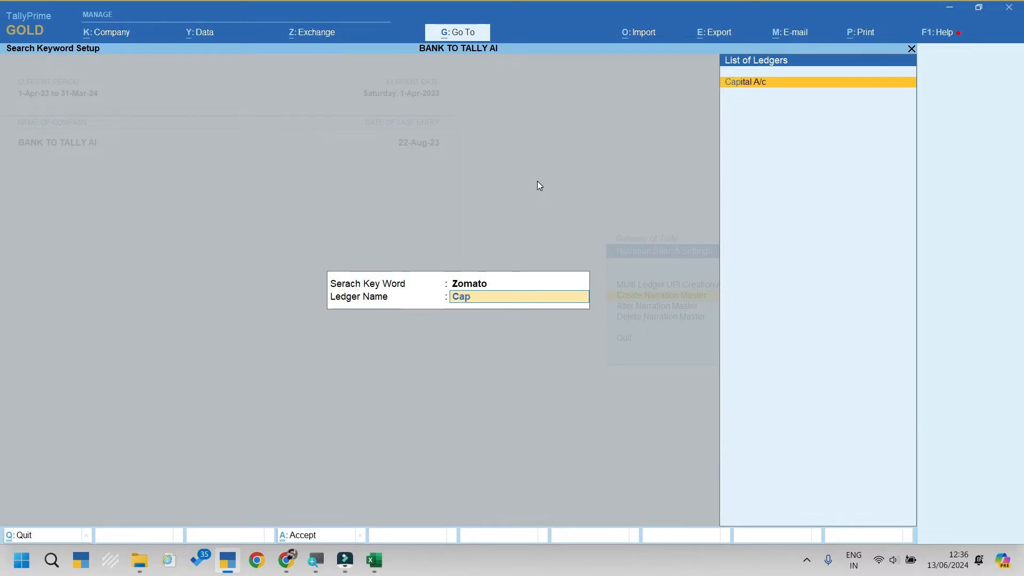
pyautogui.press('Return')
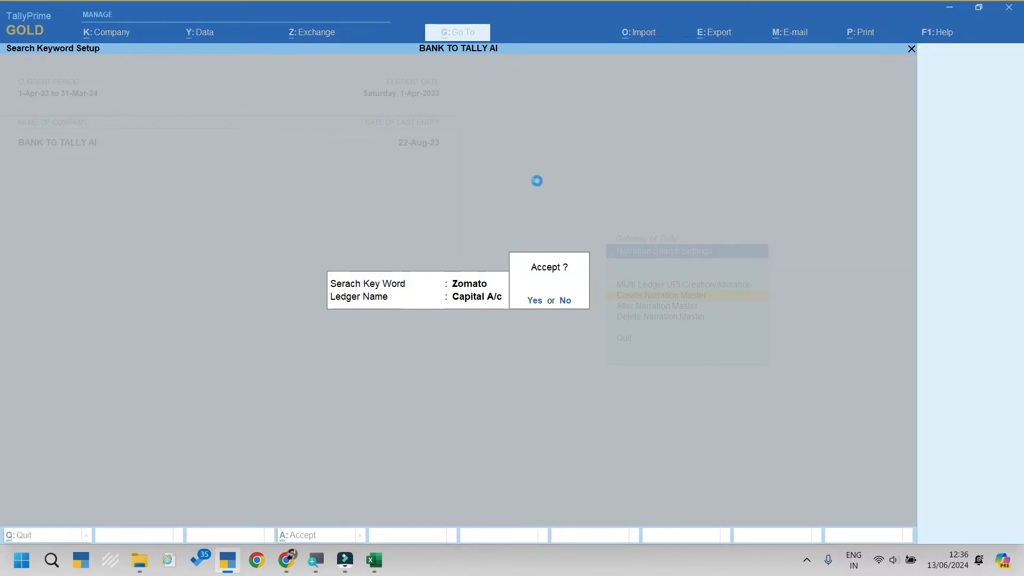
pyautogui.press('Return')
pyautogui.press('Return')
pyautogui.write('Swiggy')
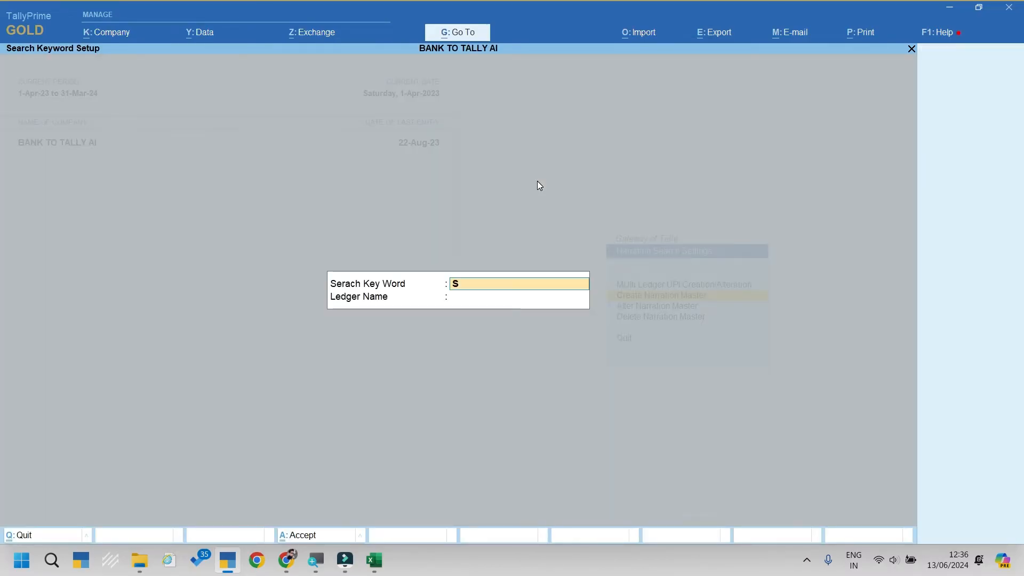
pyautogui.press('Return')
pyautogui.write('Capi')
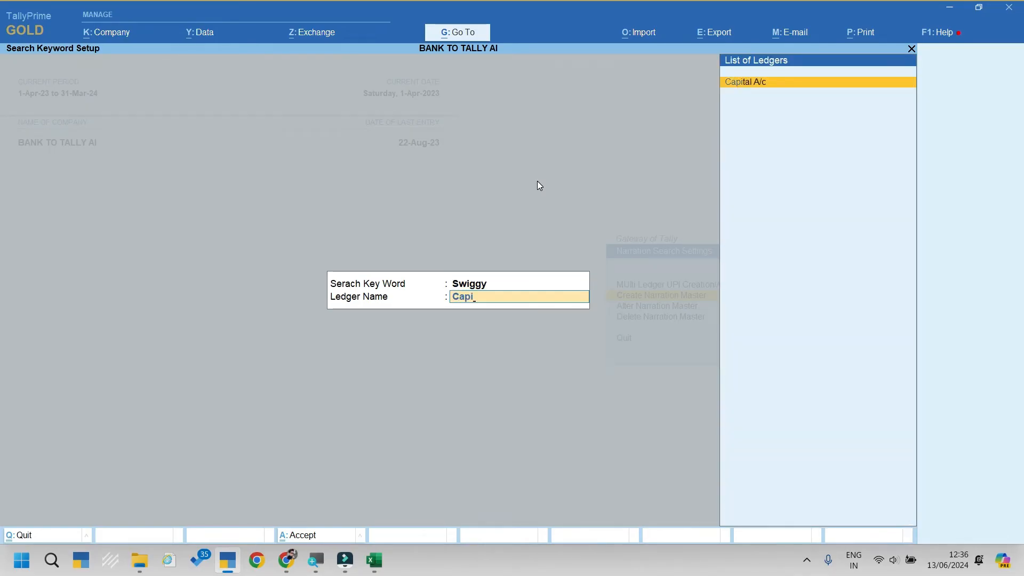
pyautogui.press('Return')
pyautogui.press('Return')
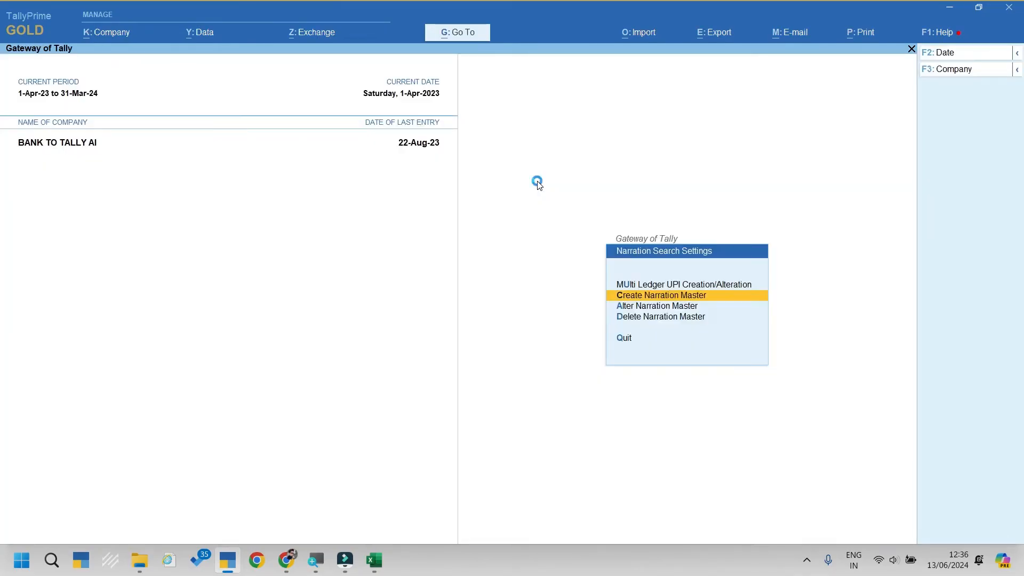
pyautogui.press('Return')
# Step: Map keyword Fuel Station to Fuel Expenses and Jiomart to Mobile Exp
pyautogui.write('Fuel')
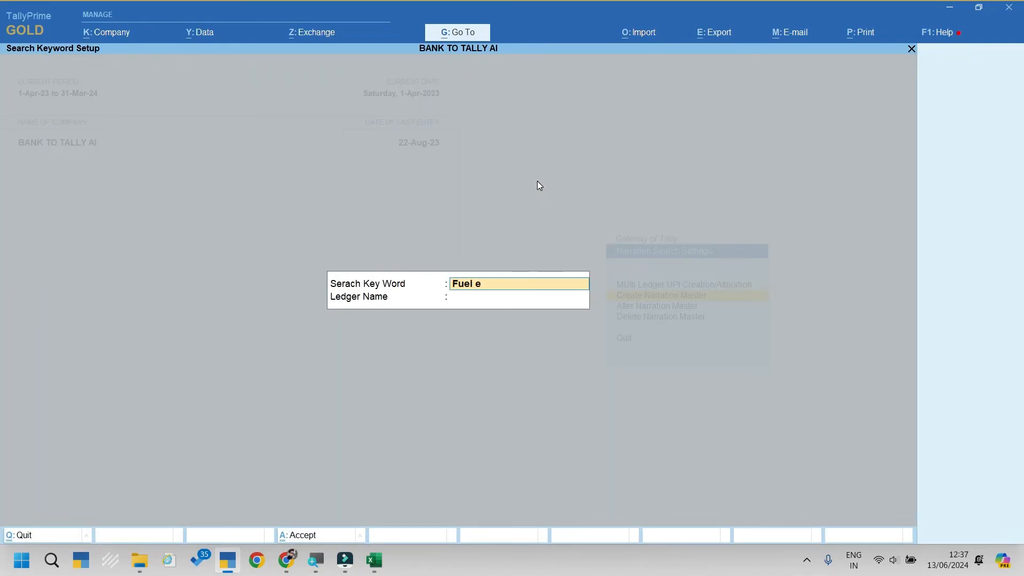
pyautogui.write(' Station')
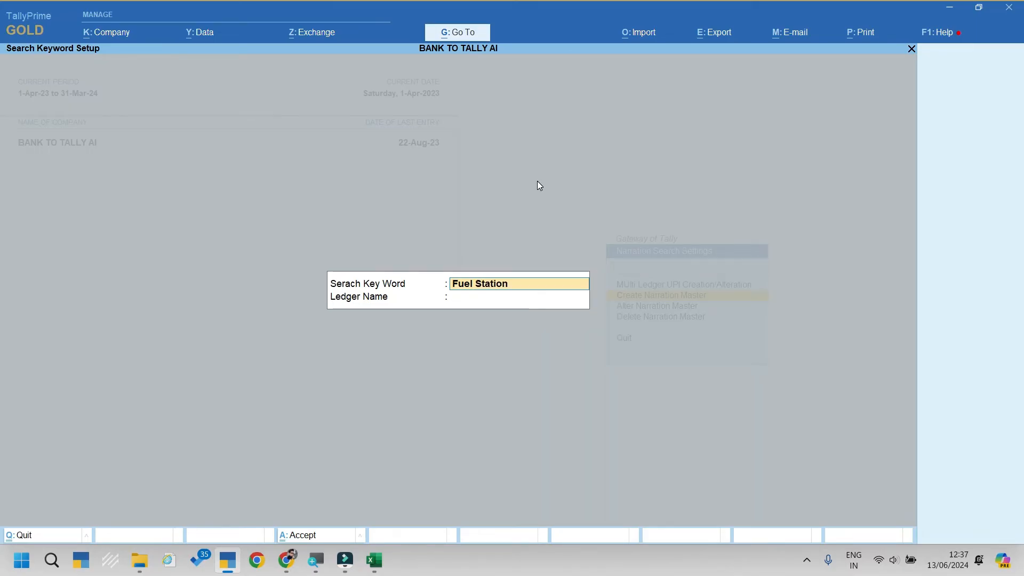
pyautogui.press('Return')
pyautogui.write('Fu')
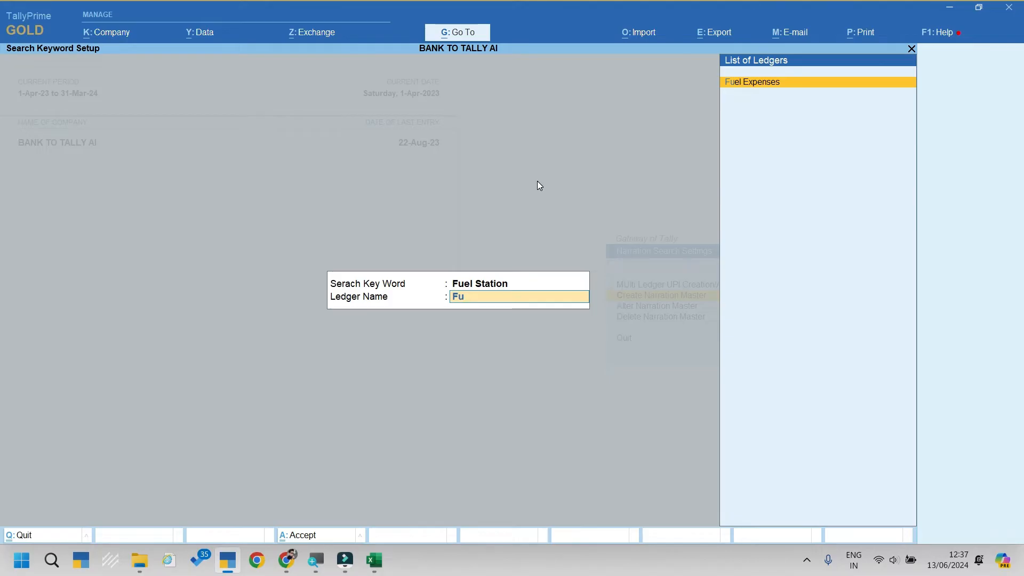
pyautogui.press('Return')
pyautogui.press('Return')
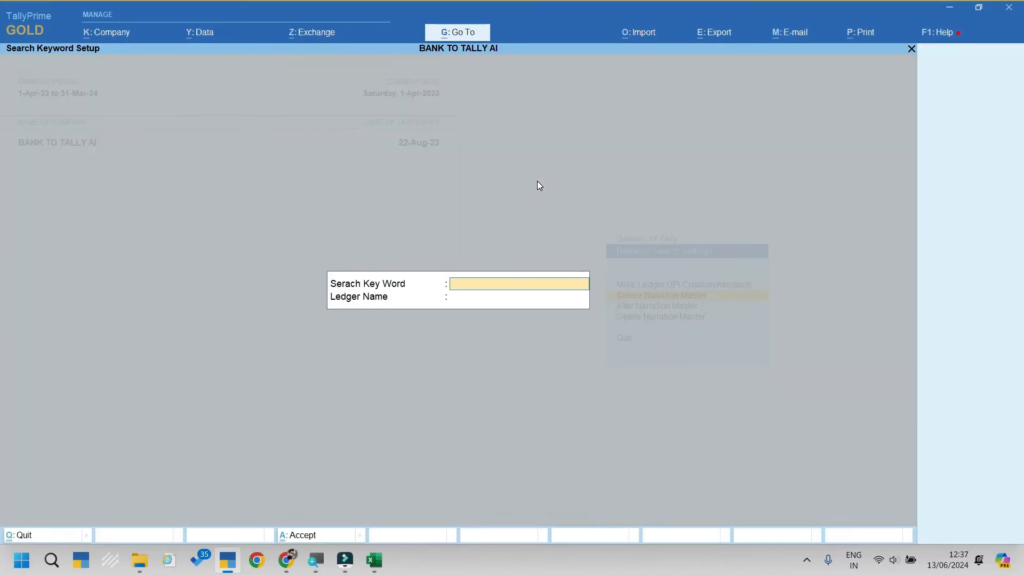
pyautogui.write('Jiomart')
pyautogui.press('Return')
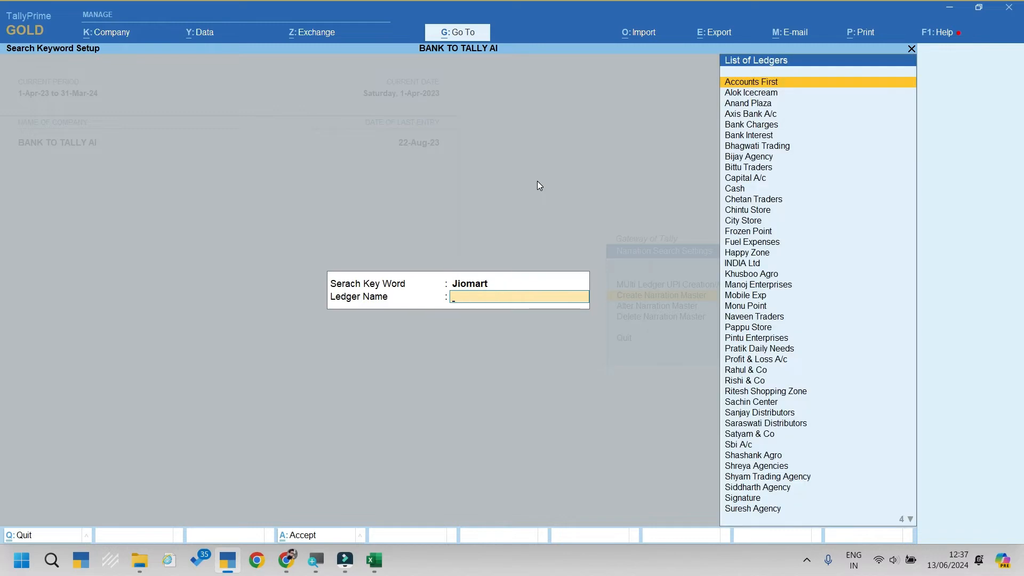
pyautogui.write('Mo')
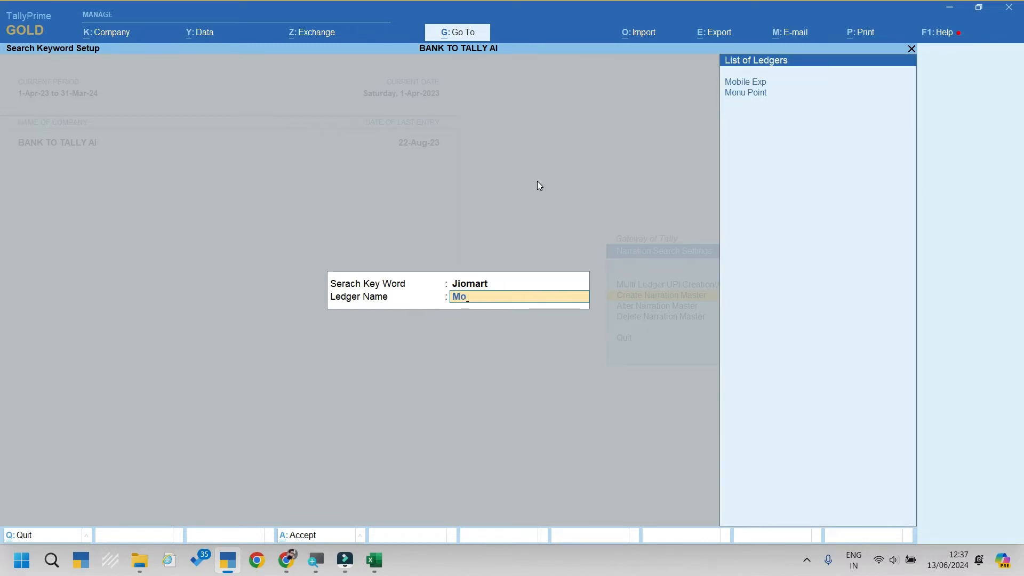
pyautogui.press('Return')
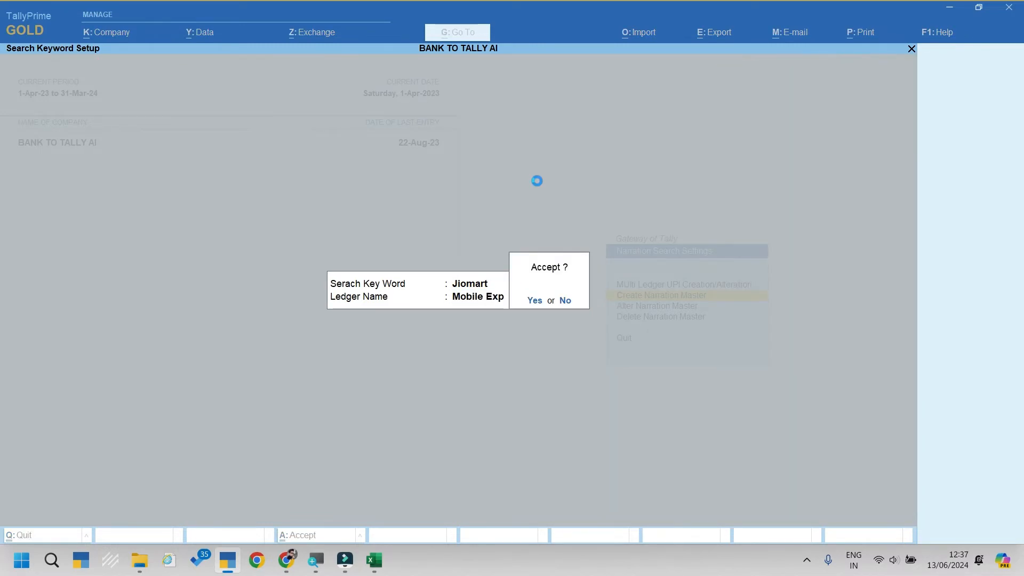
pyautogui.press('Return')
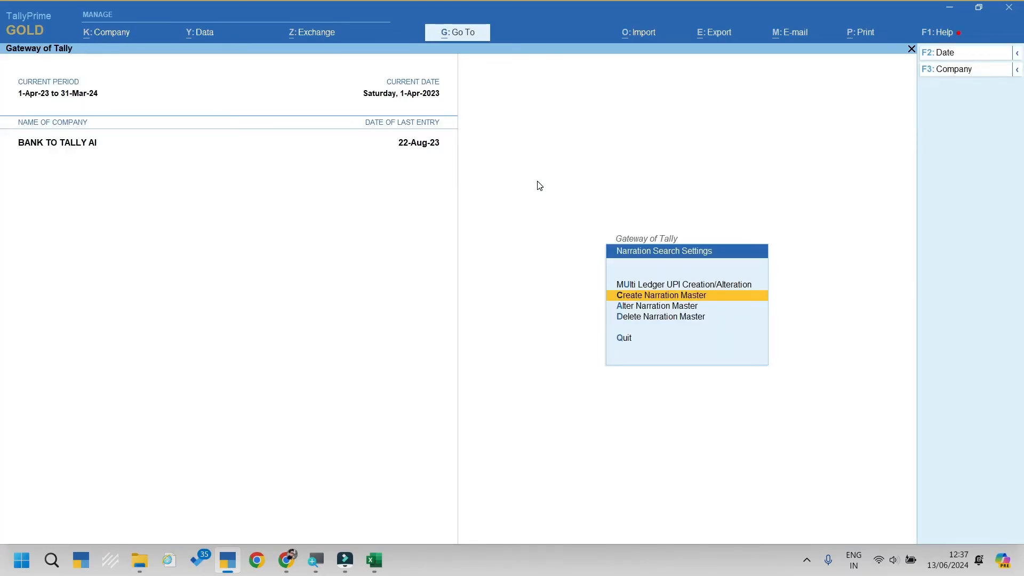
pyautogui.press('Down')
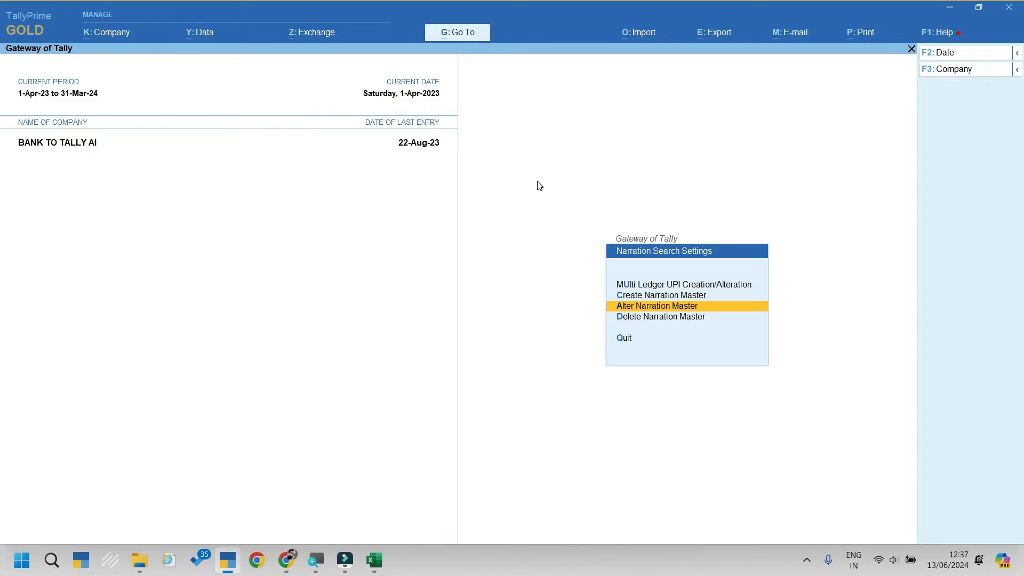
# Step: Browse the search key list in Alter and Delete Narration Master without changes, then exit to Gateway of Tally
pyautogui.press('Return')
pyautogui.press('Down')
pyautogui.press('Down')
pyautogui.press('Down')
pyautogui.press('Down')
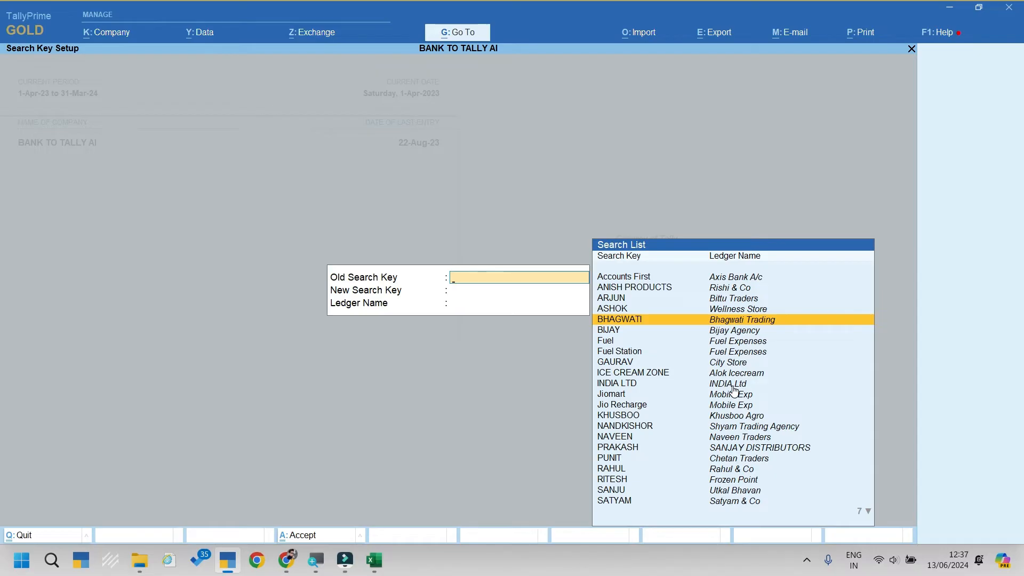
pyautogui.press('Escape')
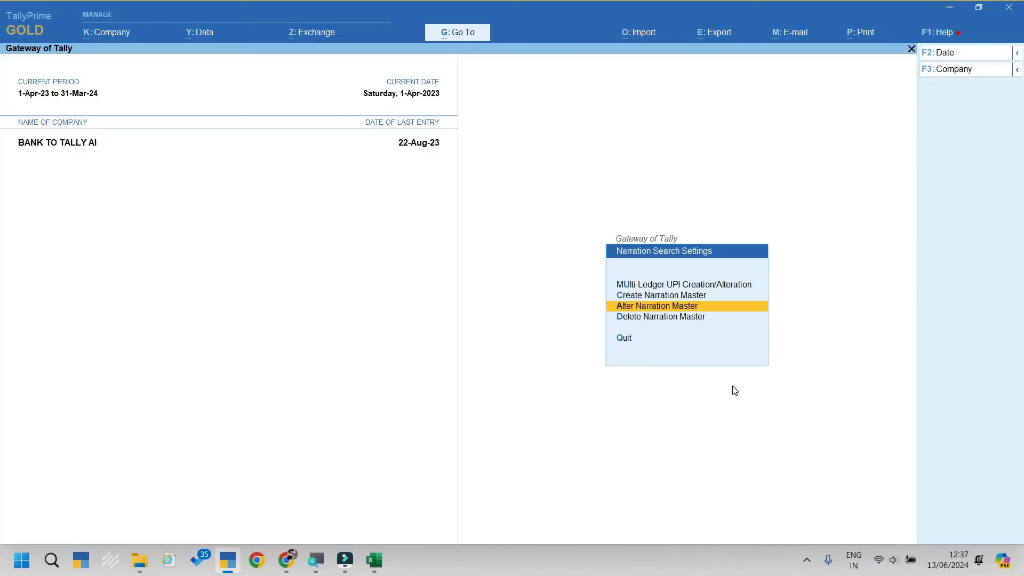
pyautogui.press('Down')
pyautogui.press('Return')
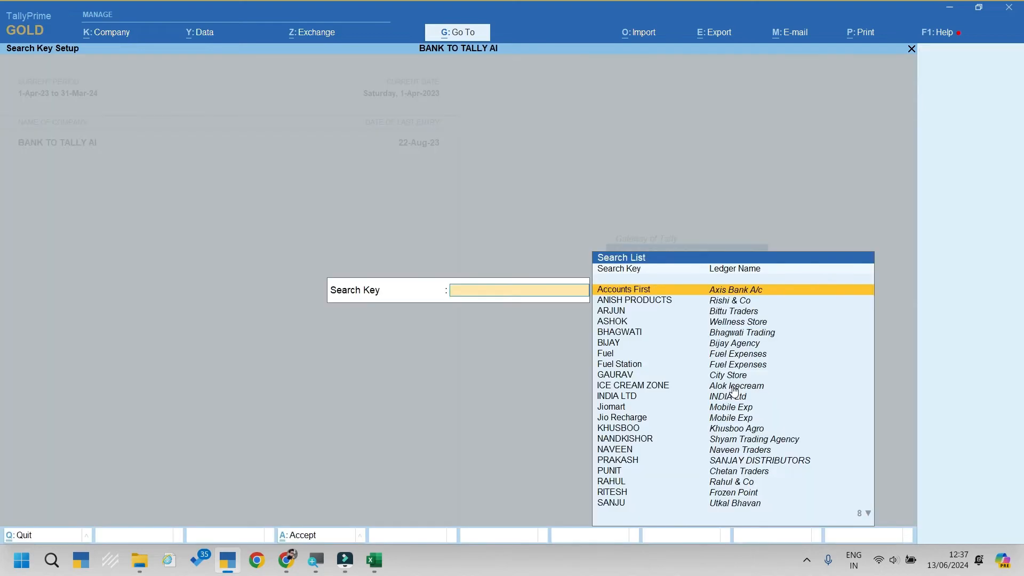
pyautogui.press('Down')
pyautogui.press('Down')
pyautogui.press('Down')
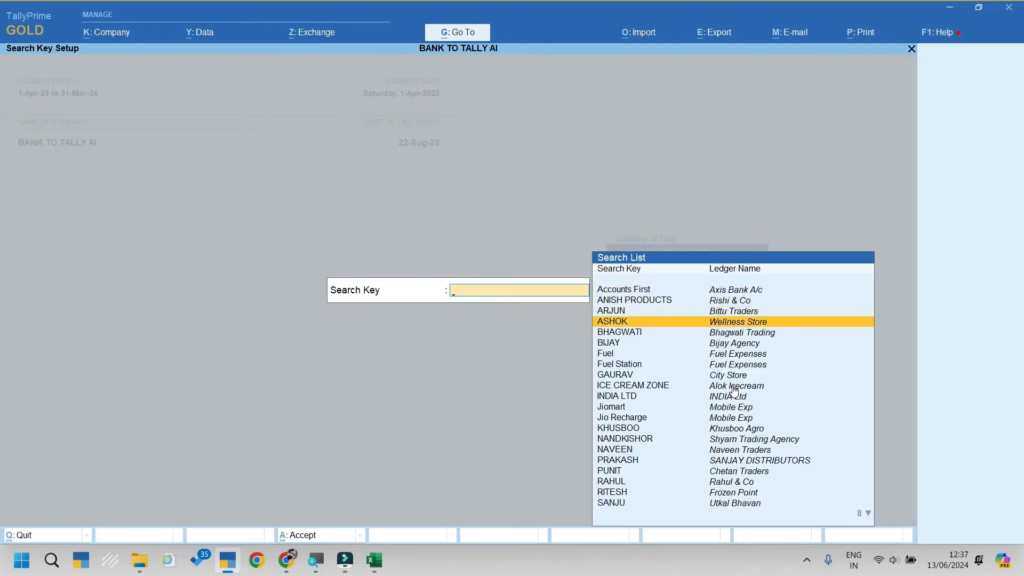
pyautogui.press('Escape')
pyautogui.press('y')
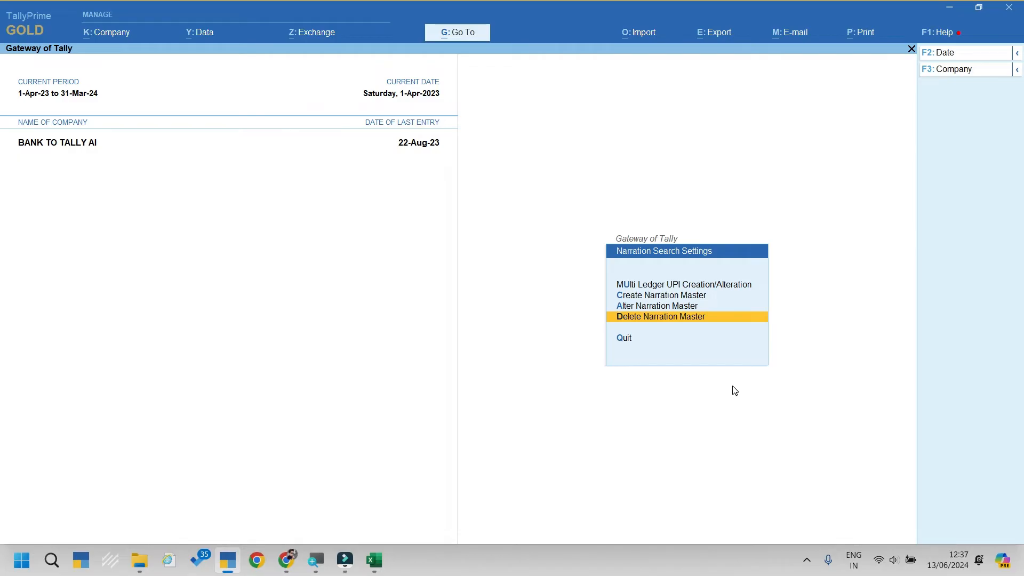
pyautogui.press('Escape')
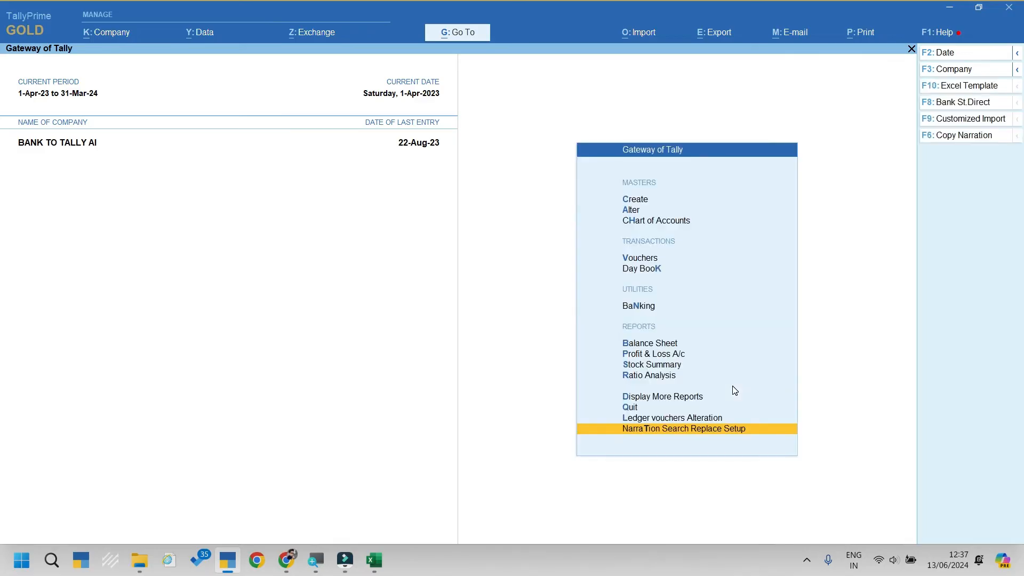
# Step: Switch to the Bank Charges Seperation company with Alt+F3
pyautogui.press('Down')
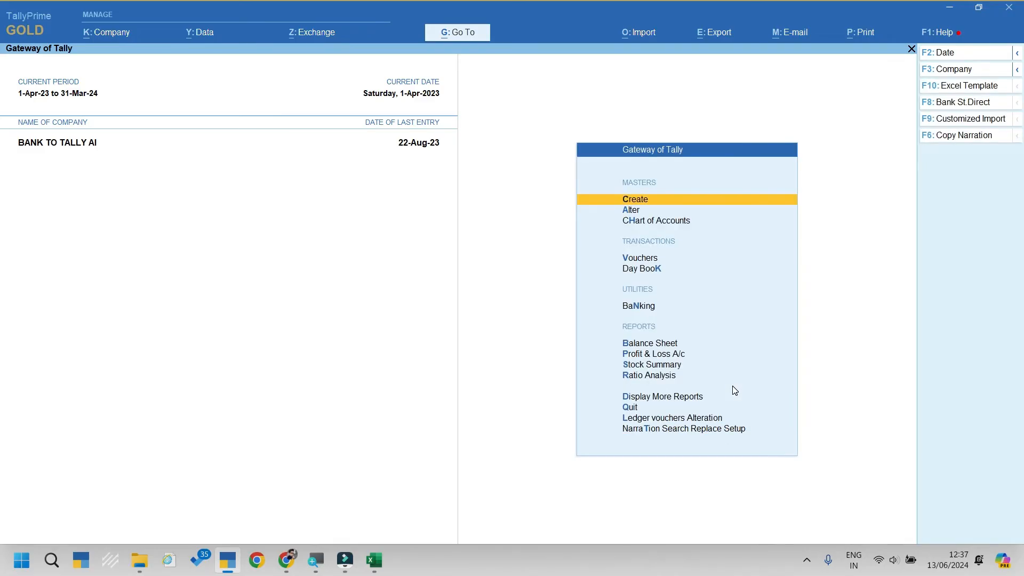
pyautogui.hotkey('alt', 'F3')
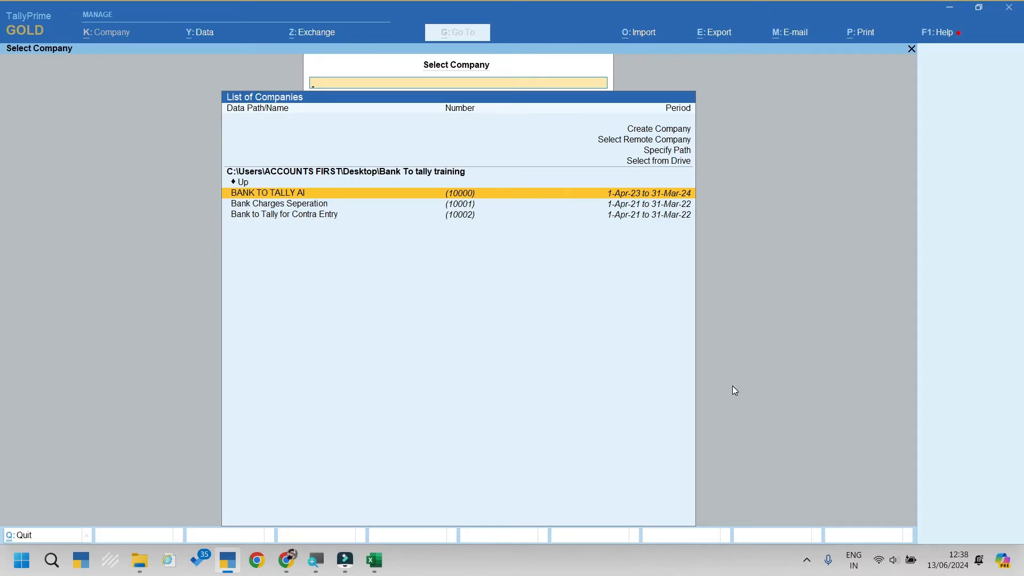
pyautogui.press('Down')
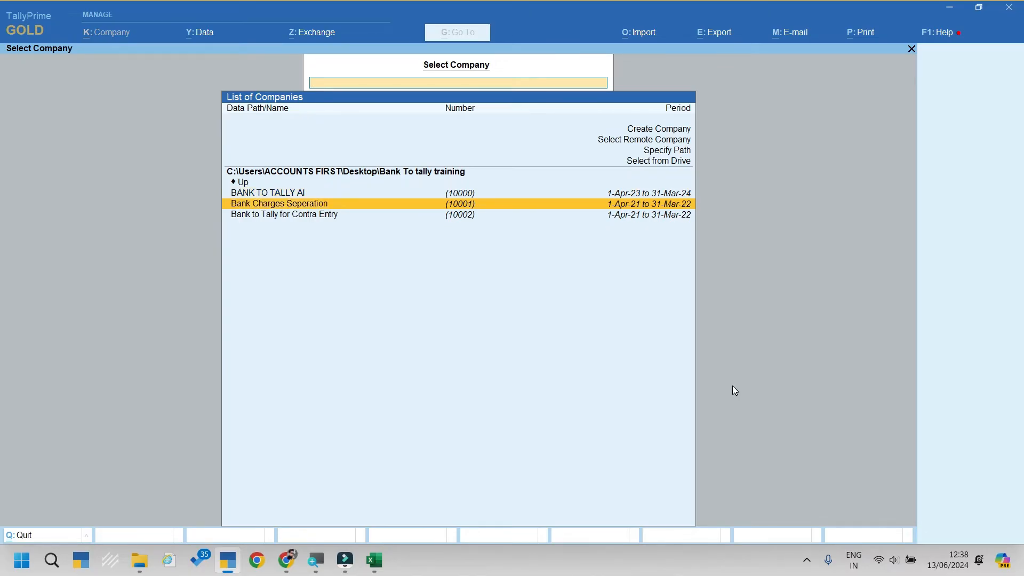
pyautogui.press('Return')
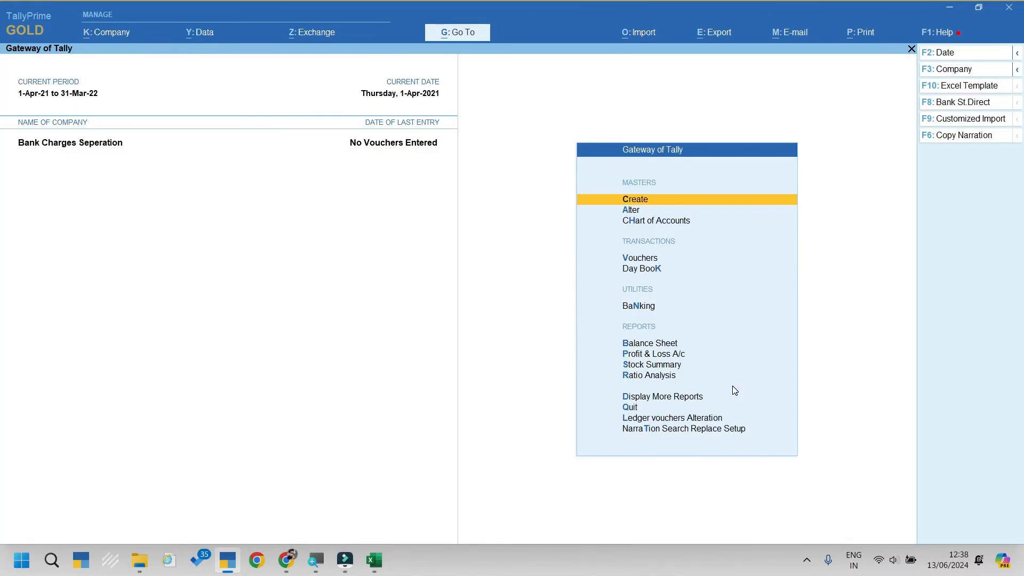
# Step: Look over the Bank A/c ledger unchanged and quit back to Gateway of Tally
pyautogui.press('Down')
pyautogui.press('Return')
pyautogui.press('Return')
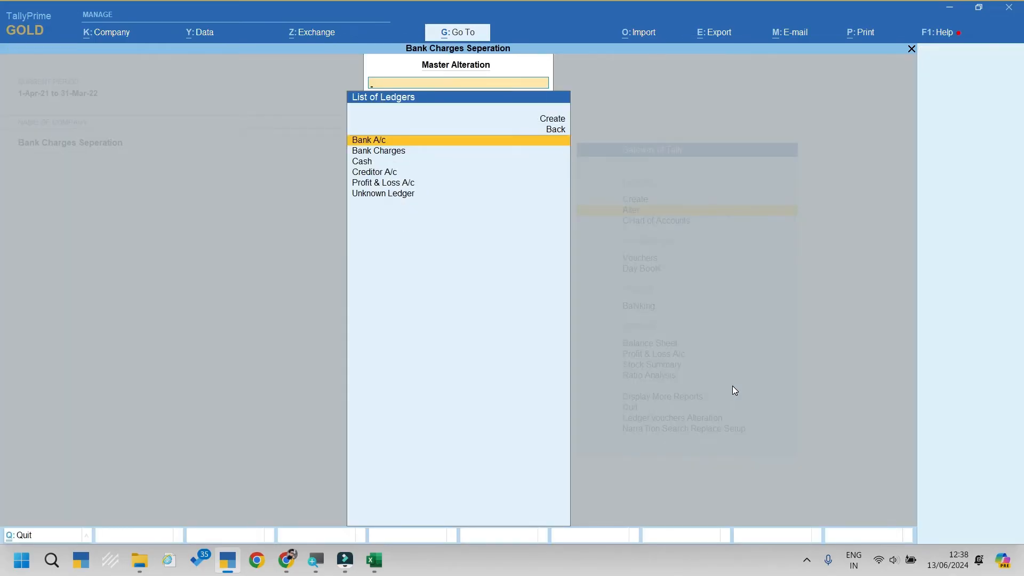
pyautogui.press('Return')
pyautogui.press('Escape')
pyautogui.press('Escape')
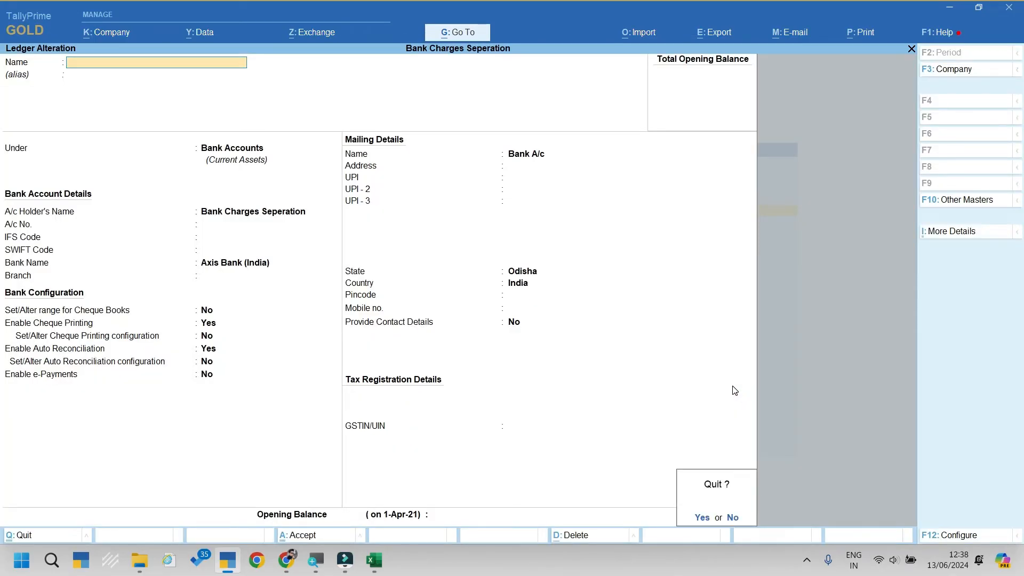
pyautogui.press('Return')
pyautogui.press('Escape')
pyautogui.press('Escape')
pyautogui.press('Up')
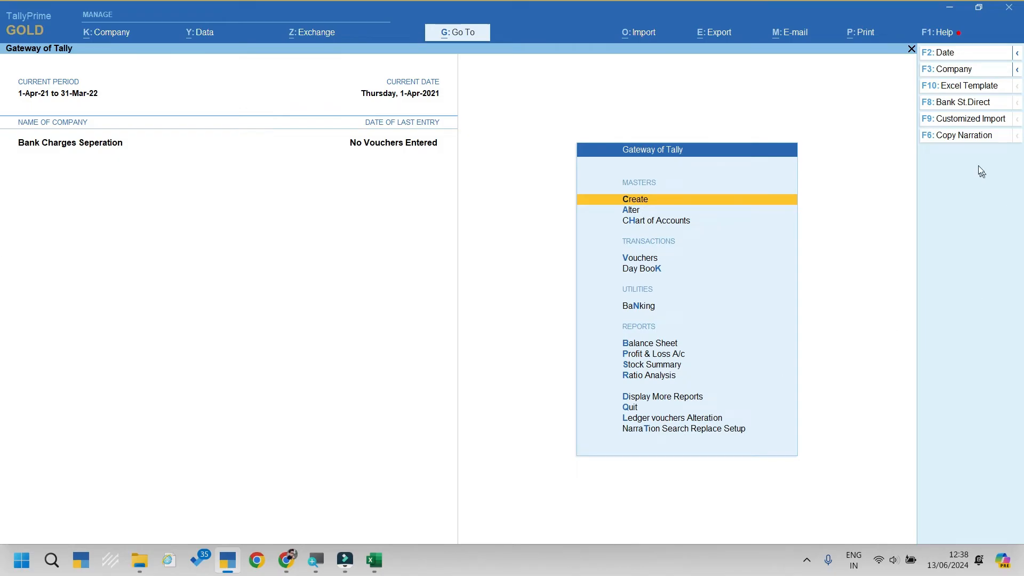
# Step: Set the Excel template to Bank charges seperation data.xlsx, Sheet1, columns A–E
pyautogui.click(968, 84)
pyautogui.press('Return')
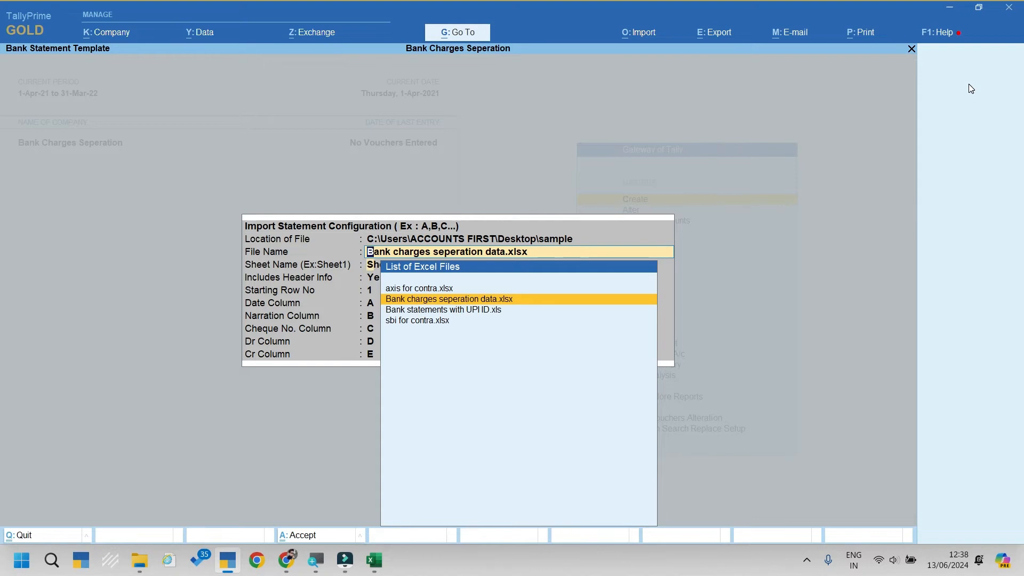
pyautogui.press('Return')
pyautogui.press('Return')
pyautogui.press('Return')
pyautogui.press('Return')
pyautogui.press('Return')
pyautogui.press('Return')
pyautogui.press('Return')
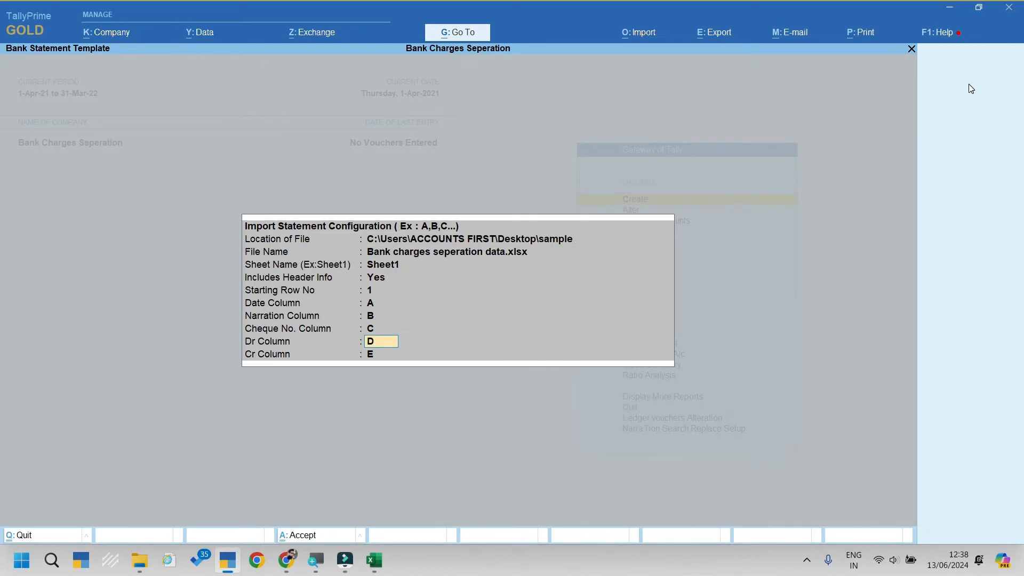
pyautogui.press('Return')
pyautogui.press('Return')
pyautogui.press('Return')
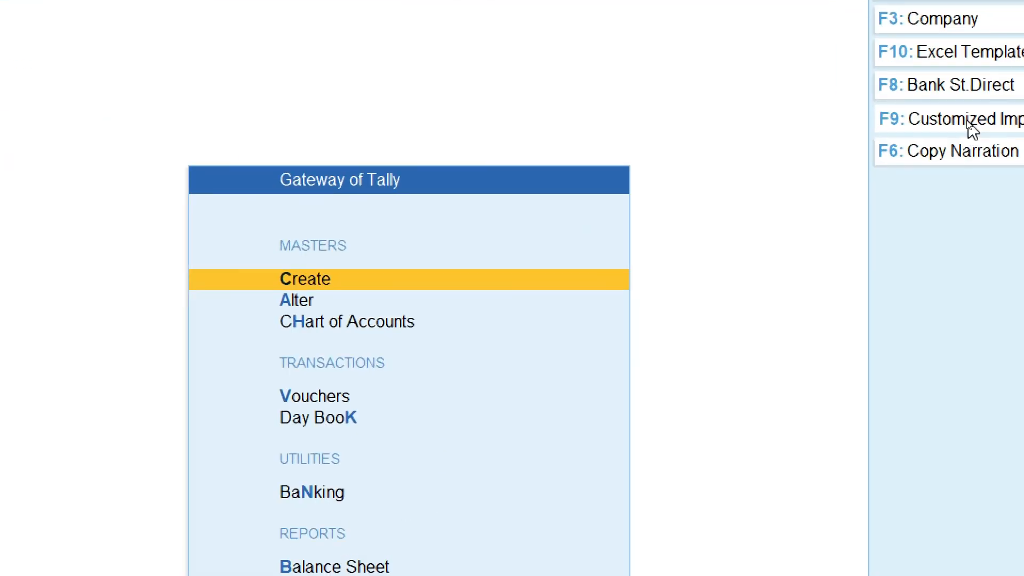
# Step: Start a customized import into Bank A/c and bring up the Excel workbook
pyautogui.click(968, 121)
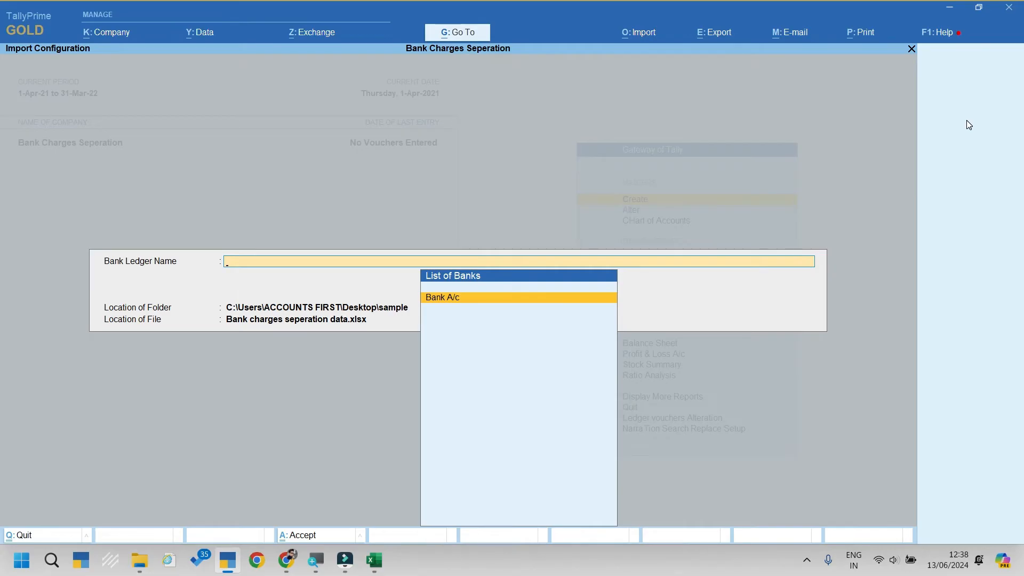
pyautogui.press('Return')
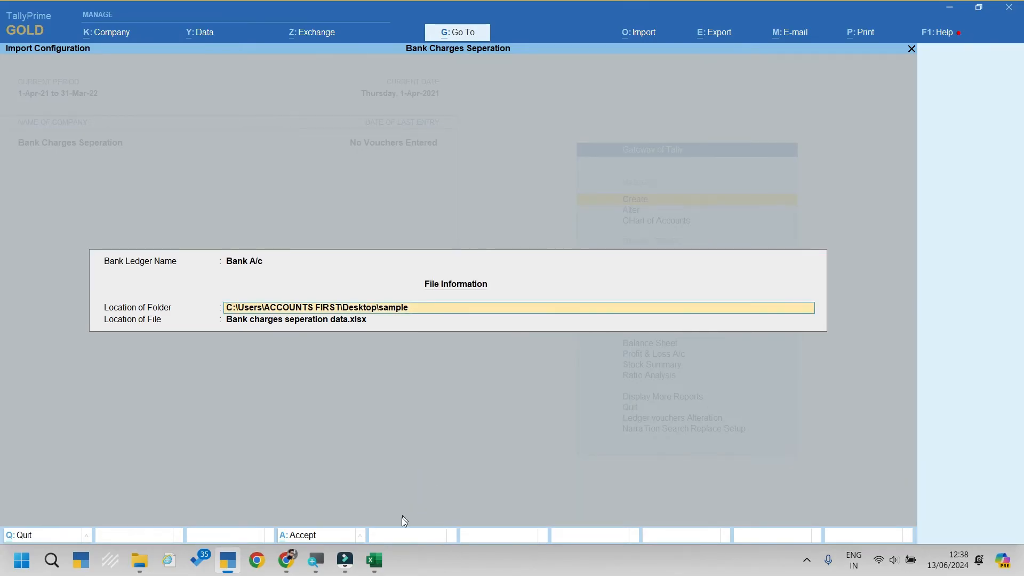
pyautogui.click(376, 560)
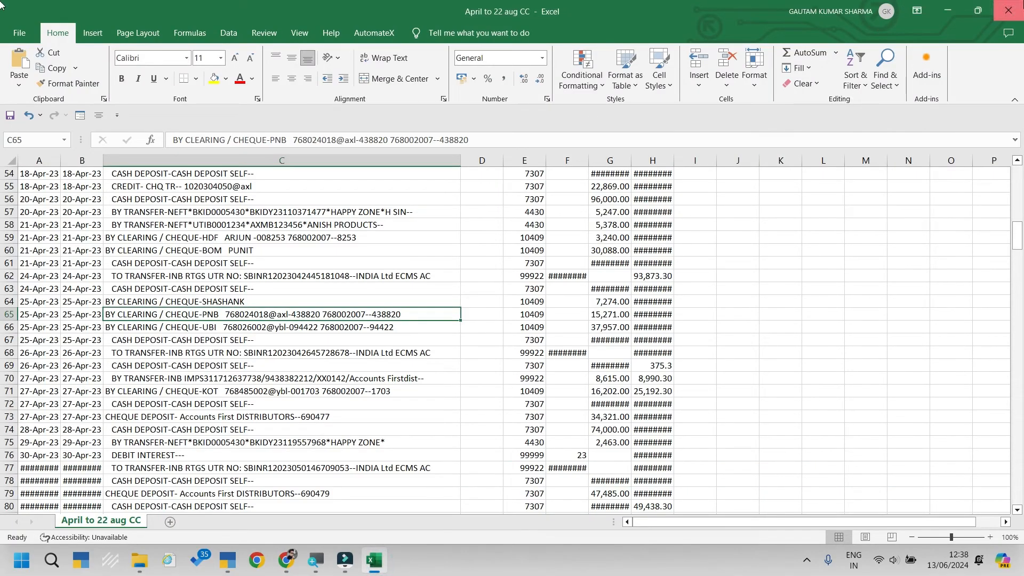
# Step: Close the April to 22 aug CC workbook unsaved and open Bank charges seperation data from the desktop sample folder
pyautogui.click(1008, 11)
pyautogui.click(562, 374)
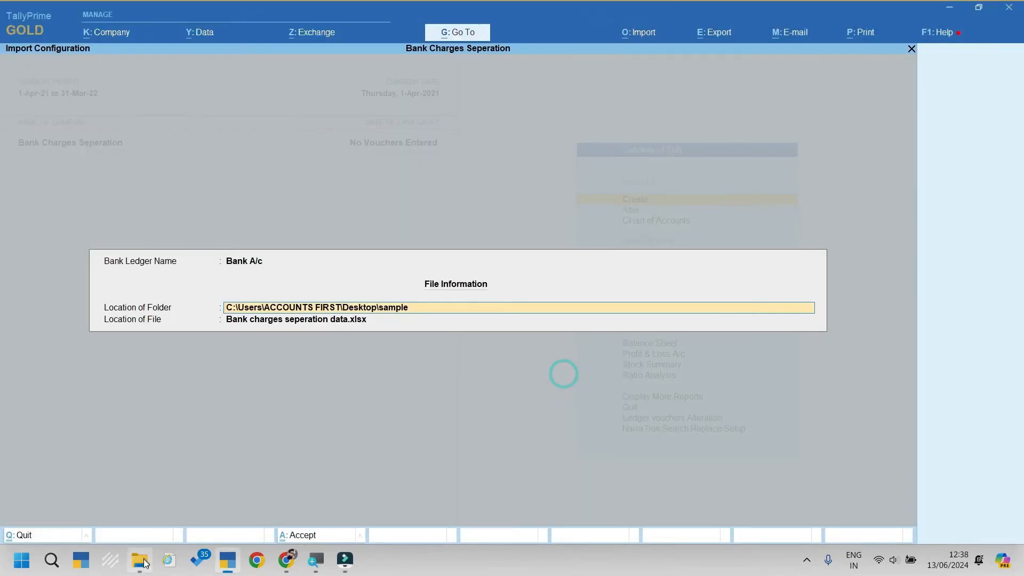
pyautogui.click(140, 560)
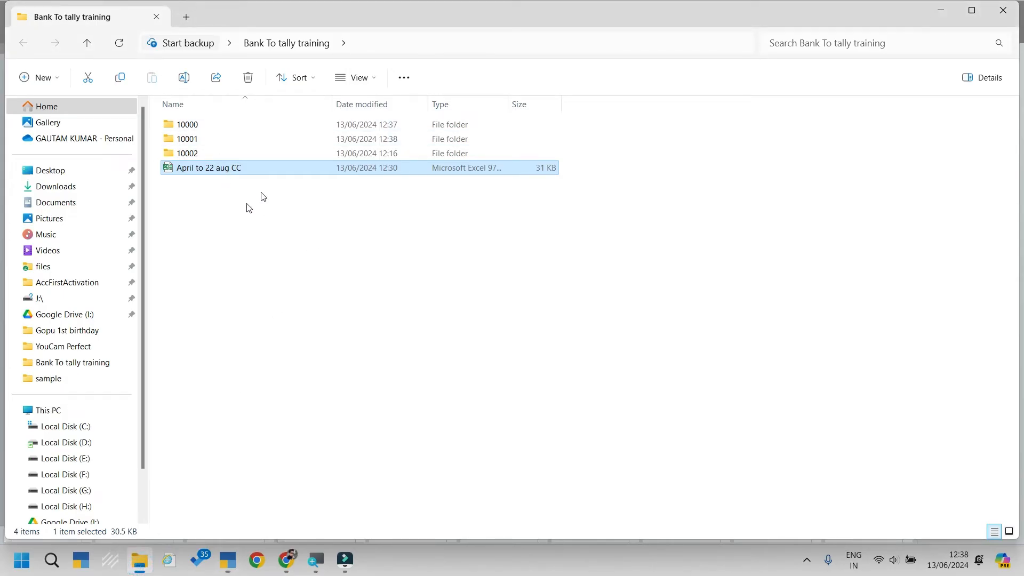
pyautogui.click(1010, 9)
pyautogui.press('super+d')
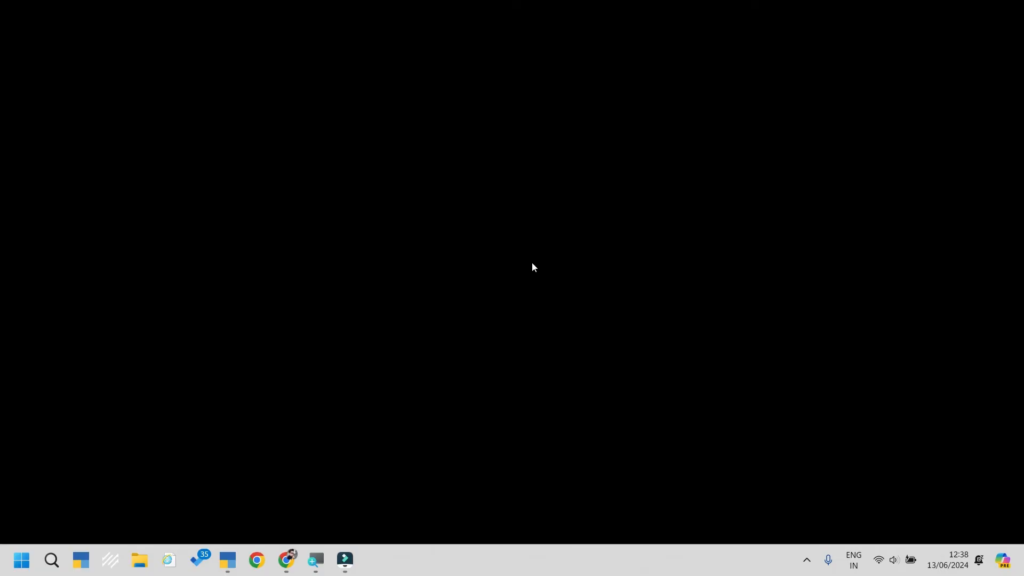
pyautogui.doubleClick(73, 368)
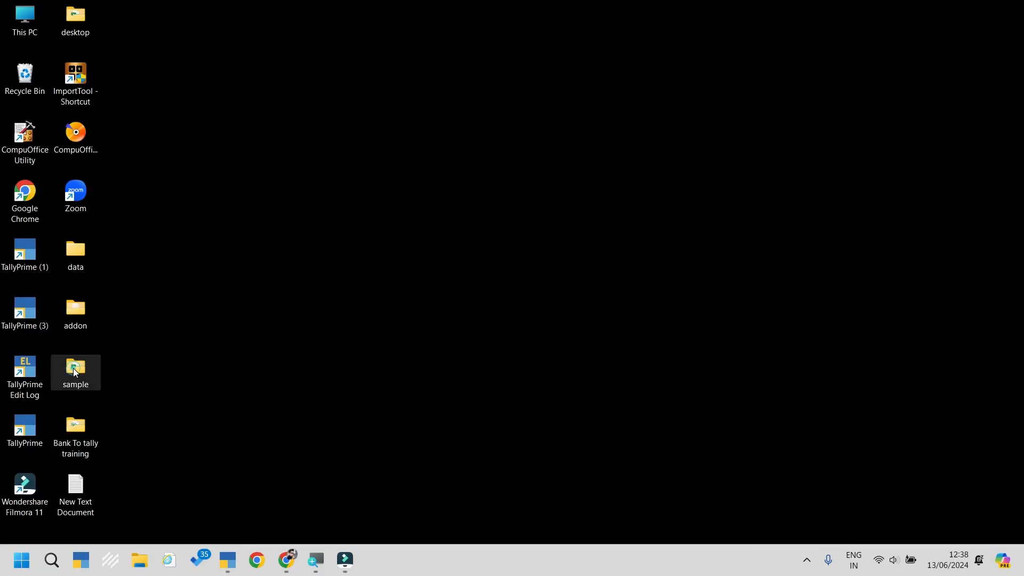
pyautogui.doubleClick(262, 139)
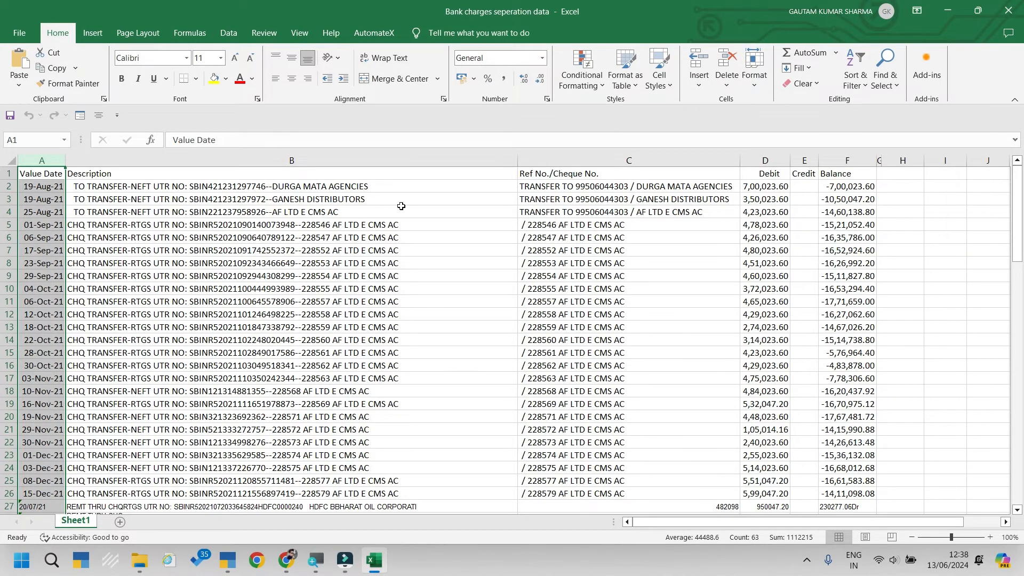
# Step: Inspect columns B–E (Description, Ref No./Cheque No., Debit, Credit), then close Excel and the folder
pyautogui.click(231, 160)
pyautogui.click(555, 160)
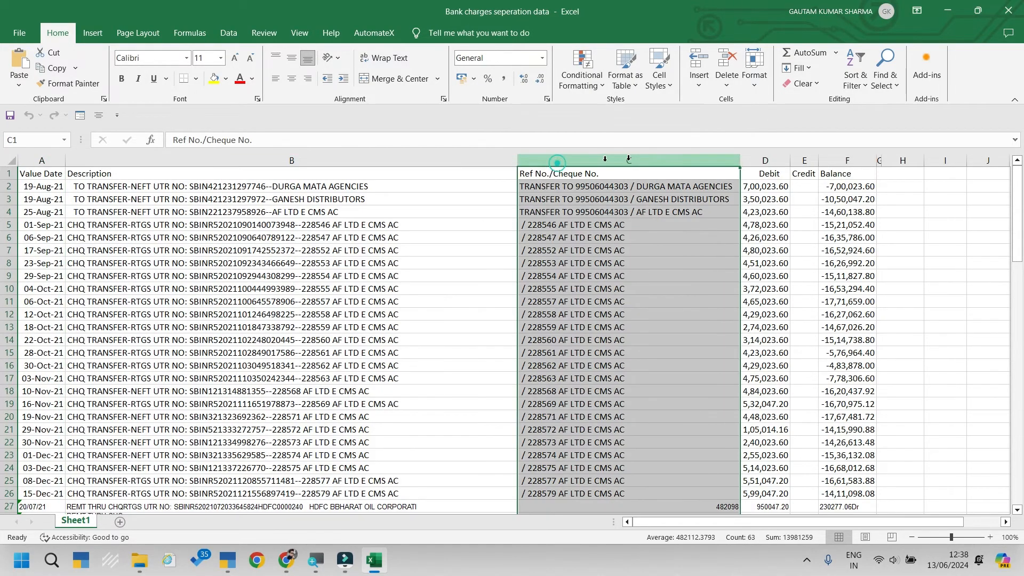
pyautogui.click(783, 164)
pyautogui.click(804, 160)
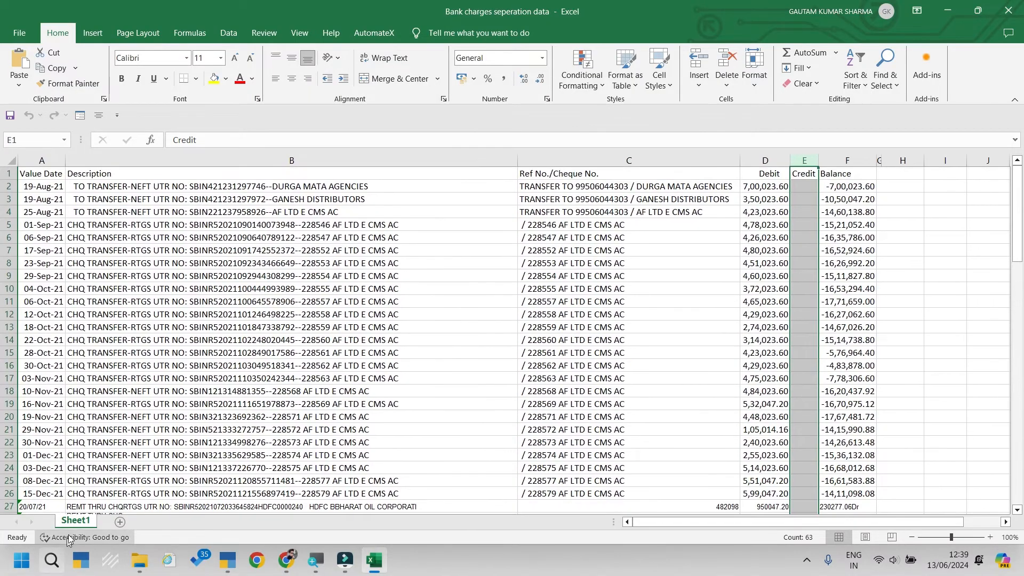
pyautogui.click(1015, 8)
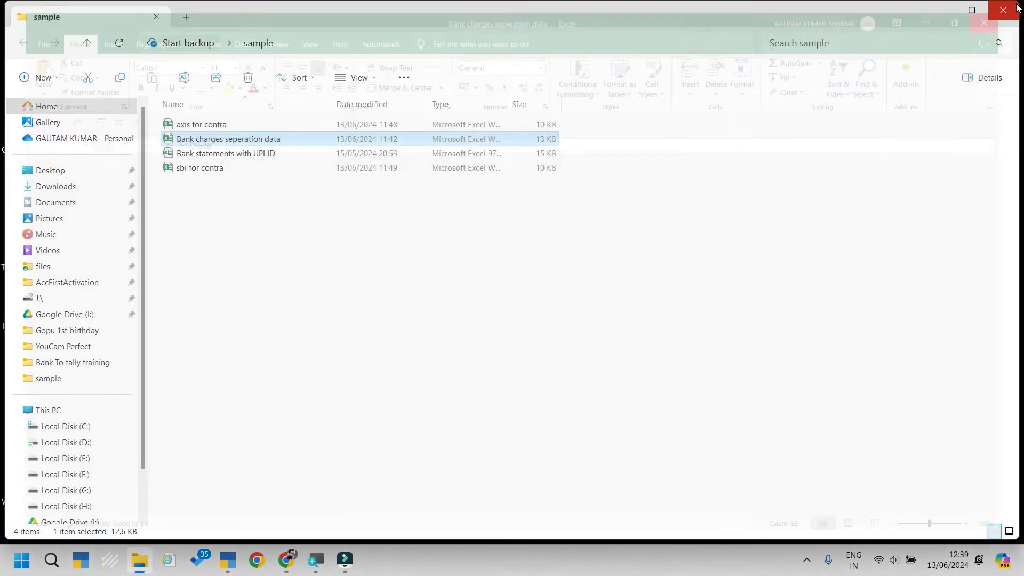
pyautogui.click(1016, 8)
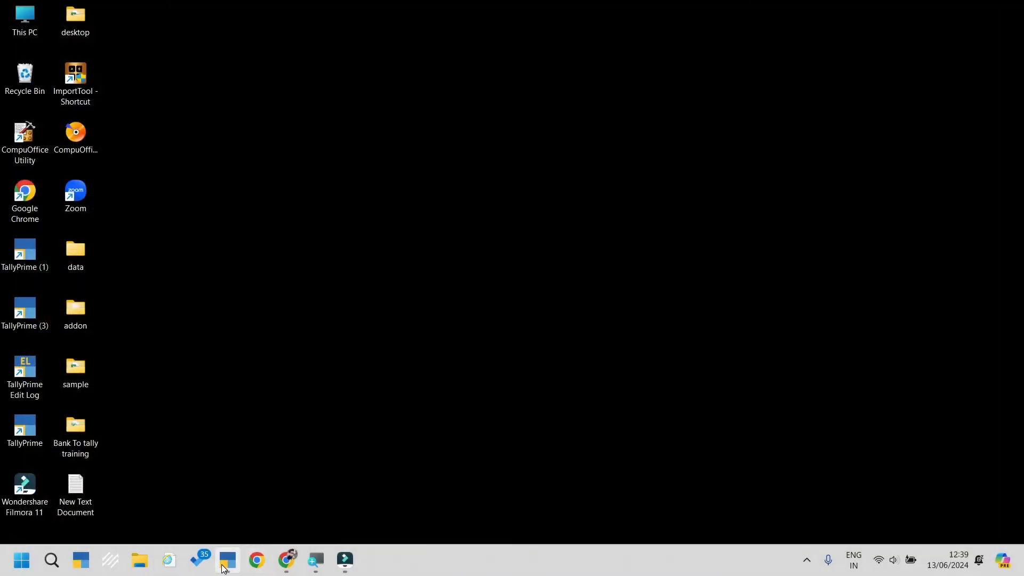
pyautogui.click(226, 560)
# Step: Configure Bank St.Direct with Bank charges seperation data.xlsx, Sheet1, header row 1, date A, narration B, cheque C, debit D, credit E
pyautogui.press('Escape')
pyautogui.press('Escape')
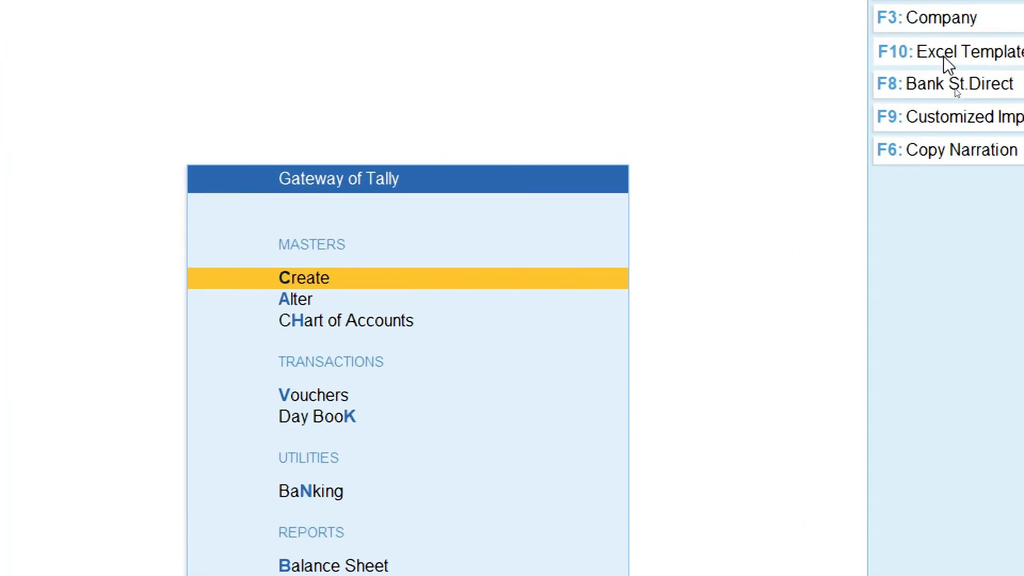
pyautogui.click(955, 85)
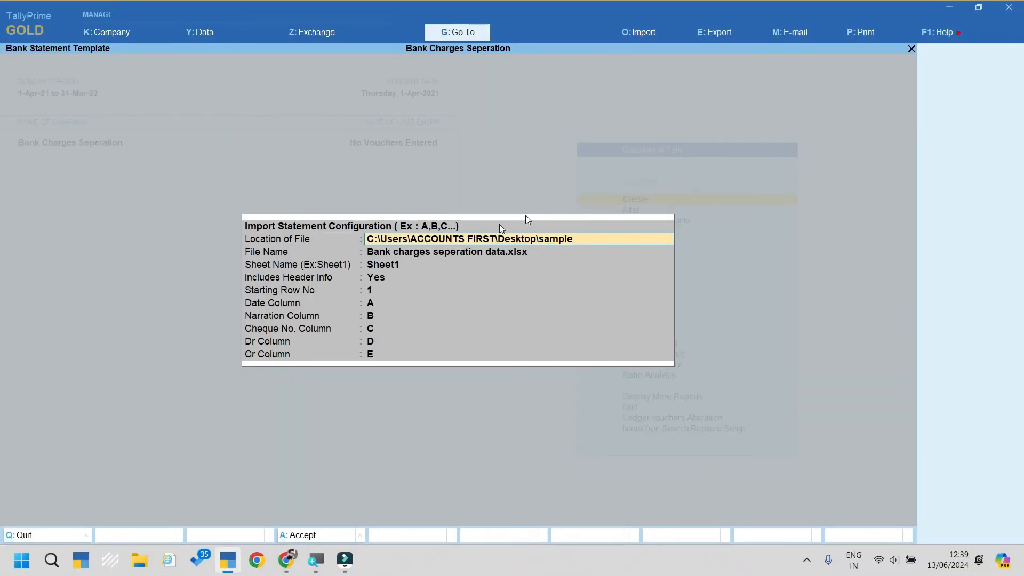
pyautogui.click(500, 256)
pyautogui.press('Return')
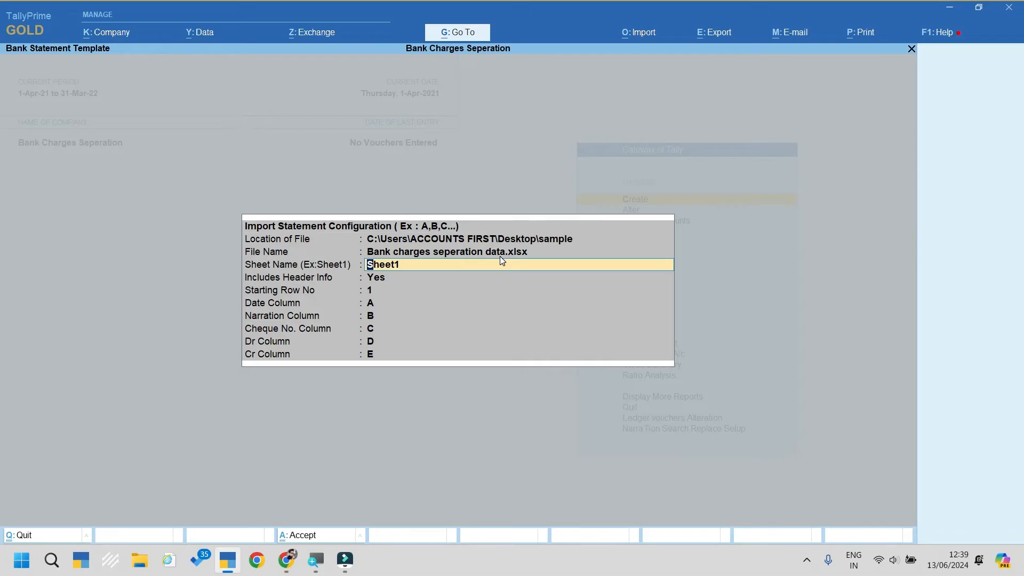
pyautogui.press('Return')
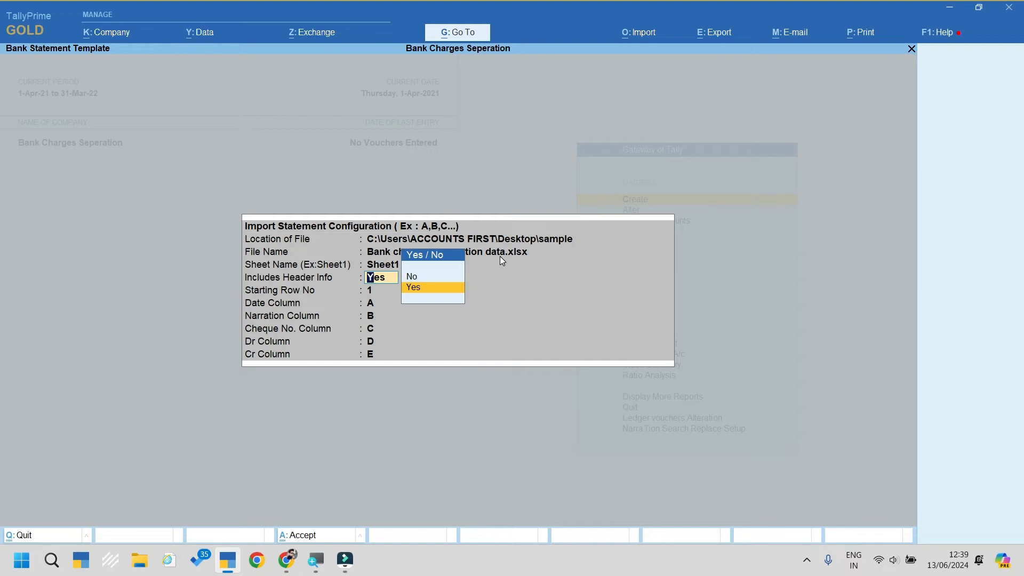
pyautogui.press('Return')
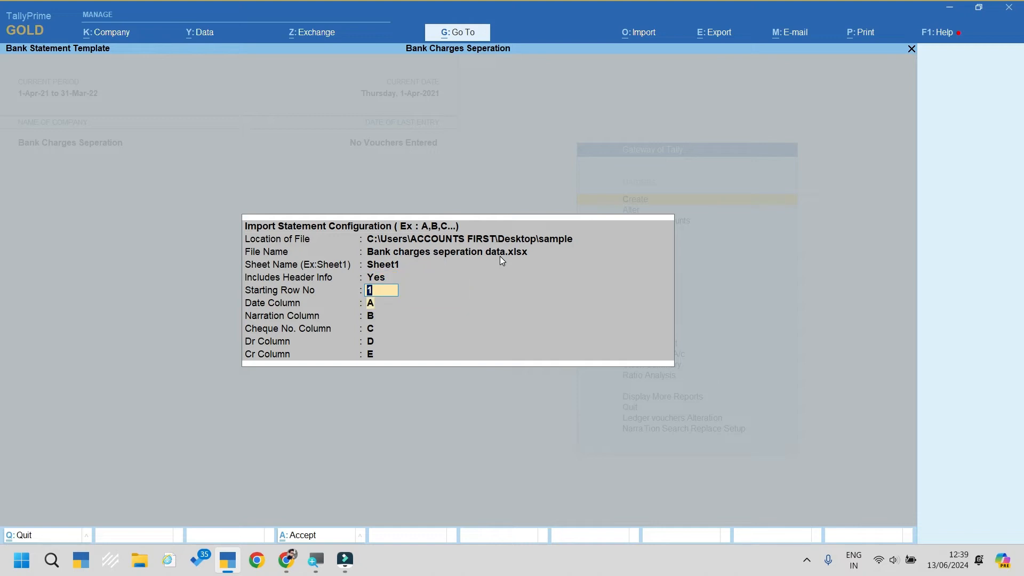
pyautogui.press('Return')
pyautogui.press('Return')
pyautogui.press('Return')
pyautogui.press('Return')
pyautogui.press('Return')
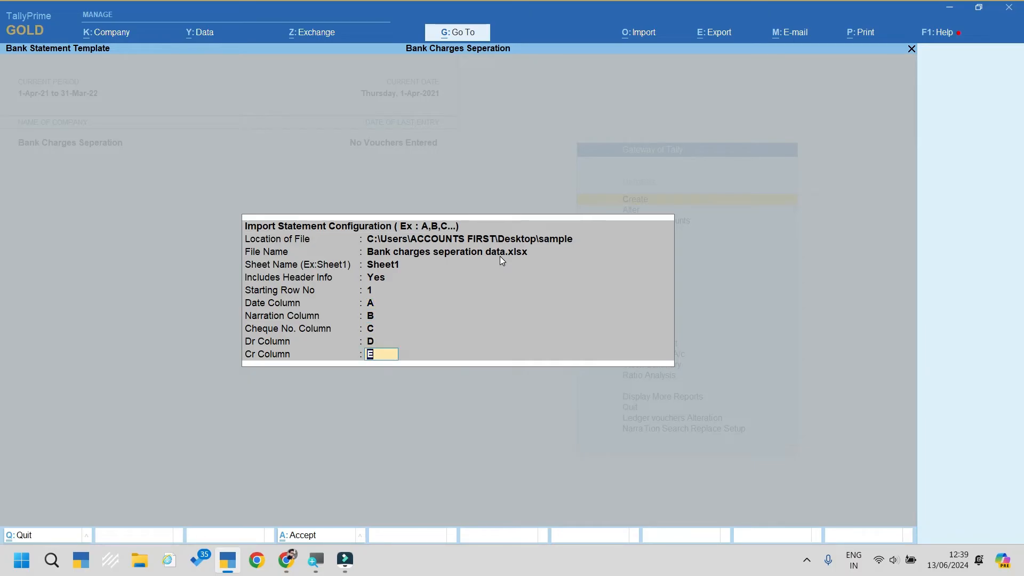
pyautogui.press('Return')
pyautogui.press('Return')
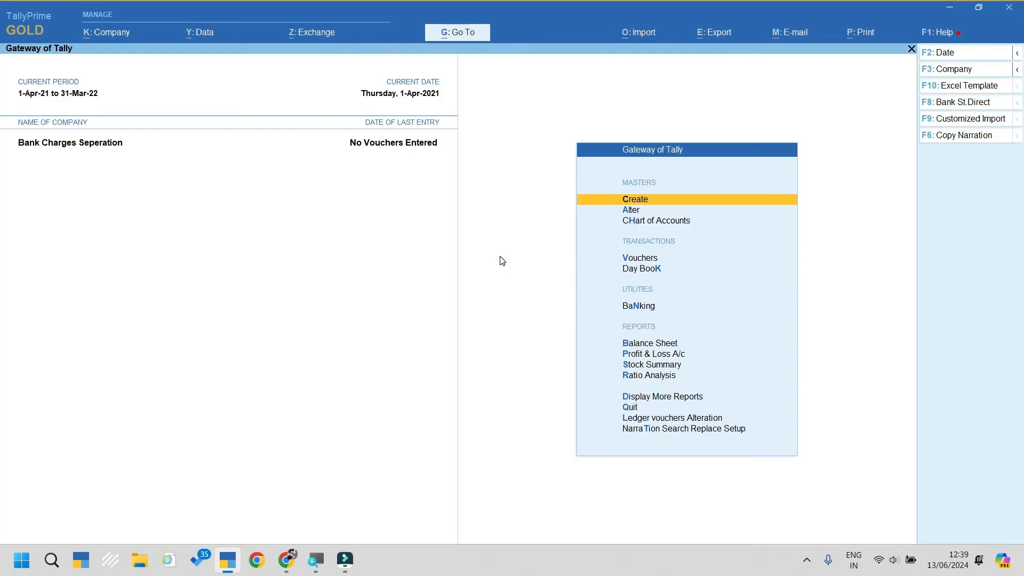
# Step: Run Customized Import of Bank charges seperation data.xlsx into Bank A/c and confirm Import Entries
pyautogui.click(950, 119)
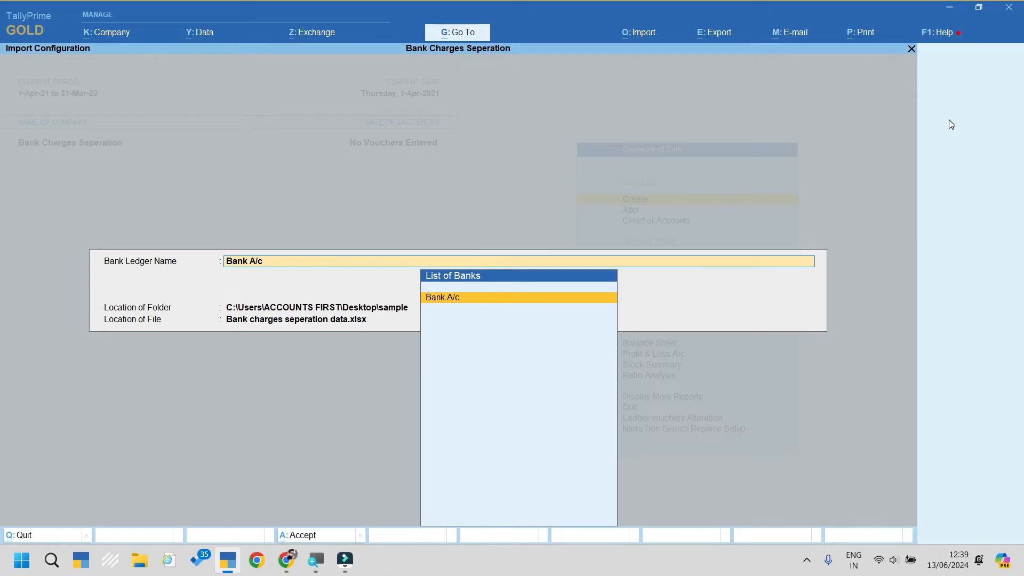
pyautogui.press('Return')
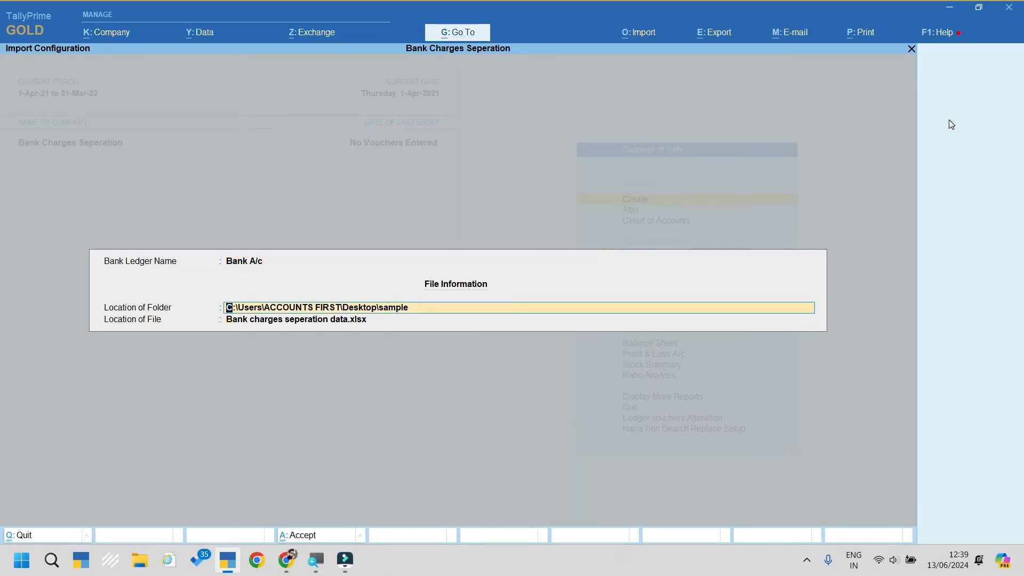
pyautogui.press('Return')
pyautogui.press('Return')
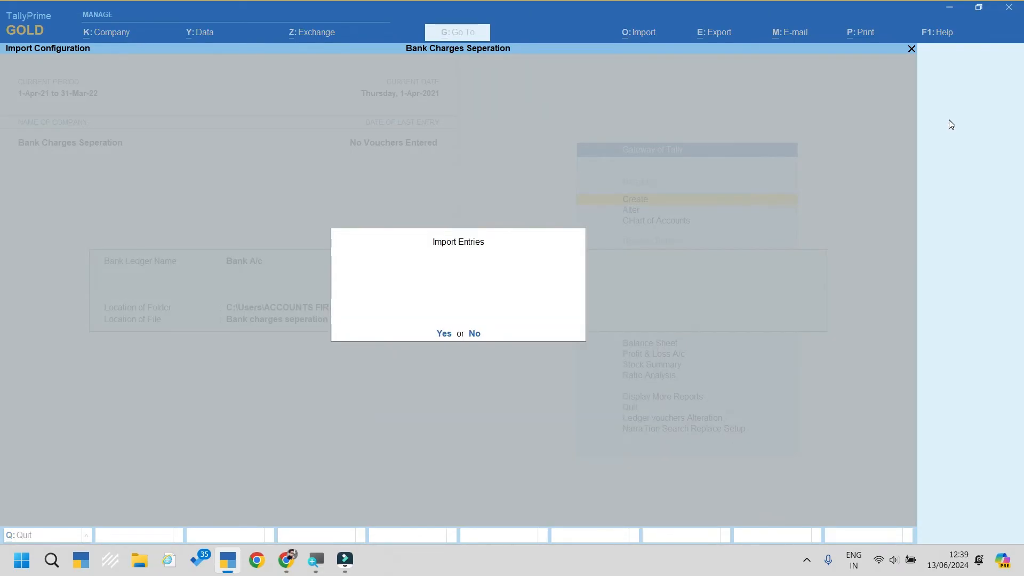
pyautogui.press('Return')
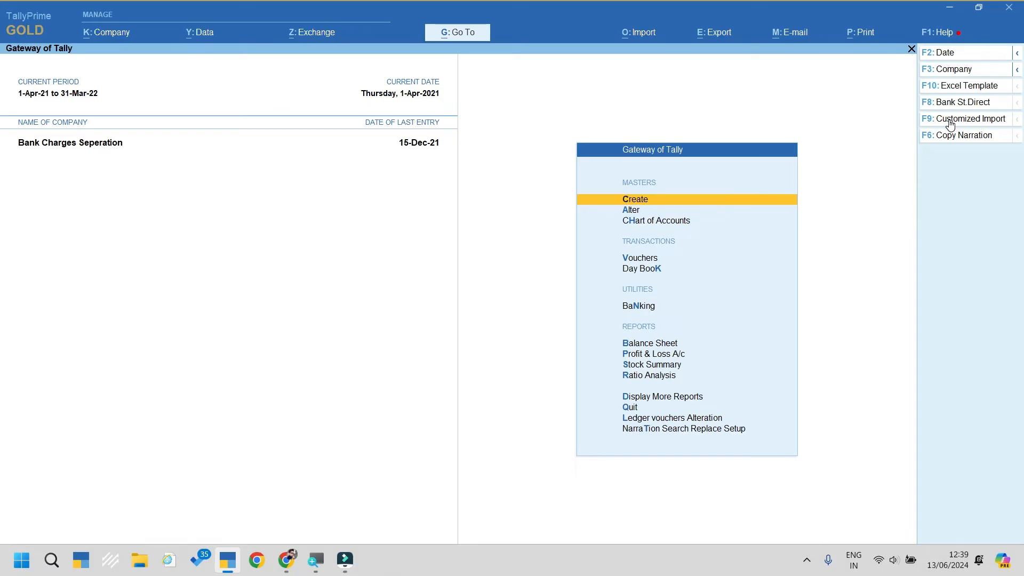
# Step: Replace Unknown Ledger with Creditor A/c on all its vouchers via Ledger vouchers Alteration
pyautogui.press('Up')
pyautogui.press('Up')
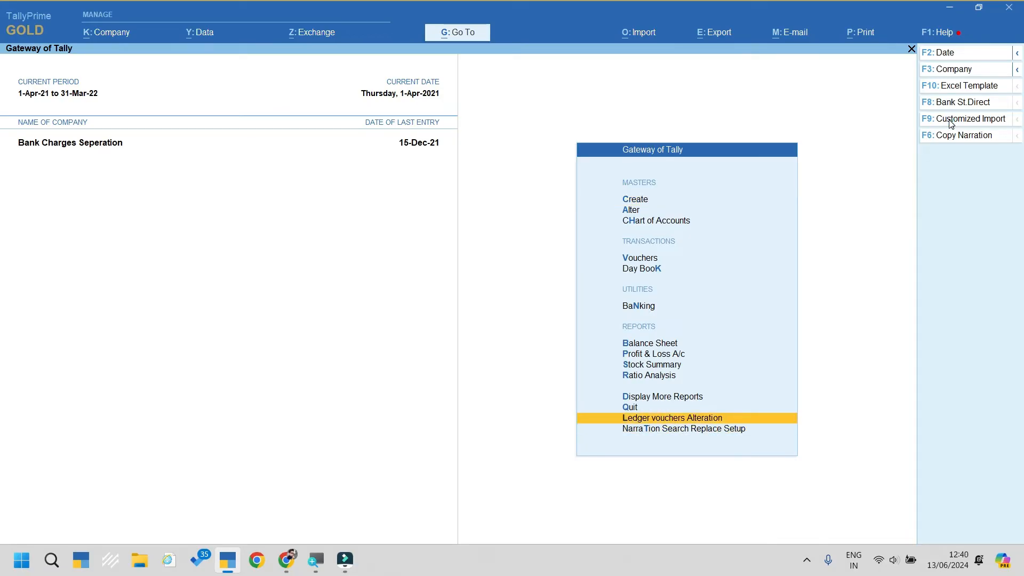
pyautogui.press('Return')
pyautogui.write('Un')
pyautogui.press('Return')
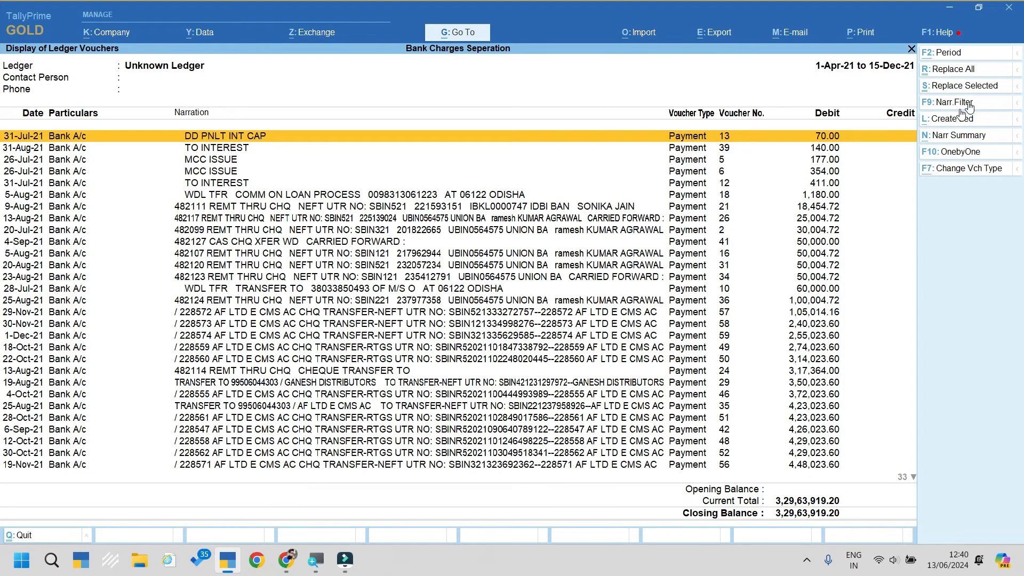
pyautogui.click(962, 71)
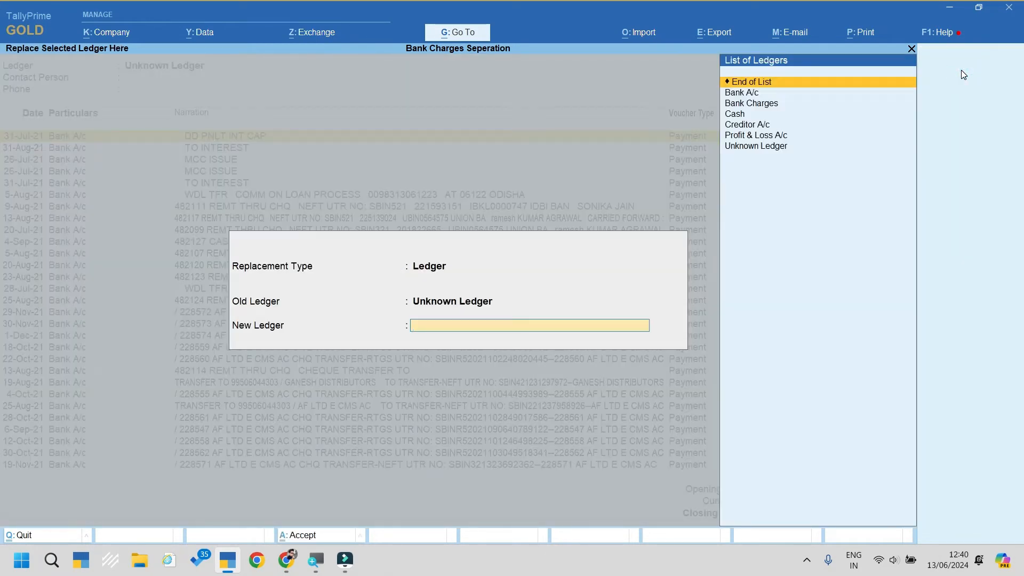
pyautogui.press('Down')
pyautogui.press('Down')
pyautogui.press('Down')
pyautogui.press('Down')
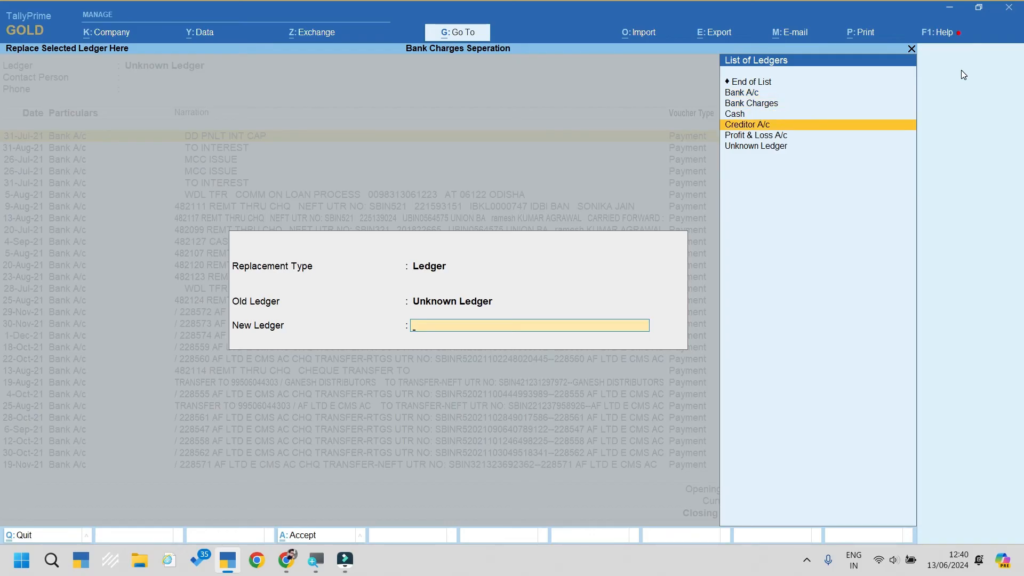
pyautogui.press('Return')
pyautogui.press('Return')
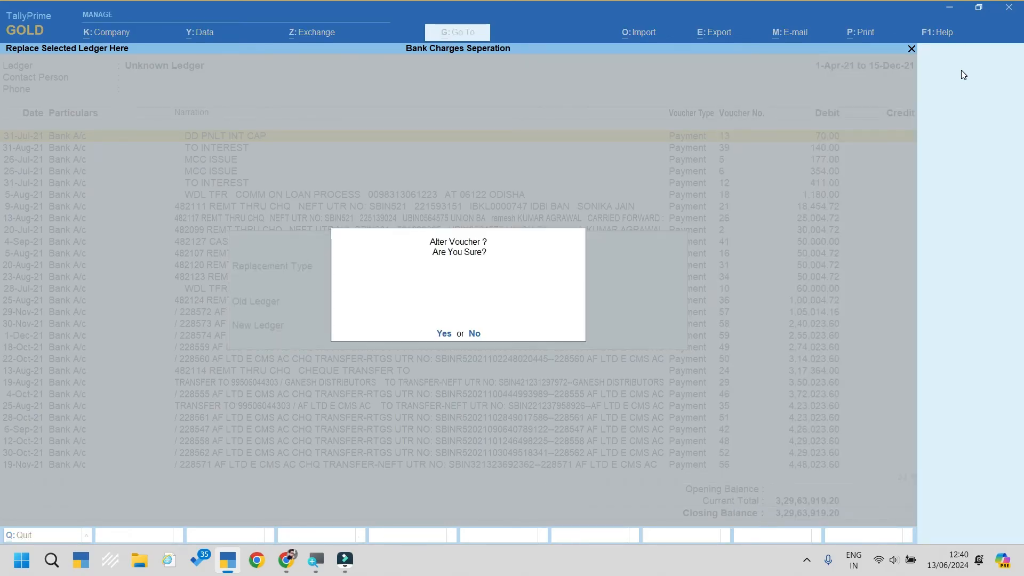
pyautogui.press('Return')
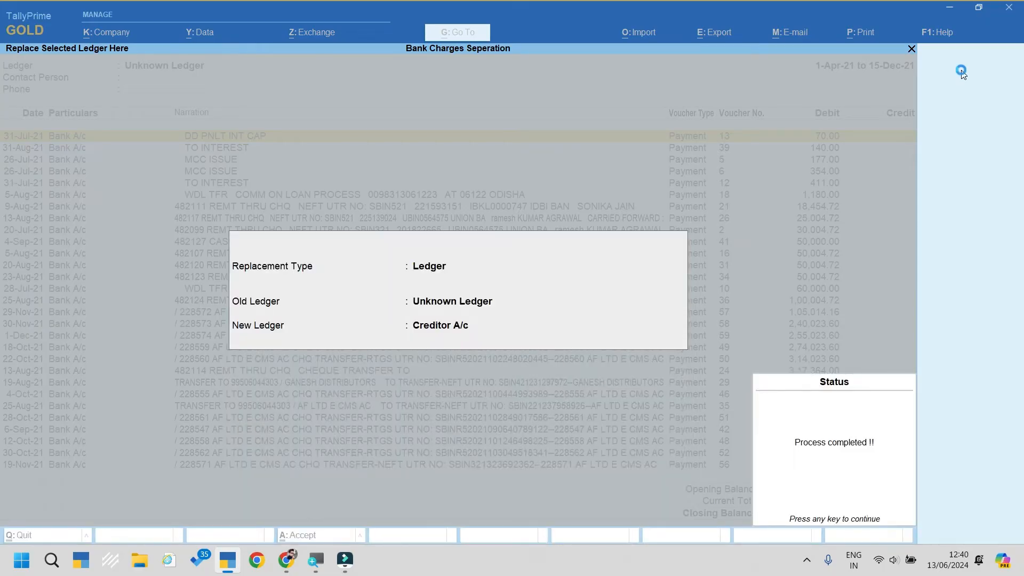
pyautogui.press('Return')
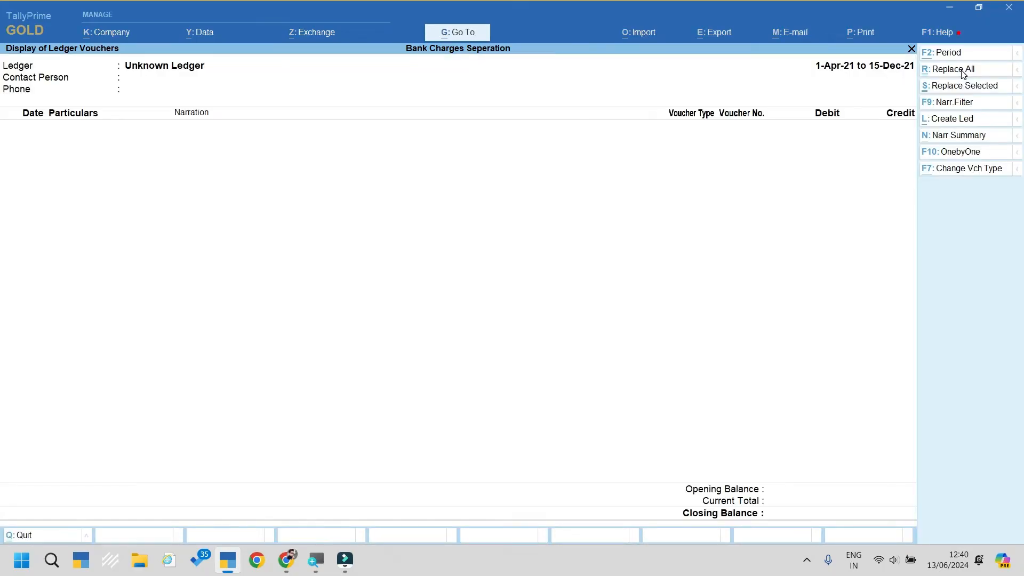
pyautogui.press('Escape')
pyautogui.press('Escape')
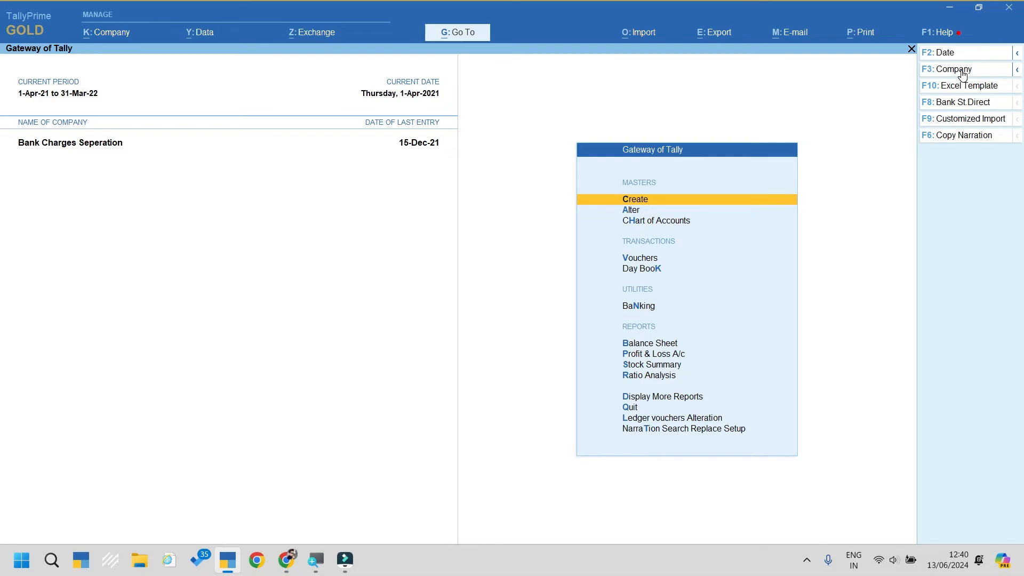
# Step: Open the Creditor A/c ledger vouchers report from Account Books
pyautogui.press('Up')
pyautogui.press('Up')
pyautogui.press('Up')
pyautogui.press('Up')
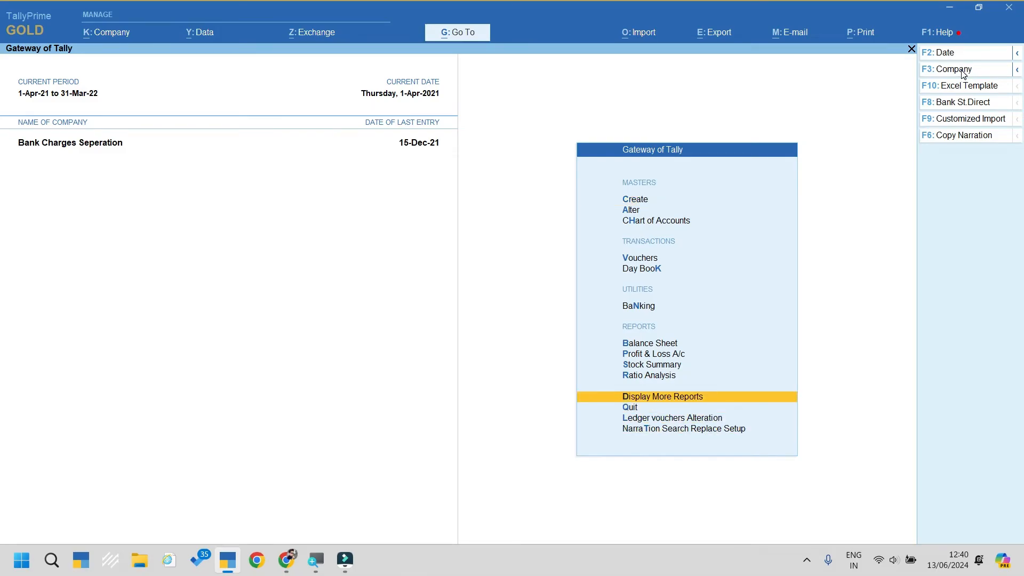
pyautogui.press('Return')
pyautogui.press('Down')
pyautogui.press('Down')
pyautogui.press('Down')
pyautogui.press('Down')
pyautogui.press('Return')
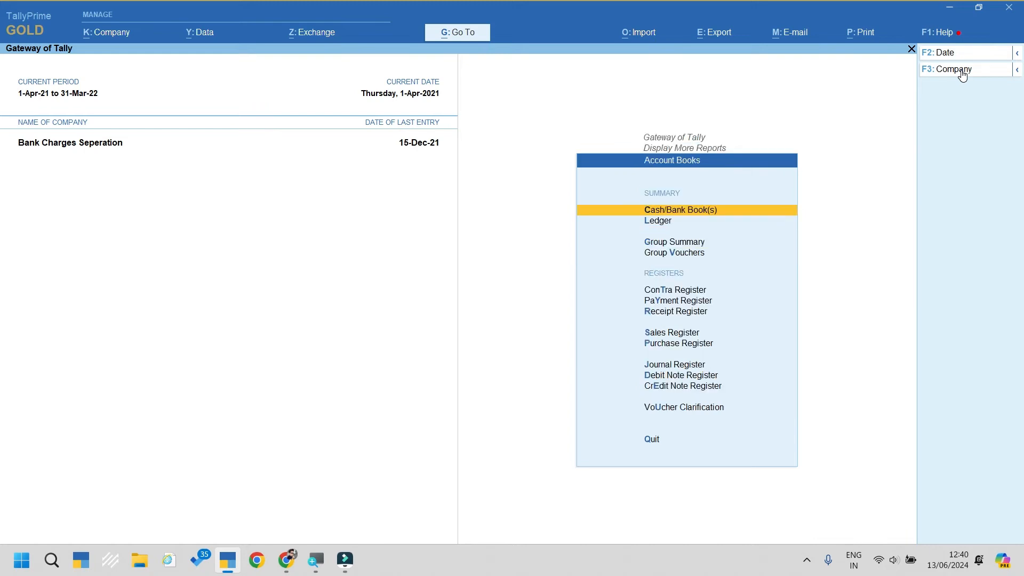
pyautogui.press('Down')
pyautogui.press('Return')
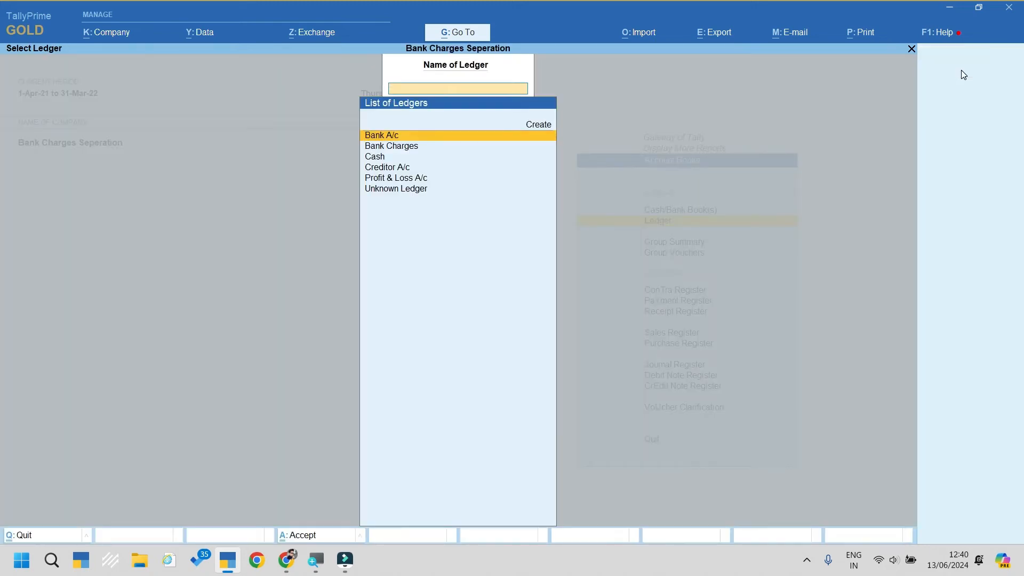
pyautogui.press('Down')
pyautogui.press('Down')
pyautogui.press('Down')
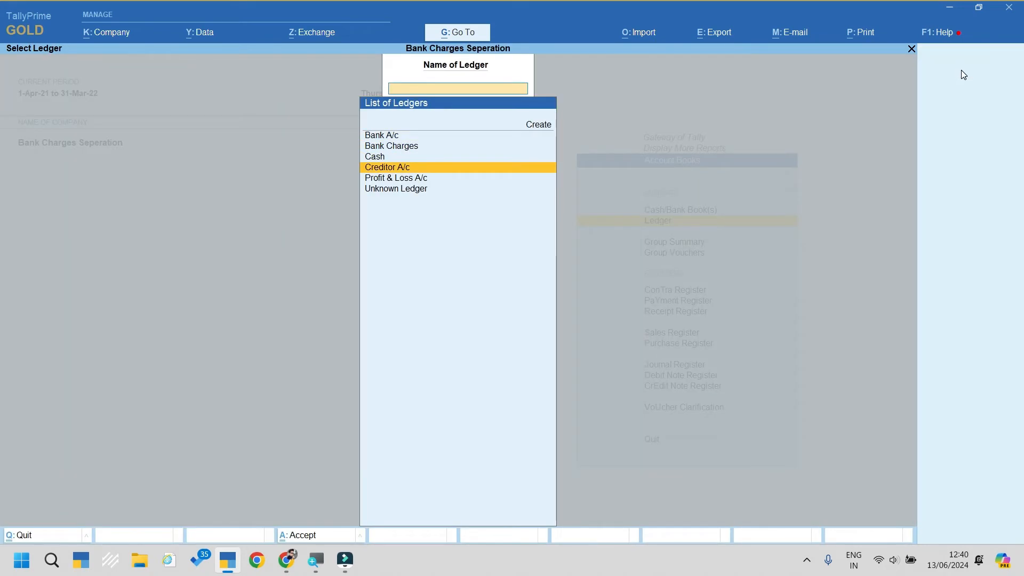
pyautogui.press('Return')
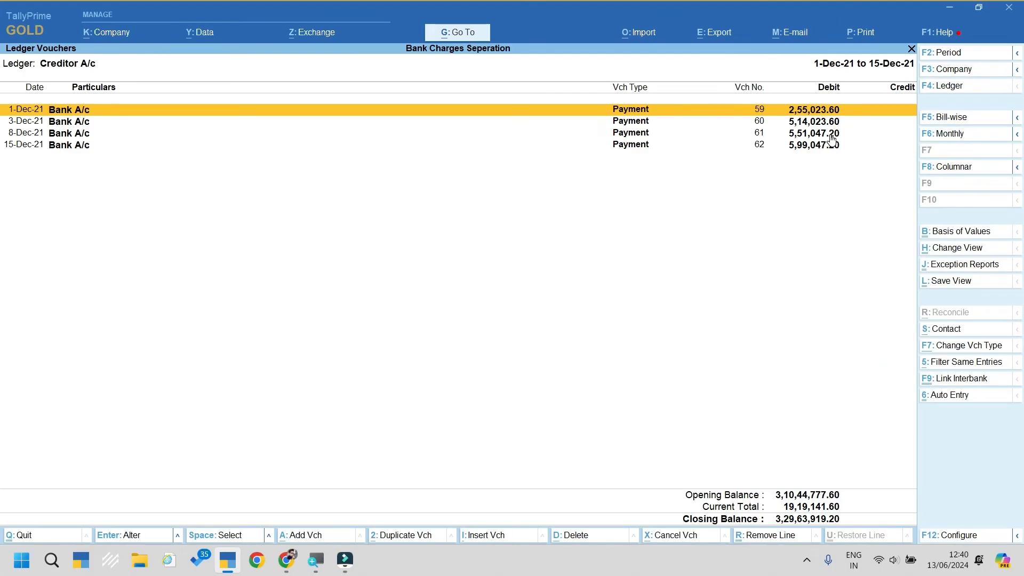
# Step: Alter payment voucher 59 to 2,55,000 On Account plus 23.60 Bank Charges, and save it
pyautogui.press('Return')
pyautogui.press('Return')
pyautogui.press('Return')
pyautogui.press('Return')
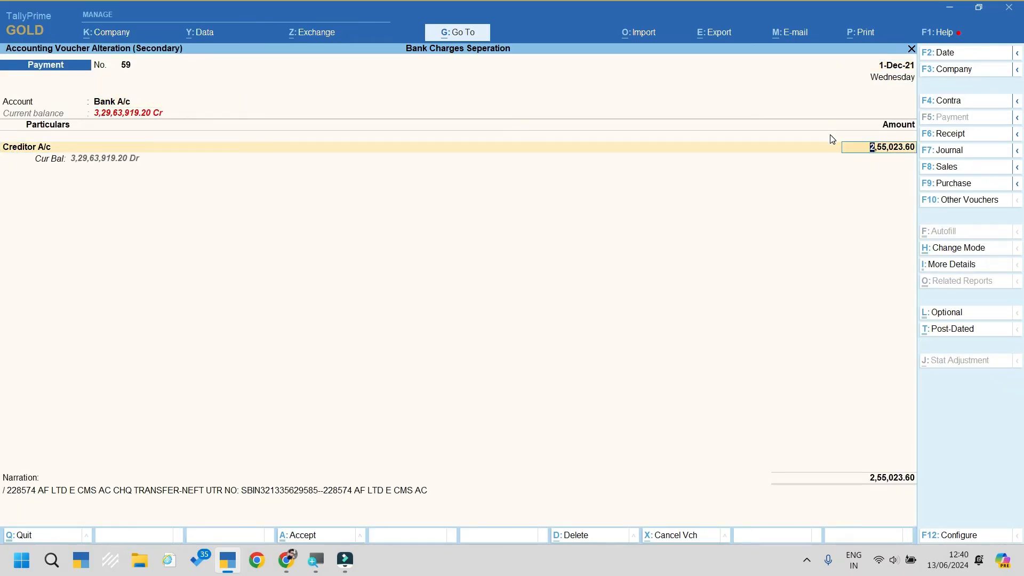
pyautogui.write('255000')
pyautogui.press('Return')
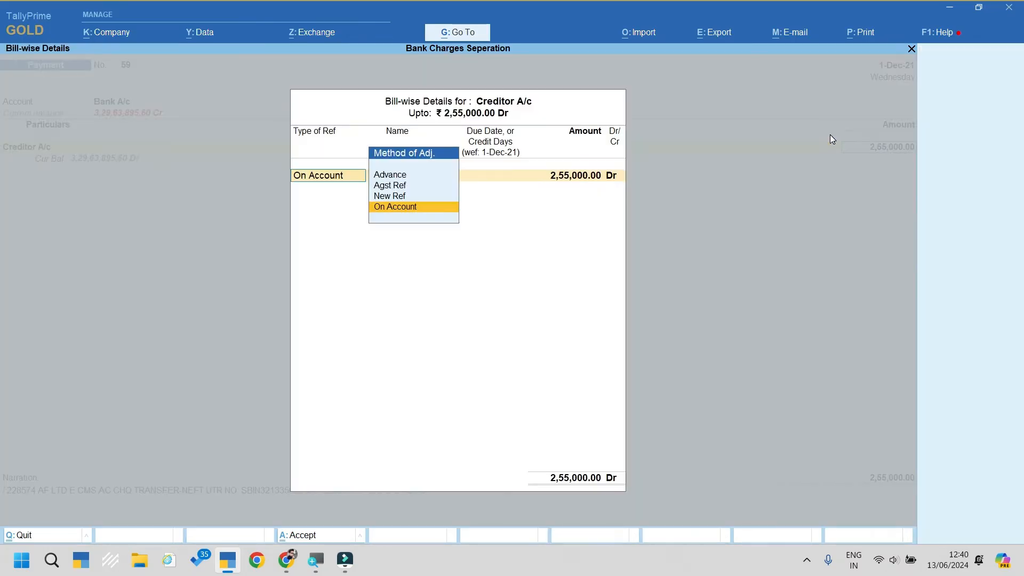
pyautogui.press('Return')
pyautogui.press('Return')
pyautogui.press('Return')
pyautogui.write('Bank')
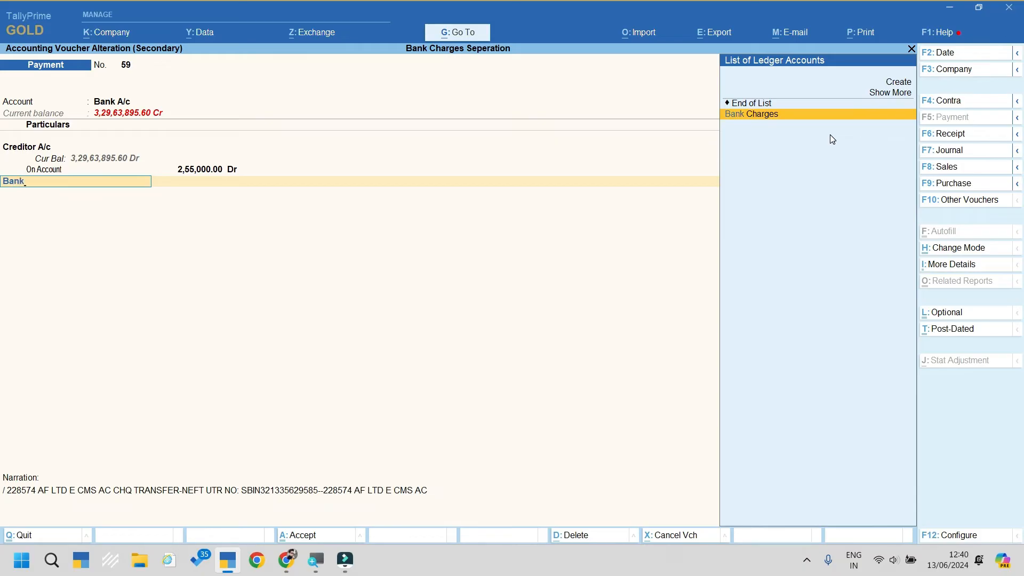
pyautogui.press('Return')
pyautogui.write('23.6')
pyautogui.press('Return')
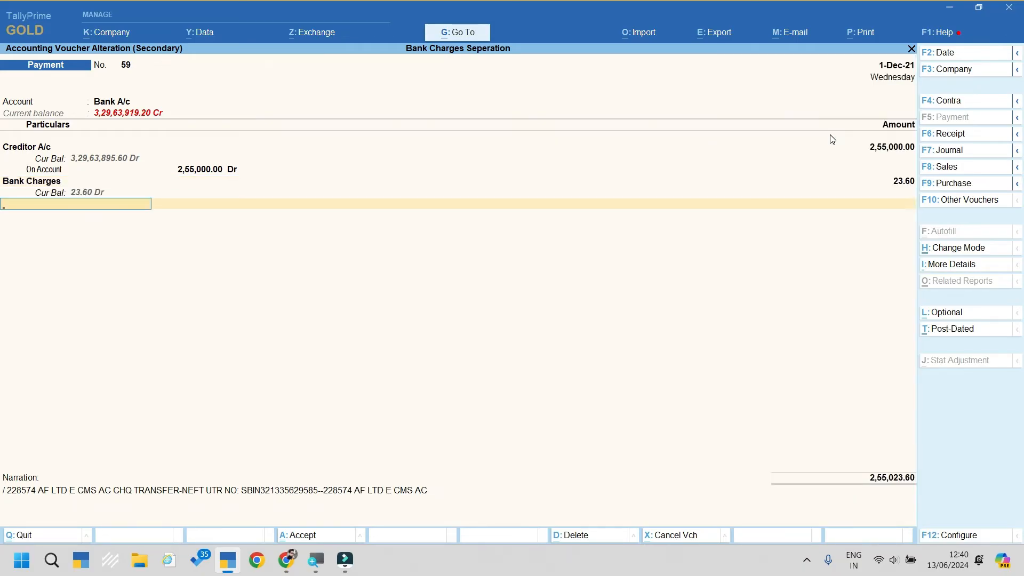
pyautogui.hotkey('ctrl', 'a')
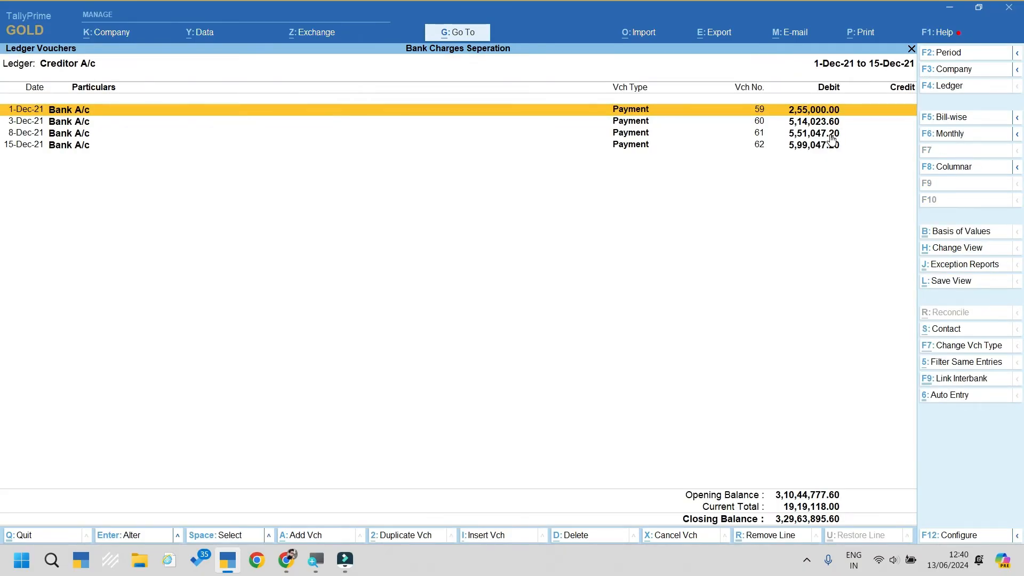
pyautogui.hotkey('shift', 'Return')
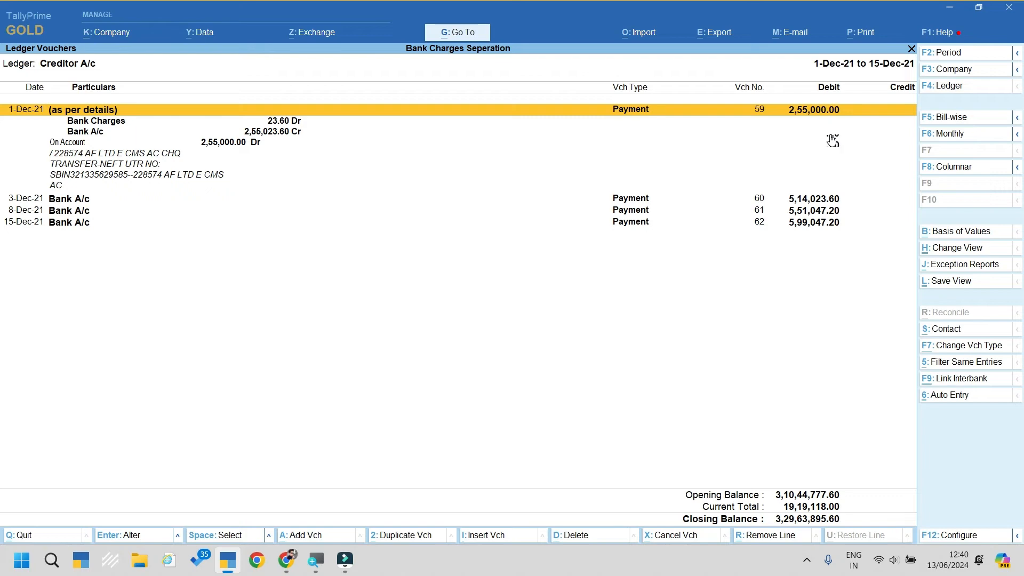
pyautogui.hotkey('shift', 'Return')
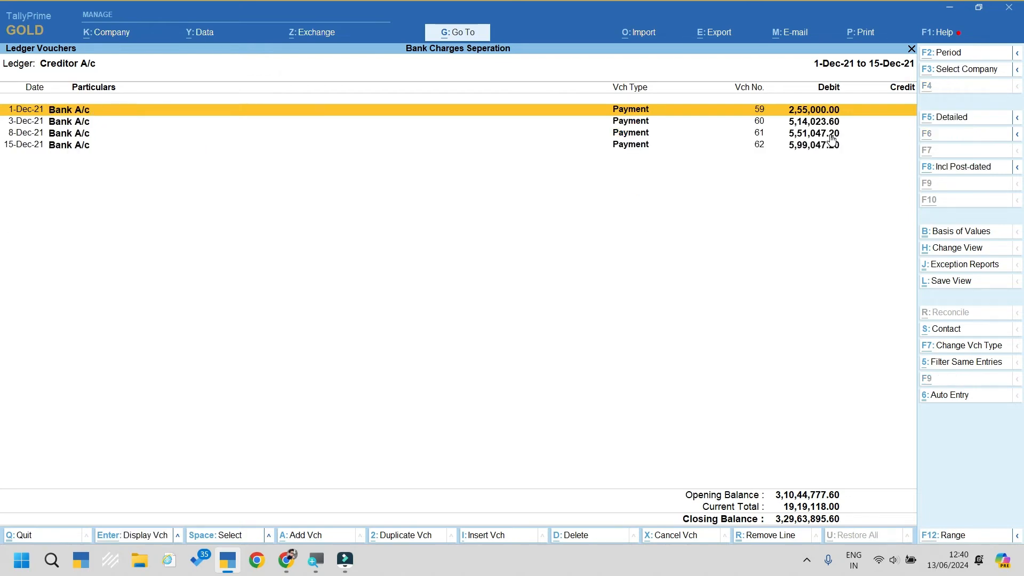
# Step: Widen the report period to 1-Apr-21 through 15-Dec-21
pyautogui.hotkey('alt', 'F2')
pyautogui.press('space')
pyautogui.press('Return')
pyautogui.press('space')
pyautogui.press('Return')
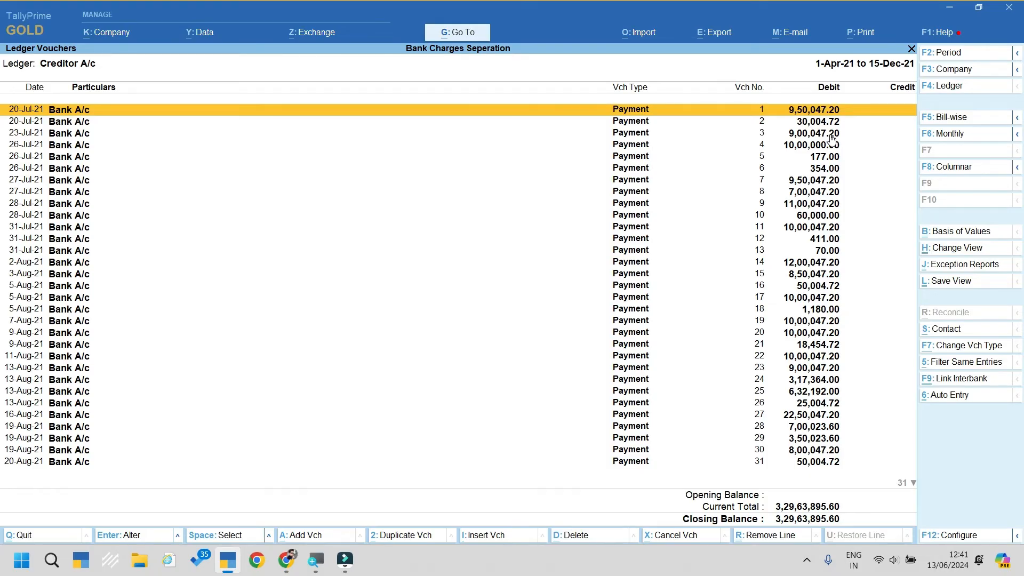
# Step: Mark every Creditor A/c payment ending in 047.20, from voucher 1 through voucher 62
pyautogui.press('space')
pyautogui.click(831, 135)
pyautogui.press('space')
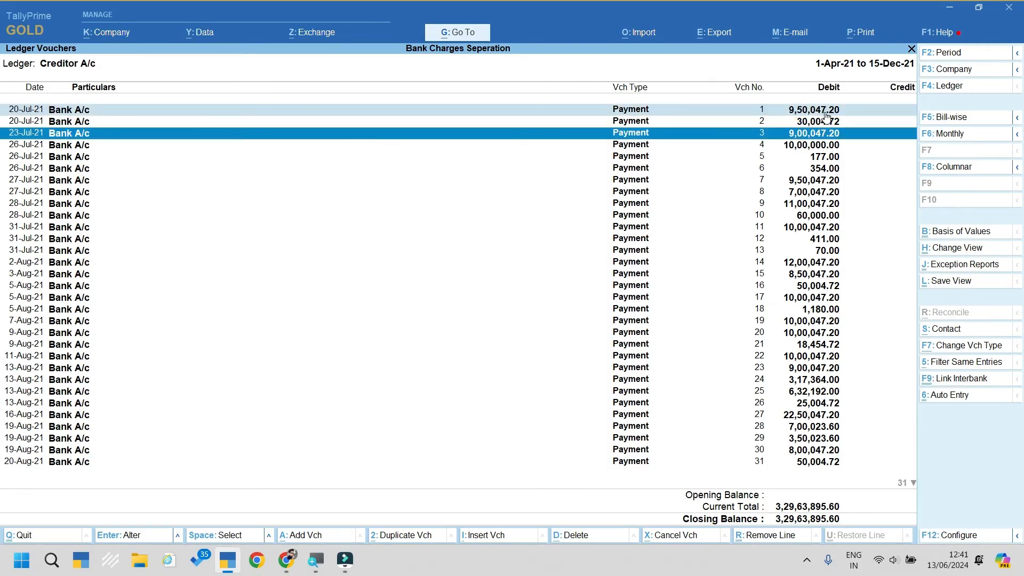
pyautogui.press('Down')
pyautogui.press('Down')
pyautogui.press('Down')
pyautogui.press('Down')
pyautogui.press('space')
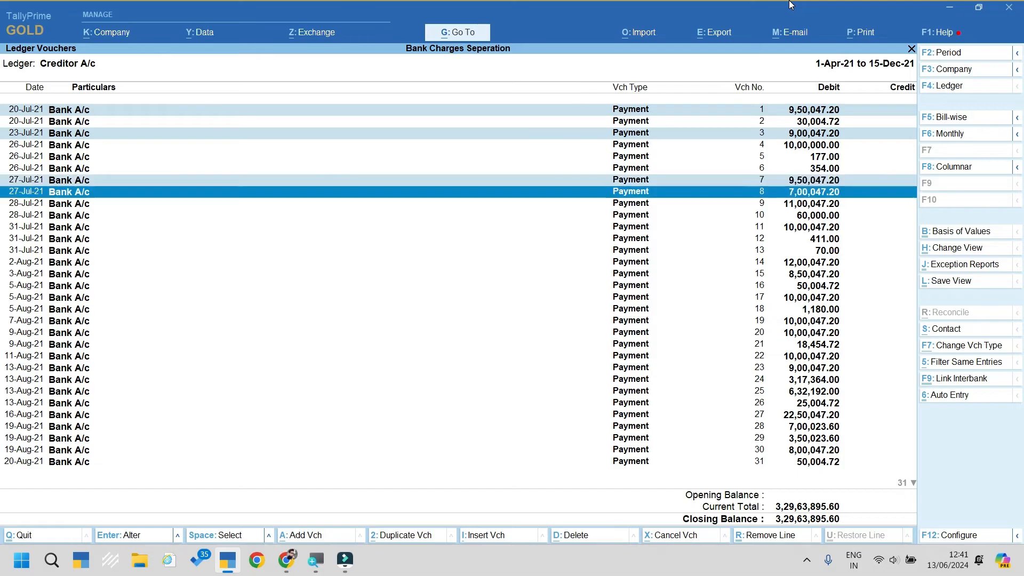
pyautogui.press('space')
pyautogui.press('space')
pyautogui.press('Down')
pyautogui.press('space')
pyautogui.press('Down')
pyautogui.press('Down')
pyautogui.press('space')
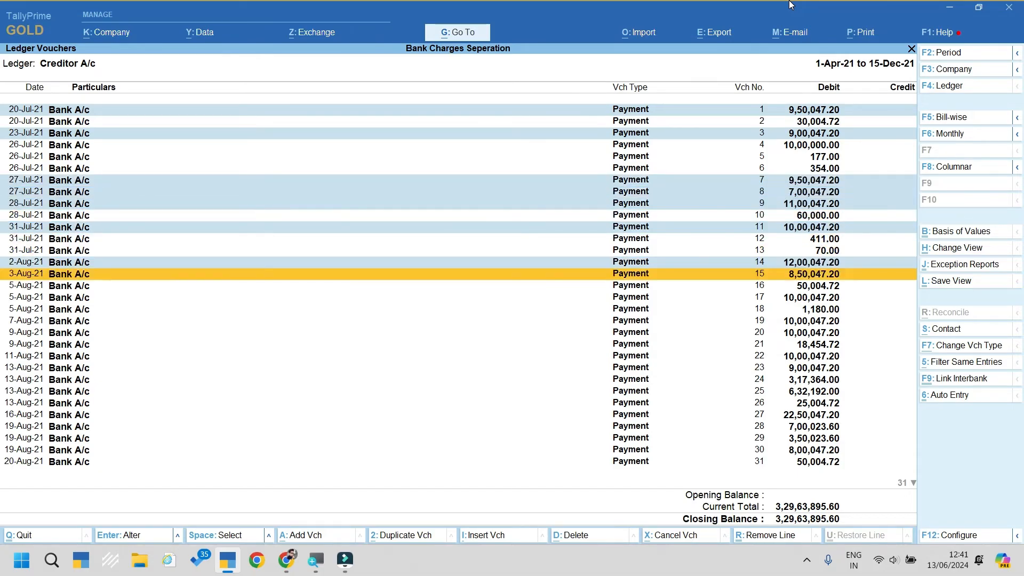
pyautogui.press('space')
pyautogui.press('Down')
pyautogui.press('space')
pyautogui.press('Down')
pyautogui.press('space')
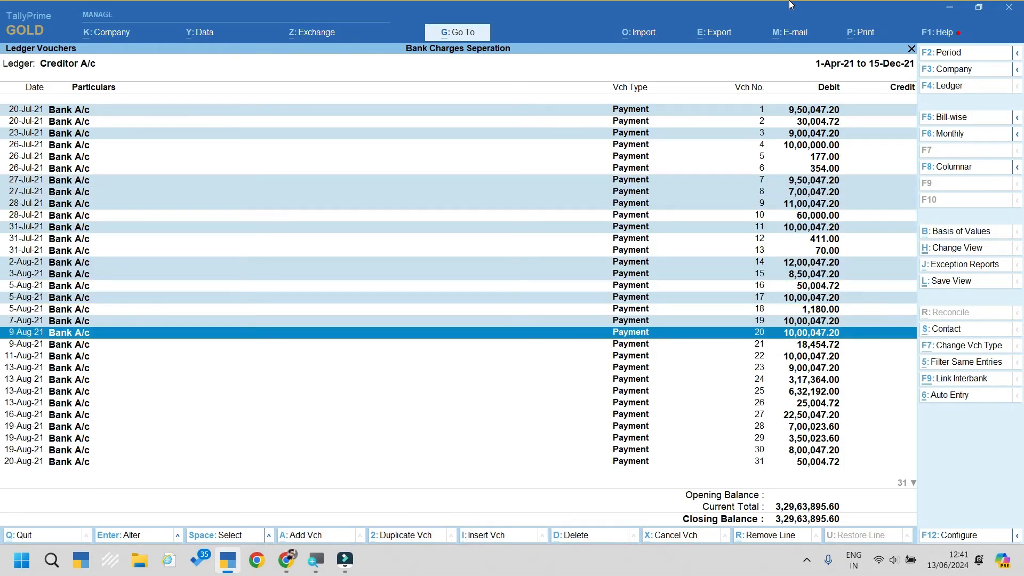
pyautogui.press('space')
pyautogui.press('Down')
pyautogui.press('space')
pyautogui.press('space')
pyautogui.press('Down')
pyautogui.press('Down')
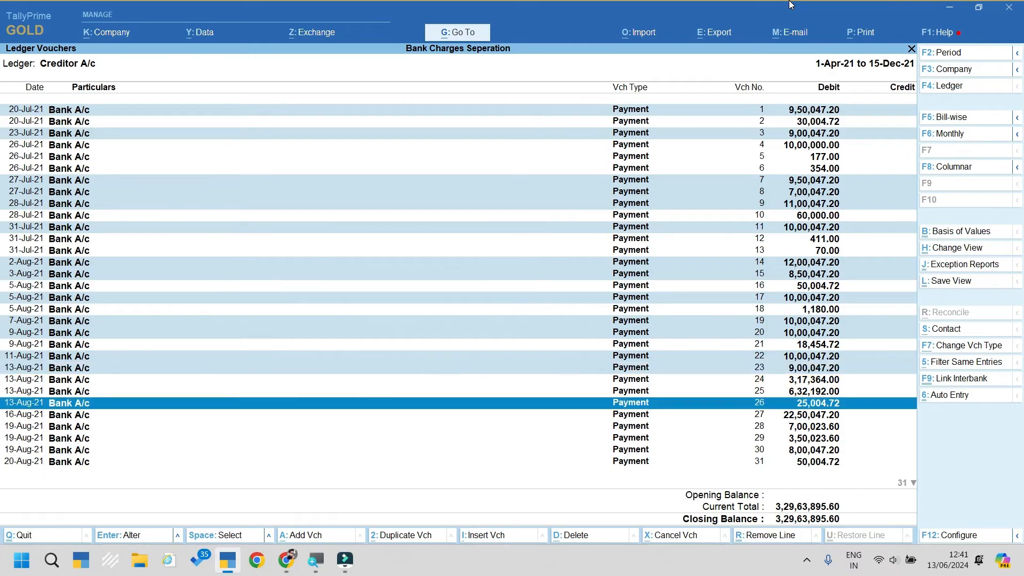
pyautogui.press('Down')
pyautogui.press('space')
pyautogui.press('Down')
pyautogui.press('Down')
pyautogui.press('space')
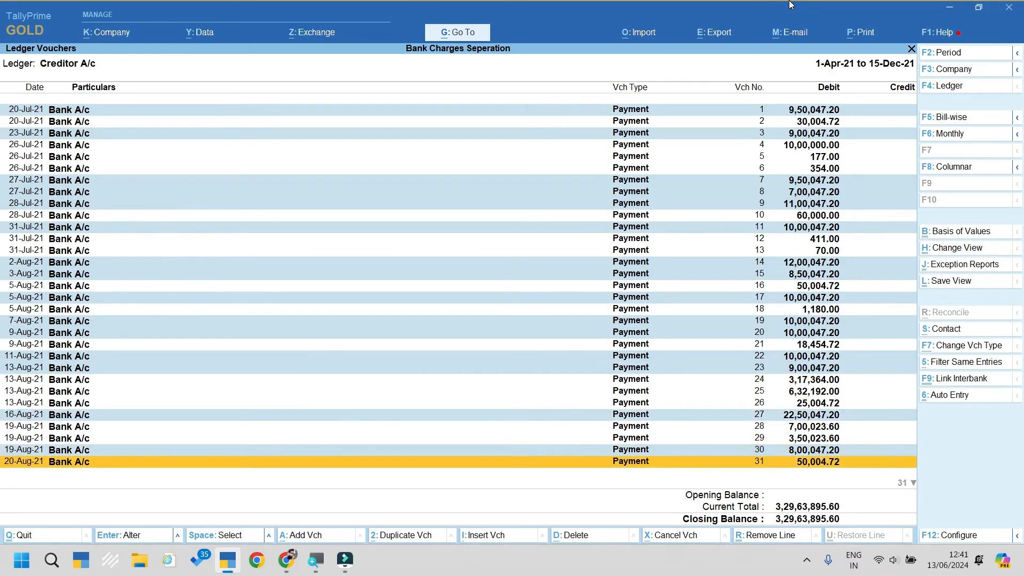
pyautogui.press('Down')
pyautogui.press('Down')
pyautogui.press('Down')
pyautogui.press('Down')
pyautogui.press('Down')
pyautogui.press('Down')
pyautogui.press('Down')
pyautogui.press('Down')
pyautogui.press('Down')
pyautogui.press('Down')
pyautogui.press('Down')
pyautogui.press('Down')
pyautogui.press('Down')
pyautogui.press('Down')
pyautogui.press('Down')
pyautogui.press('Down')
pyautogui.press('Down')
pyautogui.press('Down')
pyautogui.press('Down')
pyautogui.press('Down')
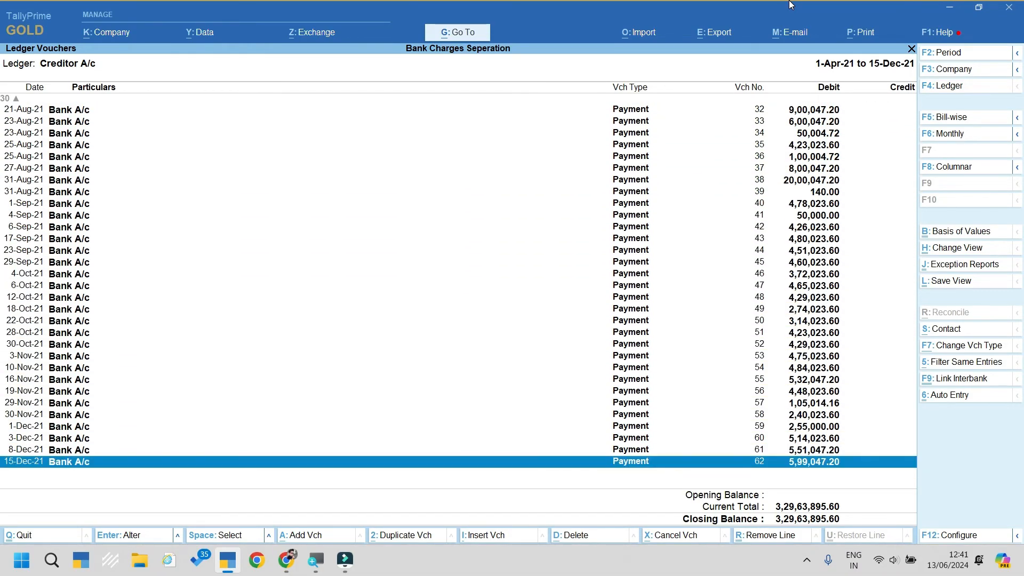
pyautogui.press('space')
pyautogui.press('Up')
pyautogui.press('space')
pyautogui.press('Up')
pyautogui.press('Up')
pyautogui.press('Up')
pyautogui.press('Up')
pyautogui.press('Up')
pyautogui.press('Up')
pyautogui.press('space')
pyautogui.press('Up')
pyautogui.press('Up')
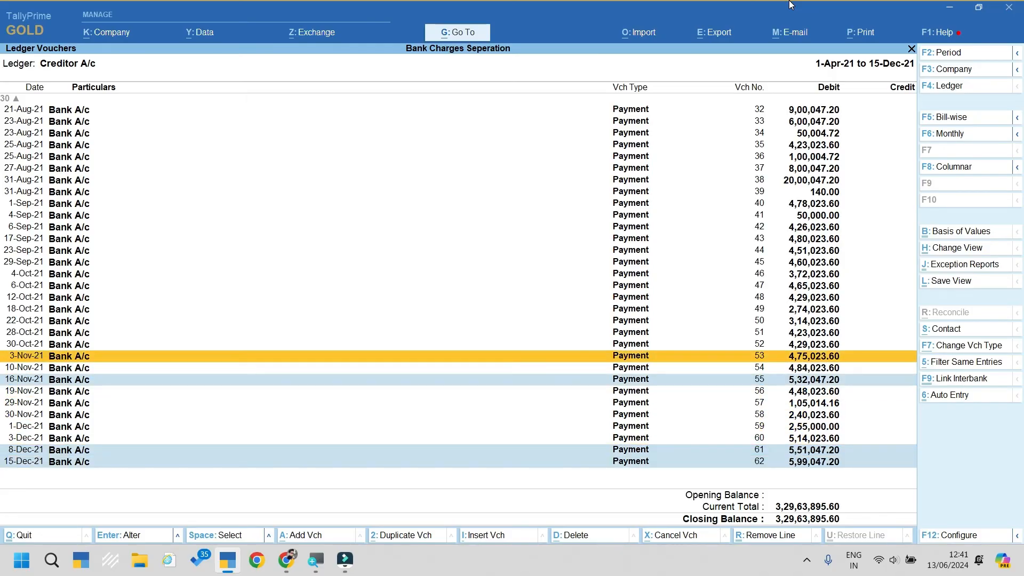
pyautogui.press('Up')
pyautogui.press('Up')
pyautogui.press('Up')
pyautogui.press('Up')
pyautogui.press('Up')
pyautogui.press('Up')
pyautogui.press('Up')
pyautogui.press('Up')
pyautogui.press('Up')
pyautogui.press('Up')
pyautogui.press('Up')
pyautogui.press('Up')
pyautogui.press('Up')
pyautogui.press('Up')
pyautogui.press('Up')
pyautogui.press('Up')
pyautogui.press('space')
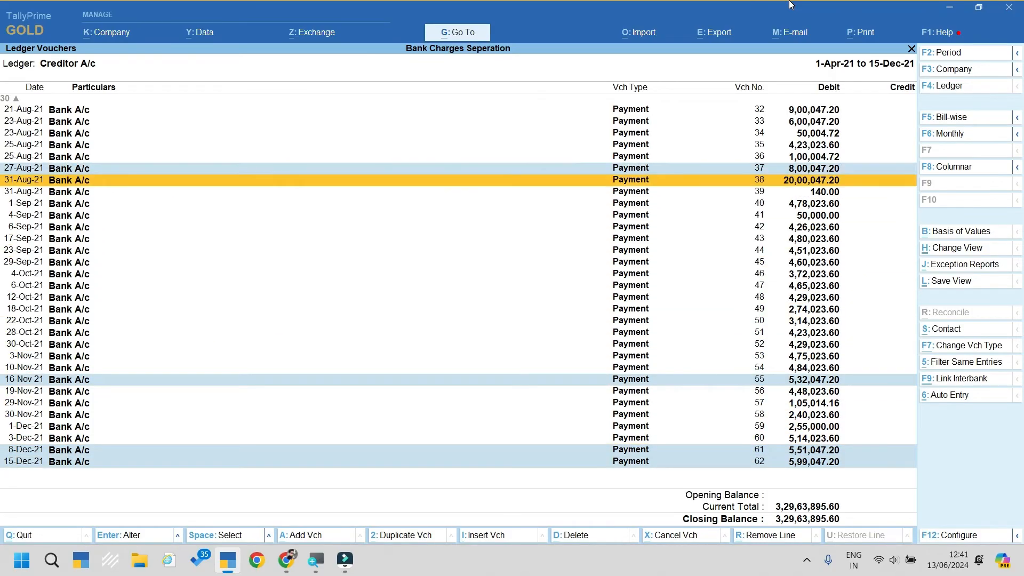
pyautogui.press('space')
pyautogui.press('Up')
pyautogui.press('Up')
pyautogui.press('Up')
pyautogui.press('Up')
pyautogui.press('Up')
pyautogui.press('space')
pyautogui.press('Up')
pyautogui.press('space')
pyautogui.press('Up')
pyautogui.press('Up')
pyautogui.press('space')
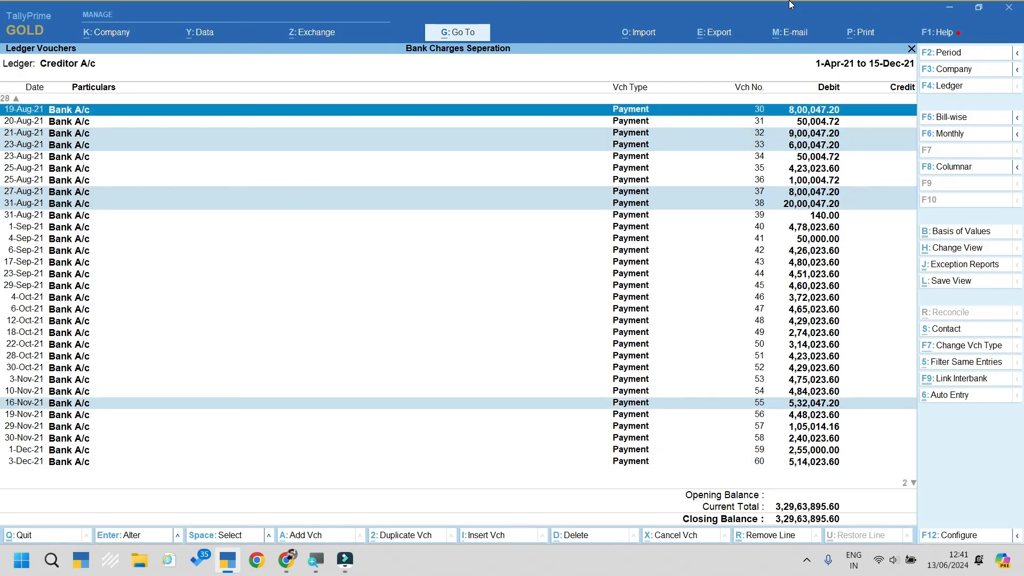
pyautogui.press('Up')
pyautogui.press('Up')
pyautogui.press('Up')
pyautogui.press('Up')
pyautogui.press('Up')
pyautogui.press('Up')
pyautogui.press('Up')
pyautogui.press('Up')
pyautogui.press('Up')
pyautogui.press('Up')
pyautogui.press('Up')
pyautogui.press('Up')
pyautogui.press('Up')
pyautogui.press('Up')
pyautogui.press('Up')
pyautogui.press('Up')
pyautogui.press('Up')
pyautogui.press('Up')
pyautogui.press('Up')
pyautogui.press('Up')
pyautogui.press('Up')
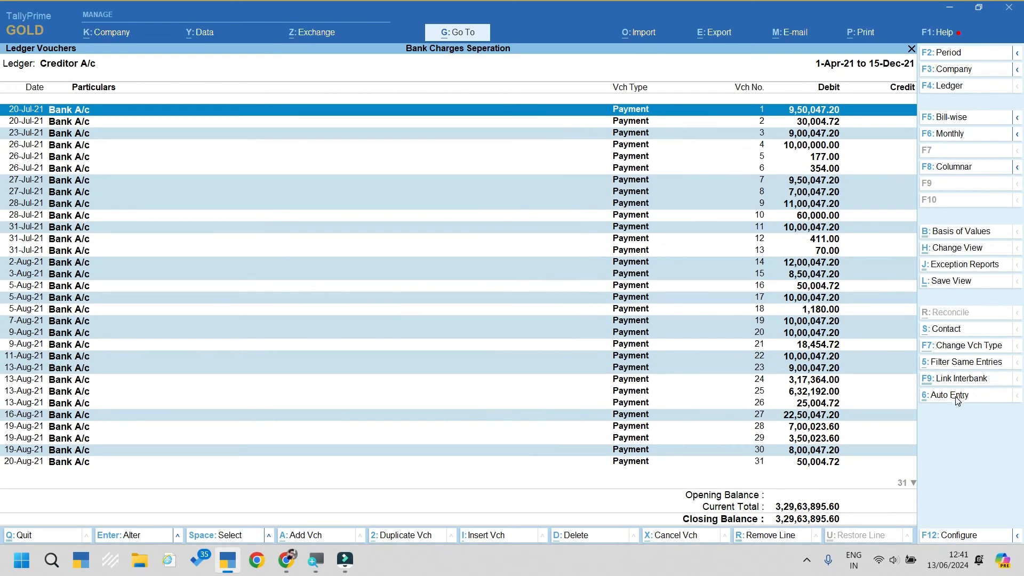
# Step: Run Auto Entry to separate 47.20 into the Bank Charges ledger on the marked payments
pyautogui.click(954, 397)
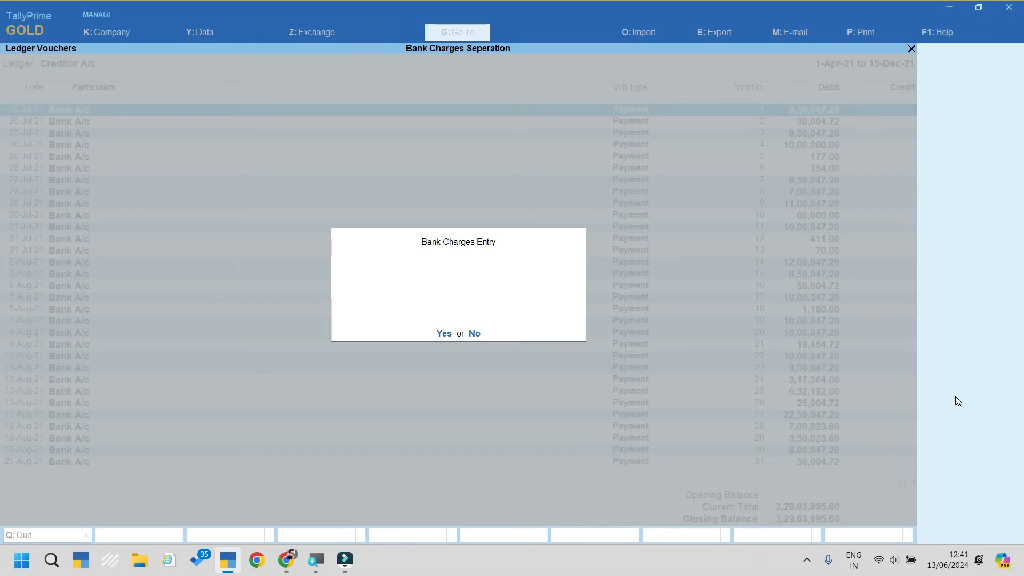
pyautogui.press('y')
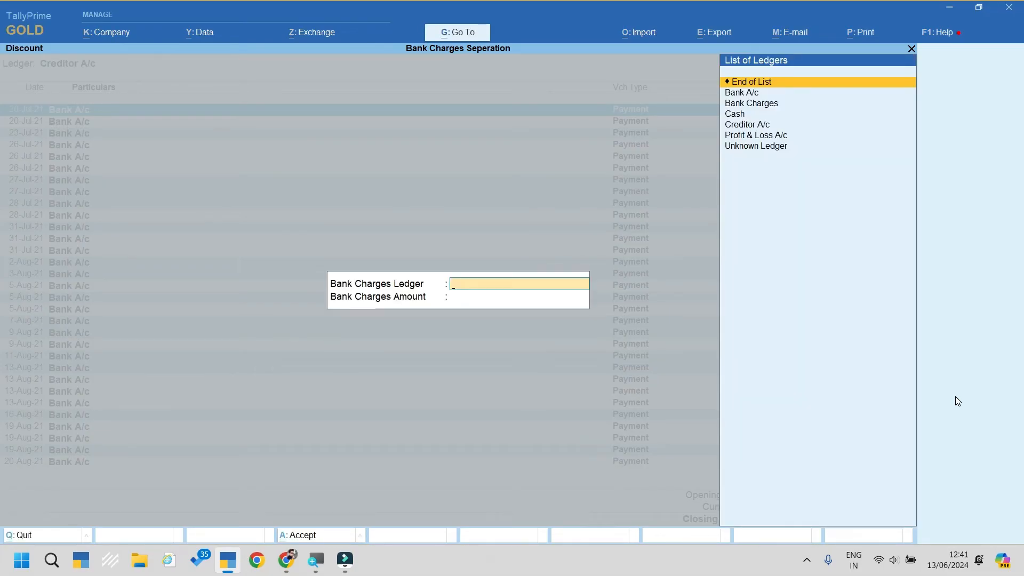
pyautogui.hotkey('alt', 'c')
pyautogui.press('Escape')
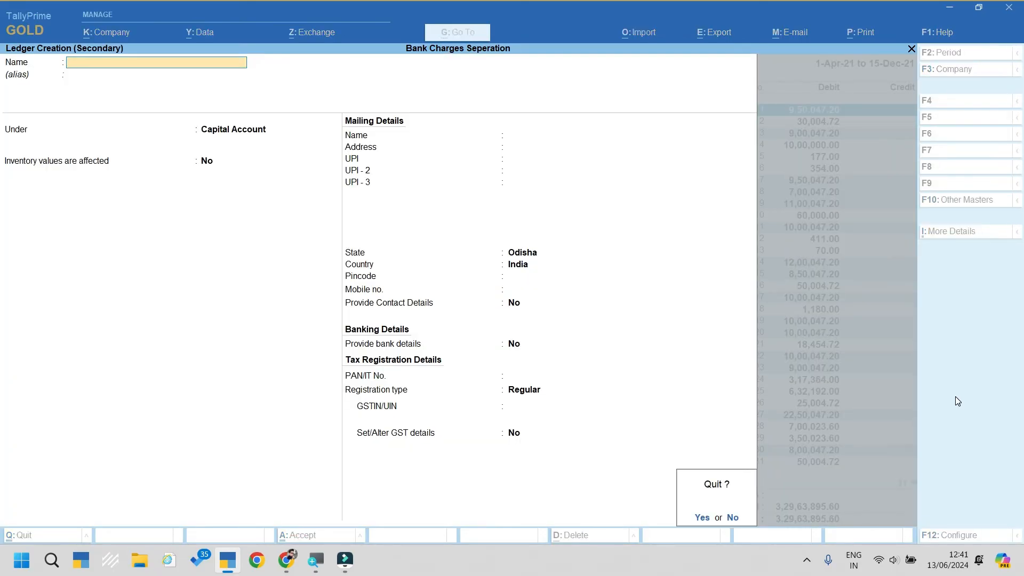
pyautogui.press('y')
pyautogui.press('Down')
pyautogui.press('Down')
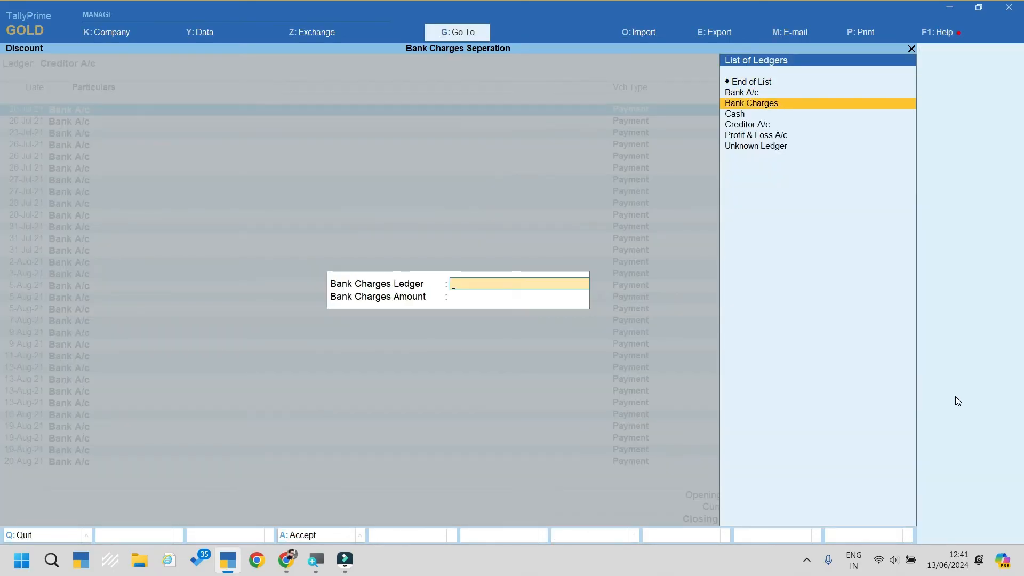
pyautogui.press('Return')
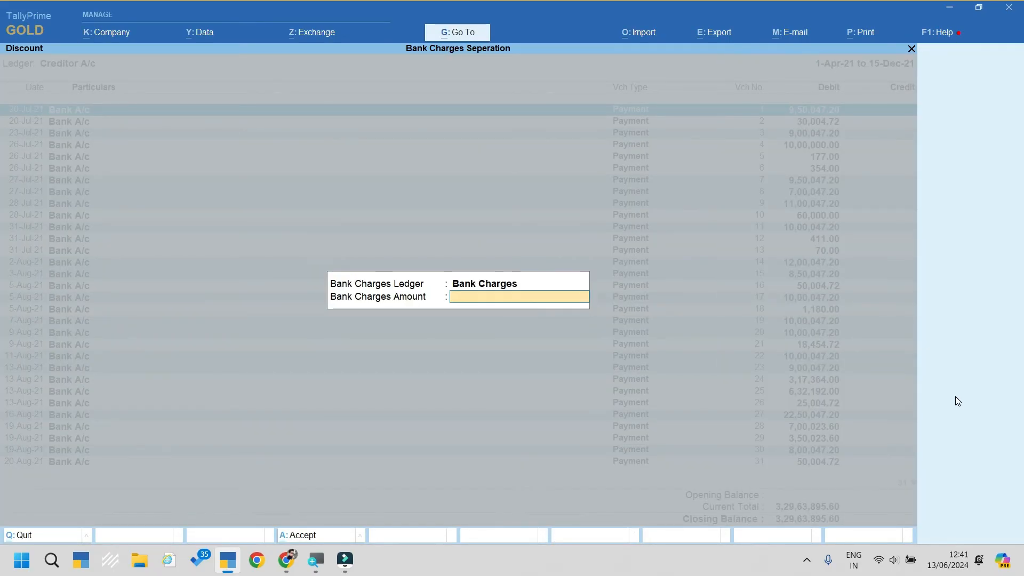
pyautogui.write('47.20')
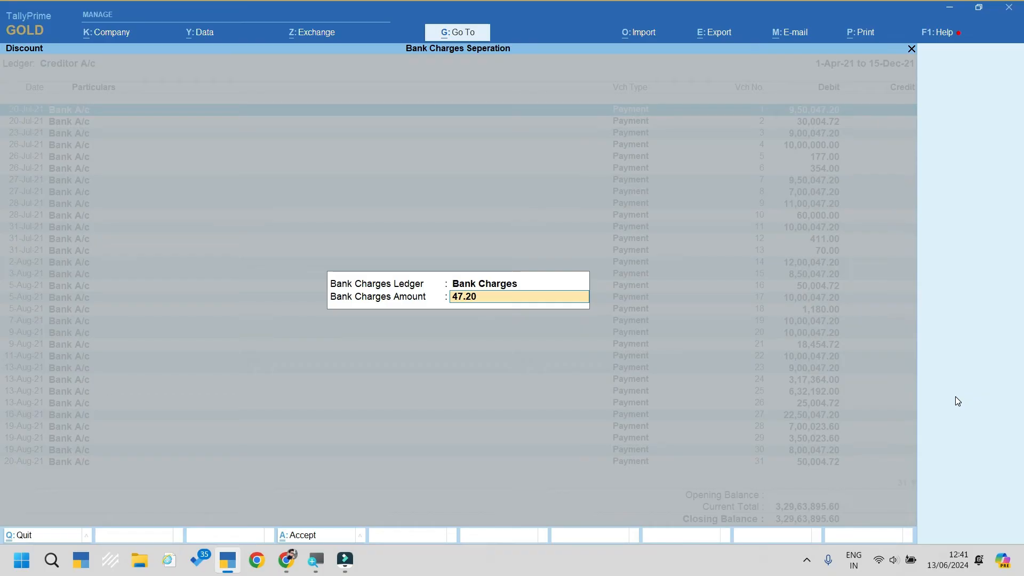
pyautogui.press('Return')
pyautogui.press('Return')
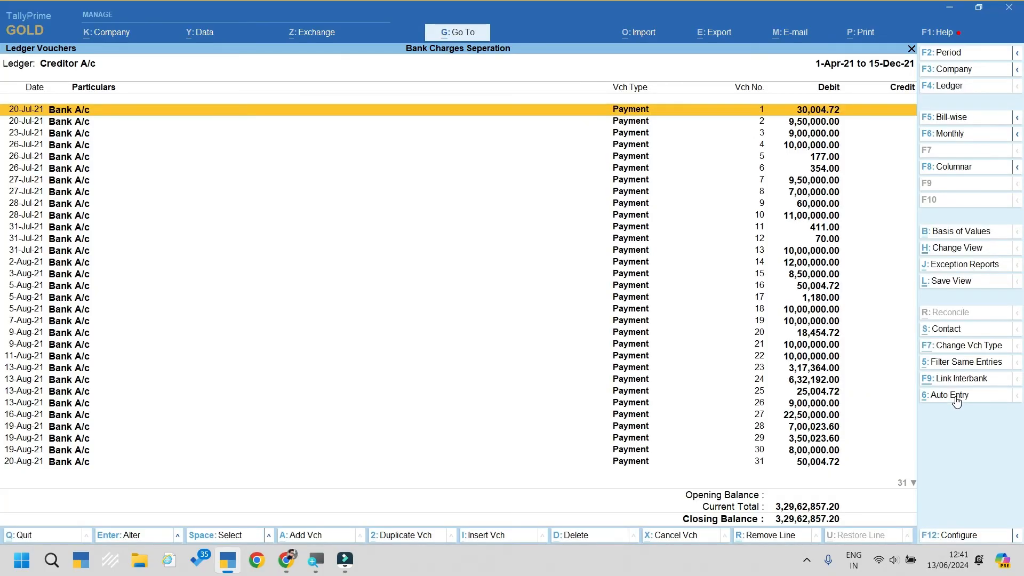
# Step: Open voucher 2 and page through the altered payments to verify the 47.20 split, then exit
pyautogui.press('Down')
pyautogui.press('Return')
pyautogui.press('pagedown')
pyautogui.press('pagedown')
pyautogui.press('pagedown')
pyautogui.press('pagedown')
pyautogui.press('pagedown')
pyautogui.press('pagedown')
pyautogui.press('pagedown')
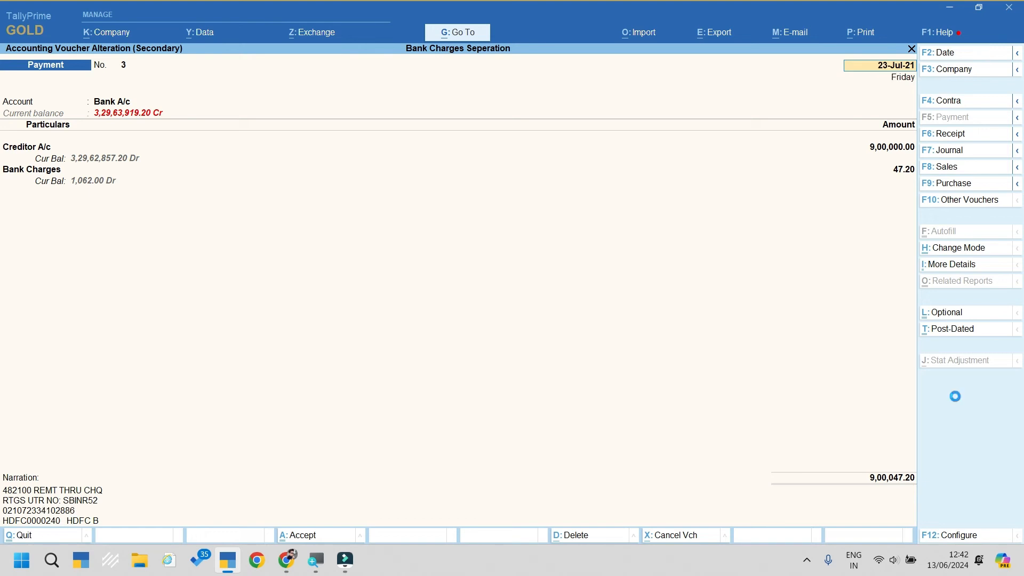
pyautogui.press('pagedown')
pyautogui.press('pagedown')
pyautogui.press('pagedown')
pyautogui.press('pagedown')
pyautogui.press('pagedown')
pyautogui.press('pagedown')
pyautogui.press('pagedown')
pyautogui.press('pagedown')
pyautogui.press('pagedown')
pyautogui.press('pagedown')
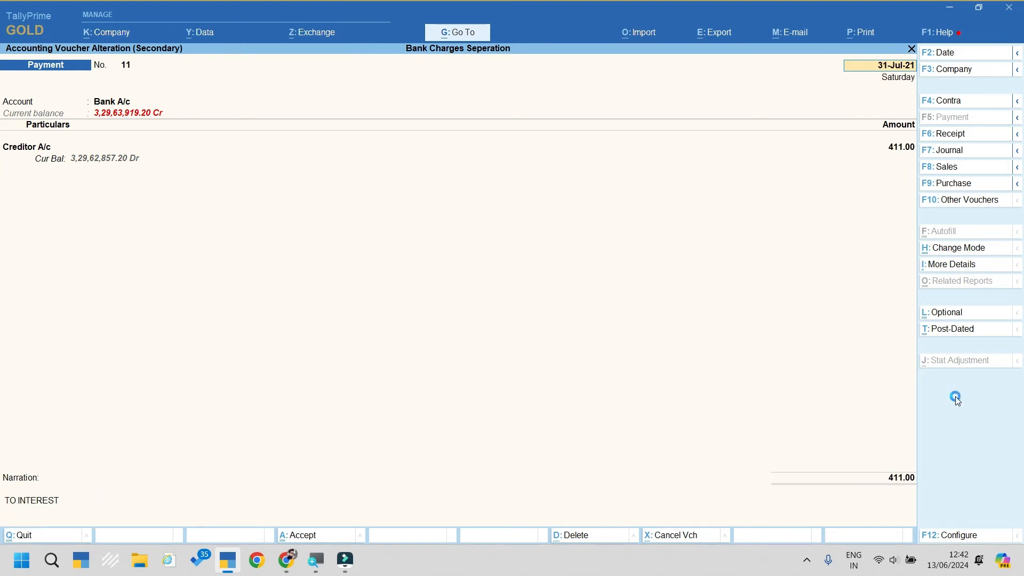
pyautogui.press('pagedown')
pyautogui.press('pagedown')
pyautogui.press('pagedown')
pyautogui.press('pagedown')
pyautogui.press('pagedown')
pyautogui.press('pagedown')
pyautogui.press('pagedown')
pyautogui.press('pagedown')
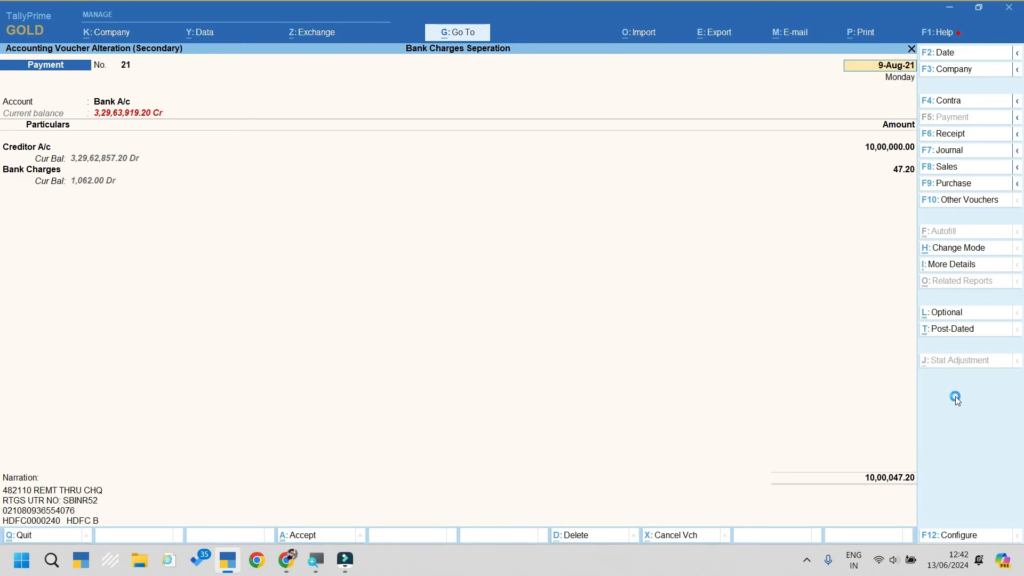
pyautogui.press('pagedown')
pyautogui.press('pagedown')
pyautogui.press('pagedown')
pyautogui.press('pagedown')
pyautogui.press('pagedown')
pyautogui.press('pagedown')
pyautogui.press('pagedown')
pyautogui.press('pagedown')
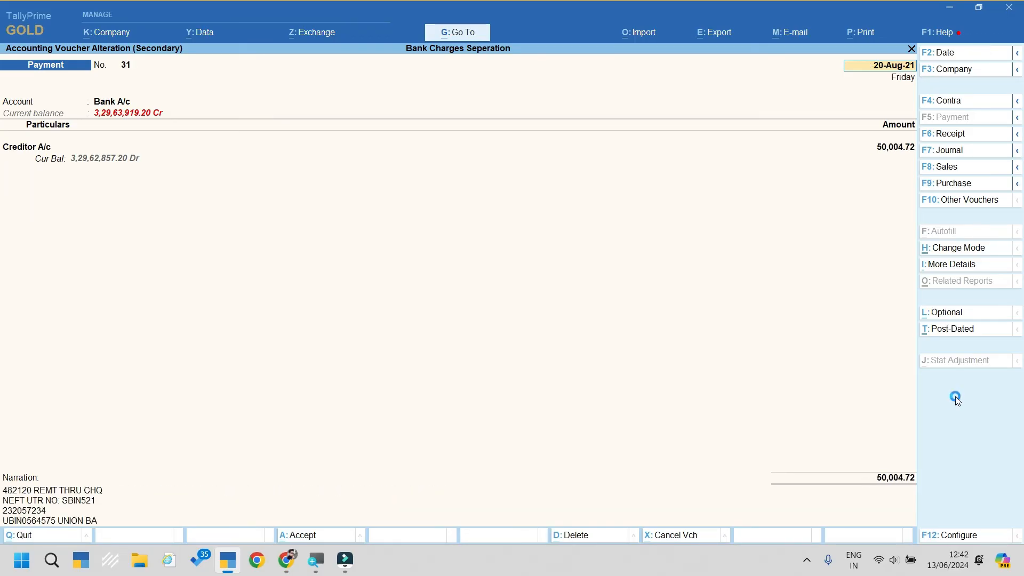
pyautogui.press('pagedown')
pyautogui.press('pagedown')
pyautogui.press('pagedown')
pyautogui.press('pagedown')
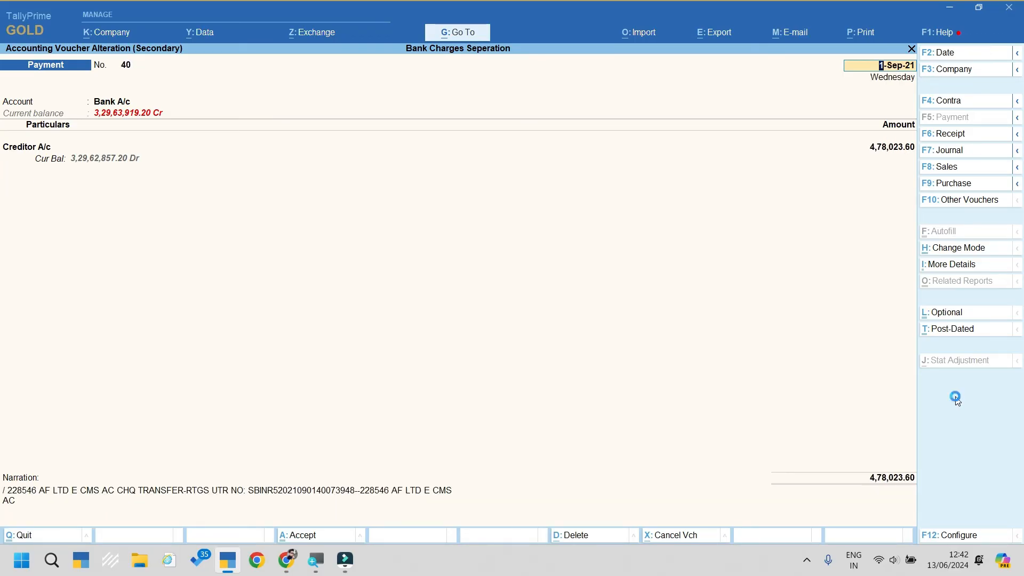
pyautogui.press('Escape')
# Step: Mark vouchers 40, 42–54, 56, 58 and 60 for the bank charges split
pyautogui.press('y')
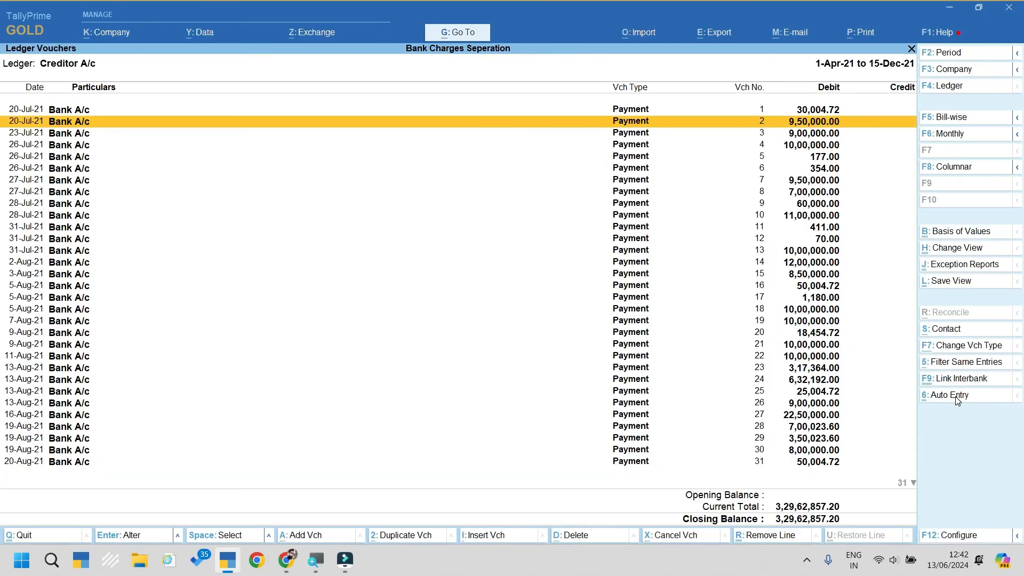
pyautogui.press('End')
pyautogui.press('Up')
pyautogui.press('Up')
pyautogui.press('space')
pyautogui.press('Up')
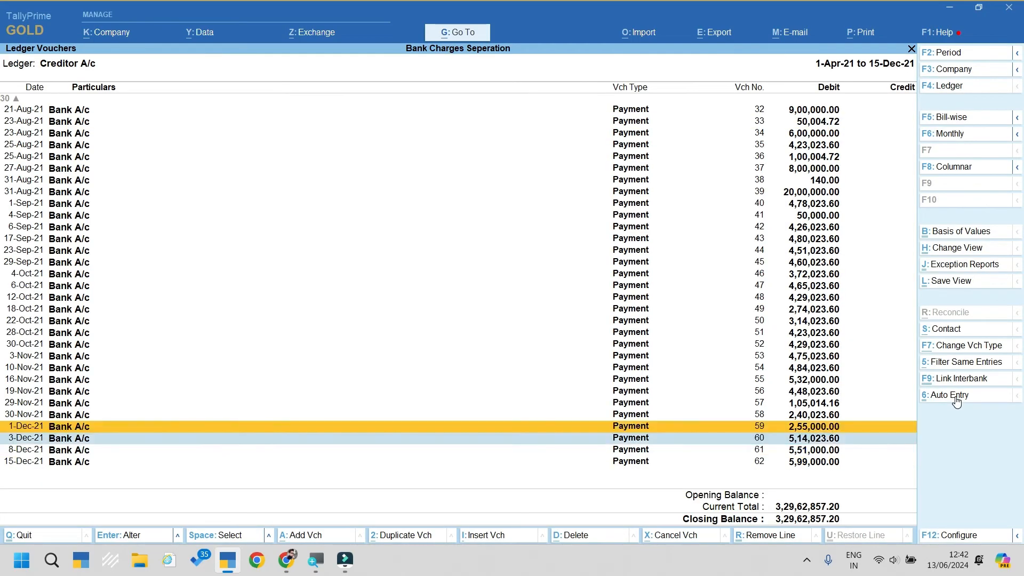
pyautogui.press('Up')
pyautogui.press('space')
pyautogui.press('Up')
pyautogui.press('Up')
pyautogui.press('space')
pyautogui.press('Up')
pyautogui.press('Up')
pyautogui.press('space')
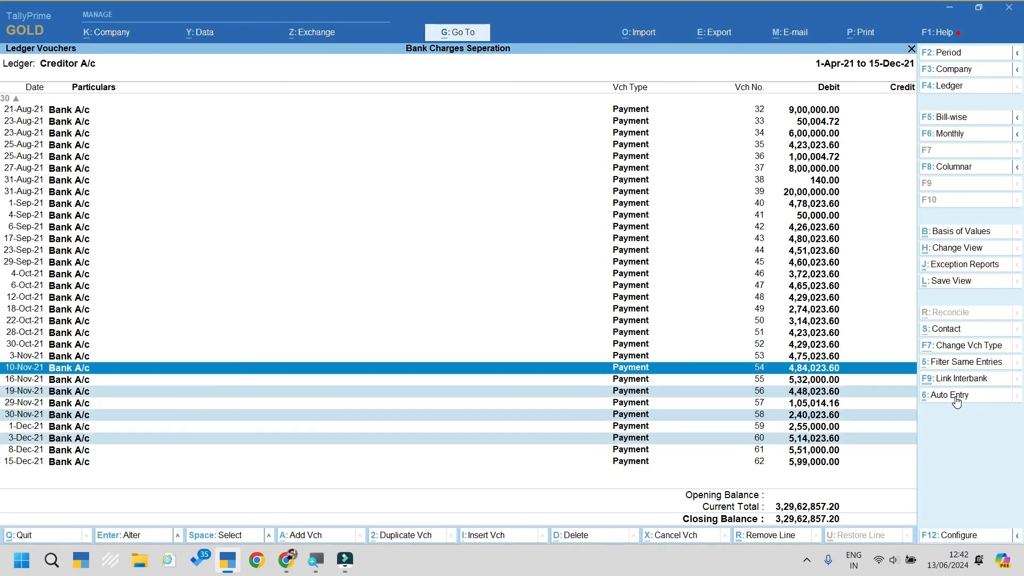
pyautogui.press('Up')
pyautogui.press('space')
pyautogui.press('Up')
pyautogui.hotkey('shift', 'Up')
pyautogui.hotkey('shift', 'Up')
pyautogui.hotkey('shift', 'Up')
pyautogui.hotkey('shift', 'Up')
pyautogui.hotkey('shift', 'Up')
pyautogui.hotkey('shift', 'Up')
pyautogui.hotkey('shift', 'Up')
pyautogui.hotkey('shift', 'Up')
pyautogui.hotkey('shift', 'Up')
pyautogui.hotkey('shift', 'Up')
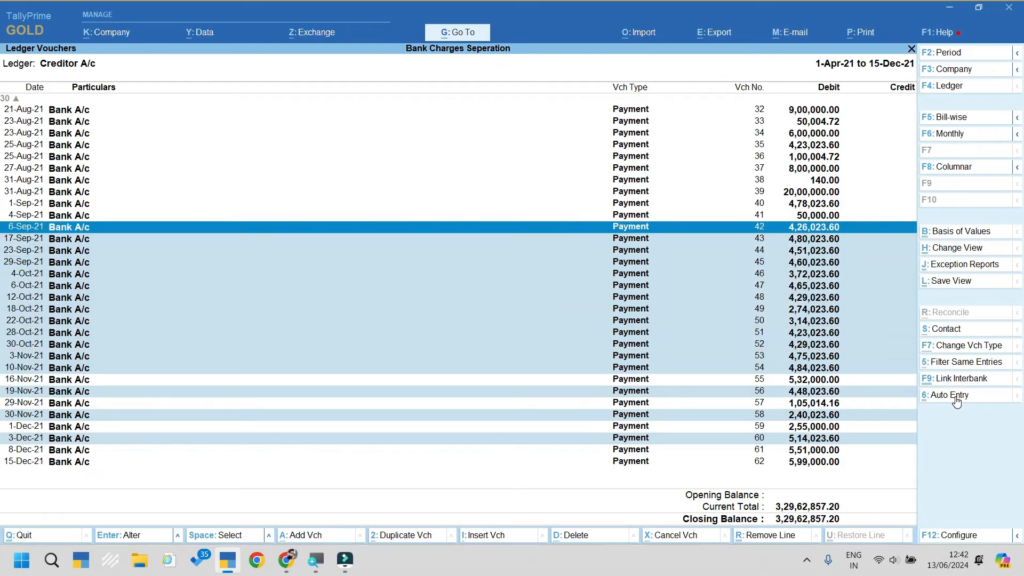
pyautogui.press('Up')
pyautogui.press('Up')
pyautogui.press('space')
pyautogui.press('Down')
pyautogui.press('Down')
pyautogui.press('Down')
pyautogui.press('Down')
pyautogui.press('Down')
pyautogui.press('Down')
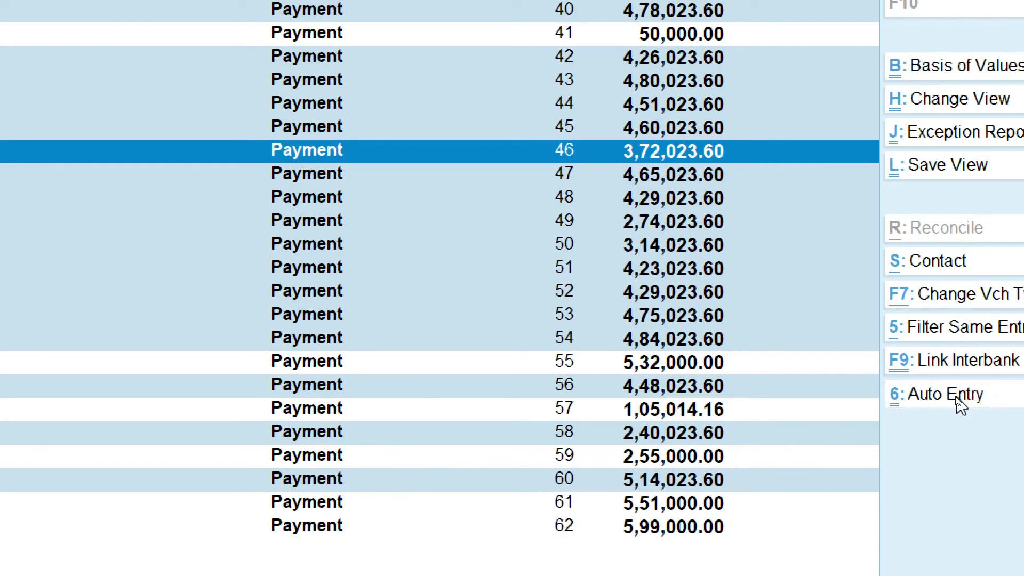
# Step: Run Auto Entry to split 23.60 into the Bank Charges ledger on the marked payments
pyautogui.click(960, 405)
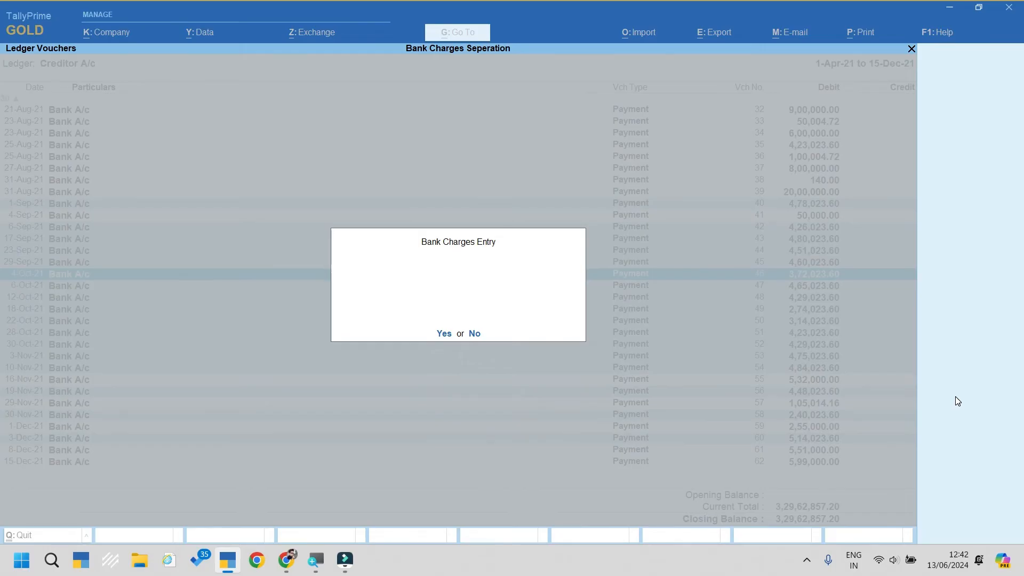
pyautogui.press('y')
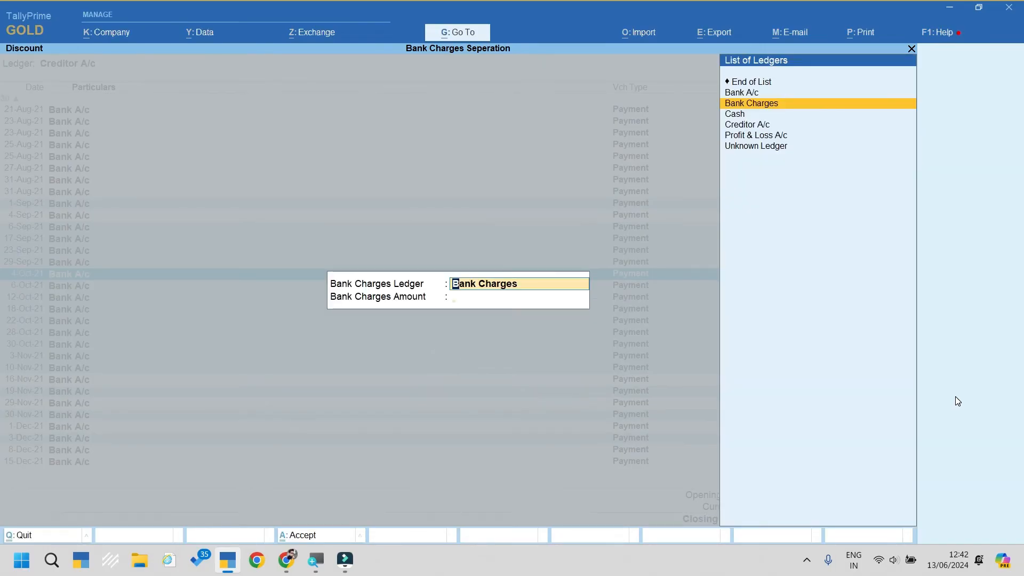
pyautogui.press('Return')
pyautogui.write('23.6')
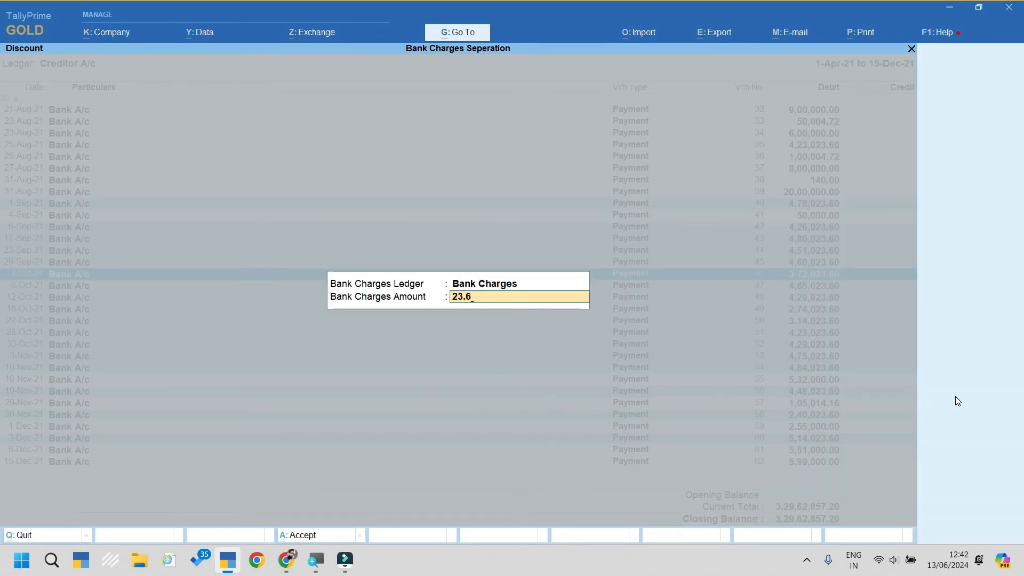
pyautogui.press('Return')
pyautogui.press('y')
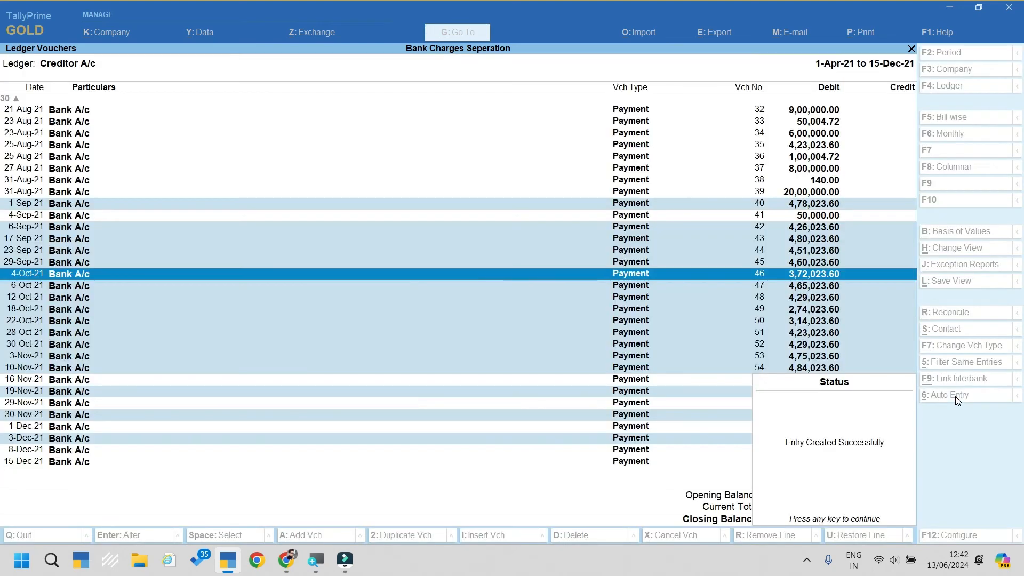
pyautogui.press('Return')
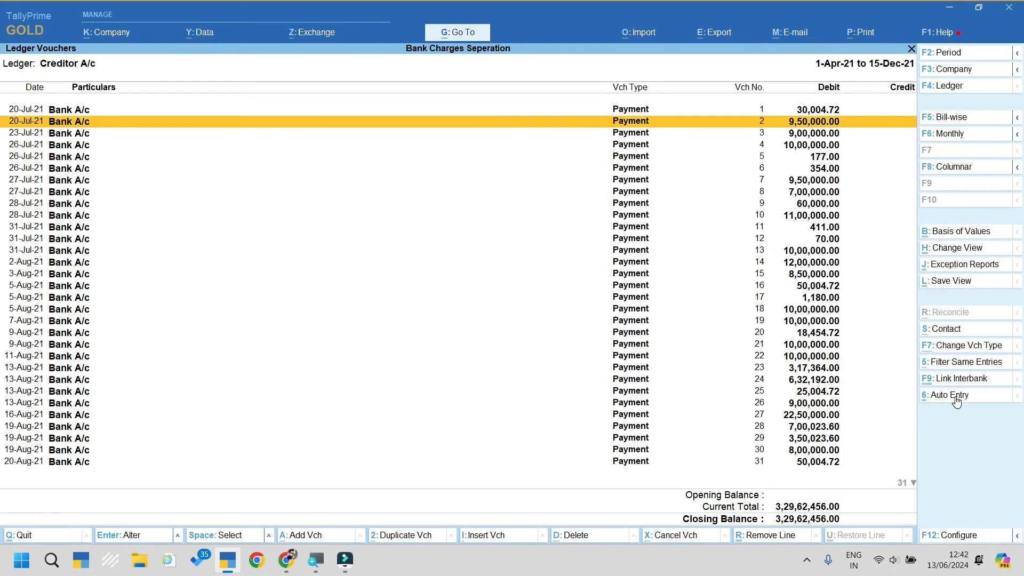
# Step: Open the altered vouchers to confirm 23.60 under Bank Charges, then back out to Select Ledger
pyautogui.press('Down')
pyautogui.press('Down')
pyautogui.press('Down')
pyautogui.press('Down')
pyautogui.press('Down')
pyautogui.press('Down')
pyautogui.press('Down')
pyautogui.press('Down')
pyautogui.press('Down')
pyautogui.press('Down')
pyautogui.press('Down')
pyautogui.press('Down')
pyautogui.press('Down')
pyautogui.press('Down')
pyautogui.press('Down')
pyautogui.press('Down')
pyautogui.press('Down')
pyautogui.press('Down')
pyautogui.press('Down')
pyautogui.press('Down')
pyautogui.press('End')
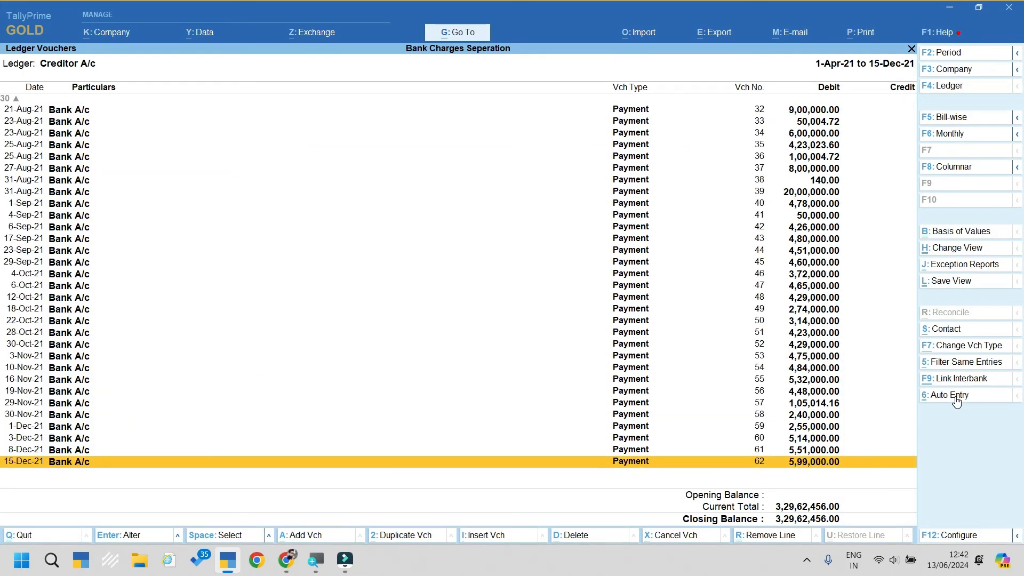
pyautogui.press('Up')
pyautogui.press('Up')
pyautogui.press('Up')
pyautogui.press('Up')
pyautogui.press('Up')
pyautogui.press('Up')
pyautogui.press('Up')
pyautogui.press('Up')
pyautogui.press('Up')
pyautogui.press('Return')
pyautogui.press('pageup')
pyautogui.press('pageup')
pyautogui.press('pageup')
pyautogui.press('pageup')
pyautogui.press('pageup')
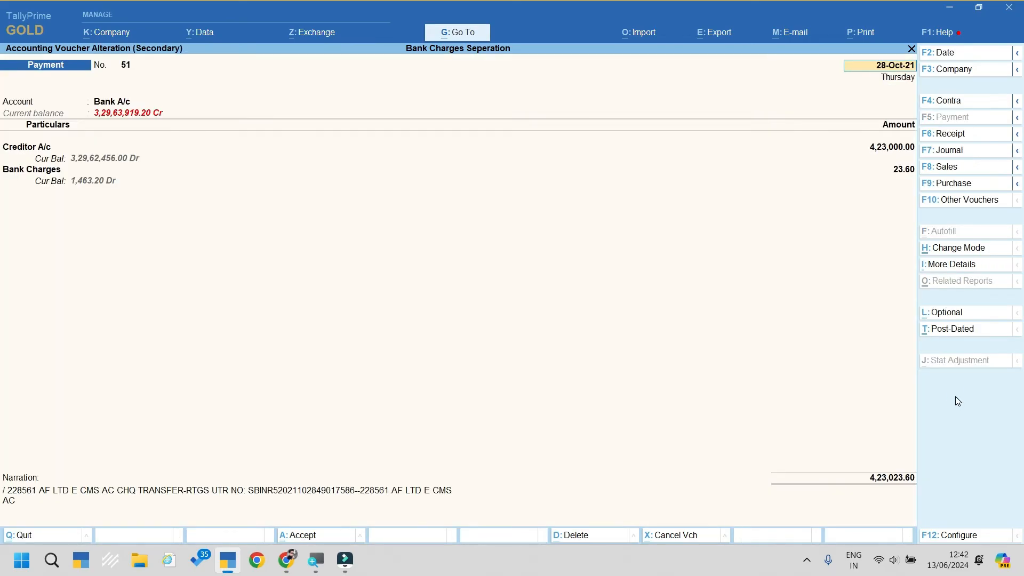
pyautogui.press('pageup')
pyautogui.press('pageup')
pyautogui.press('pageup')
pyautogui.press('pageup')
pyautogui.press('pageup')
pyautogui.press('pageup')
pyautogui.press('pageup')
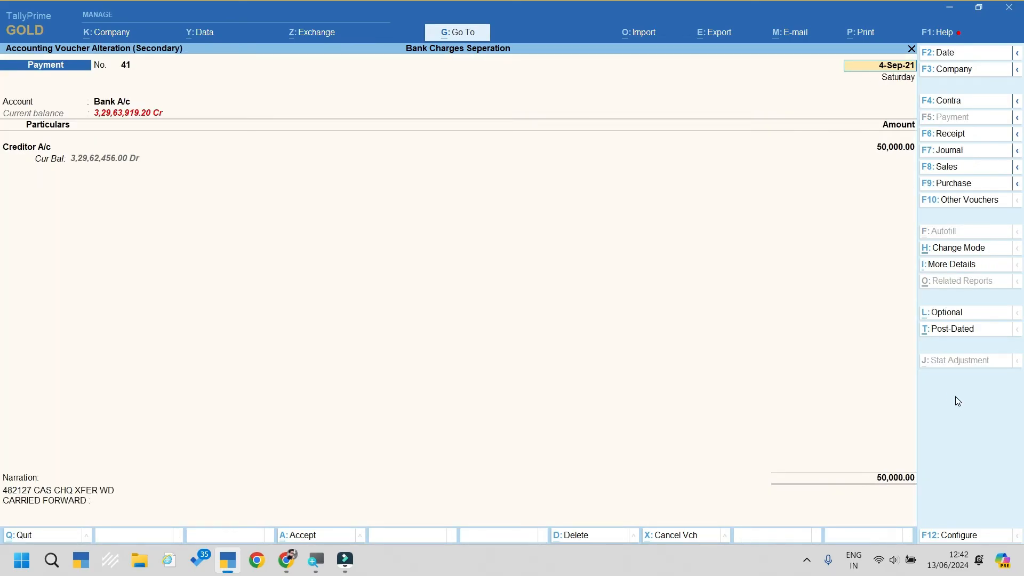
pyautogui.press('Escape')
pyautogui.press('y')
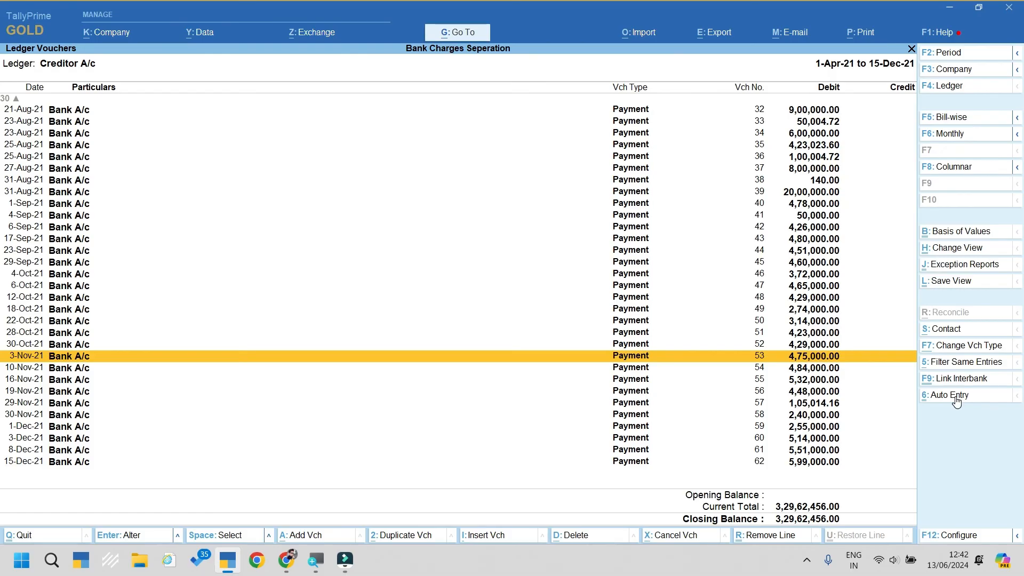
pyautogui.press('Escape')
pyautogui.press('Escape')
pyautogui.press('Escape')
pyautogui.press('Escape')
pyautogui.press('Escape')
pyautogui.press('Escape')
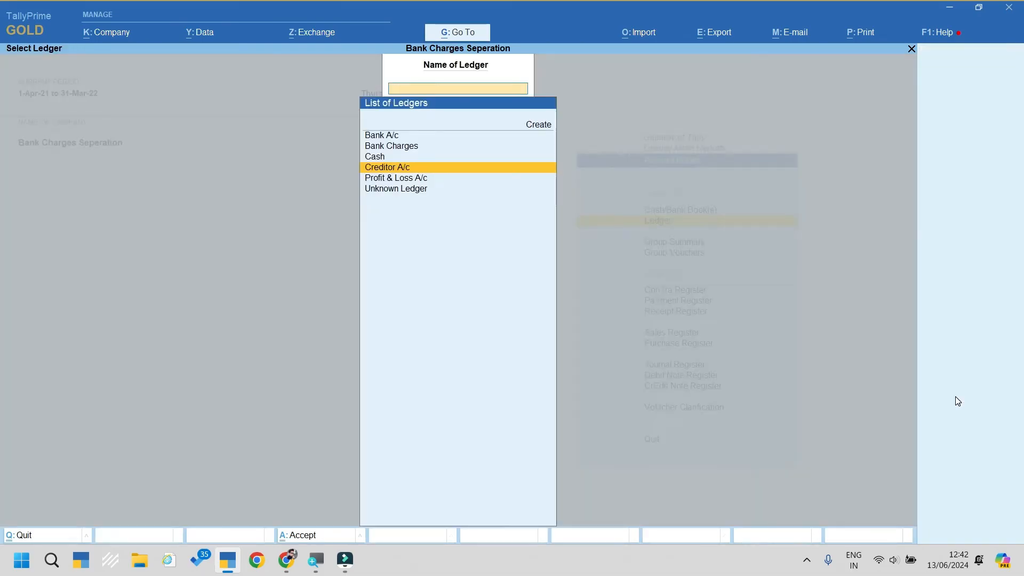
# Step: Open the Day Book for the full period, select all vouchers and delete them
pyautogui.press('d')
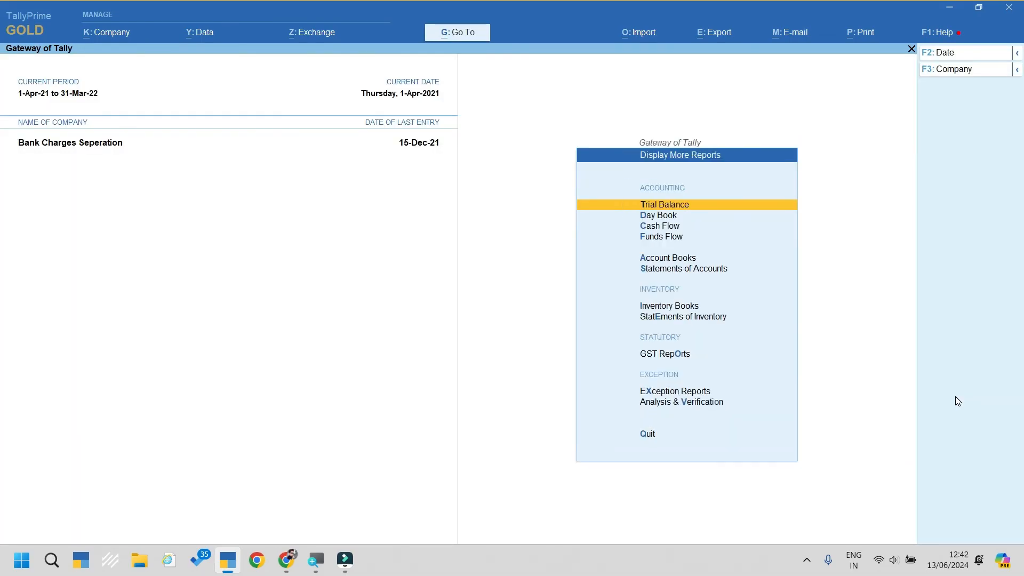
pyautogui.press('d')
pyautogui.hotkey('alt', 'F2')
pyautogui.press('space')
pyautogui.press('Return')
pyautogui.press('space')
pyautogui.press('Return')
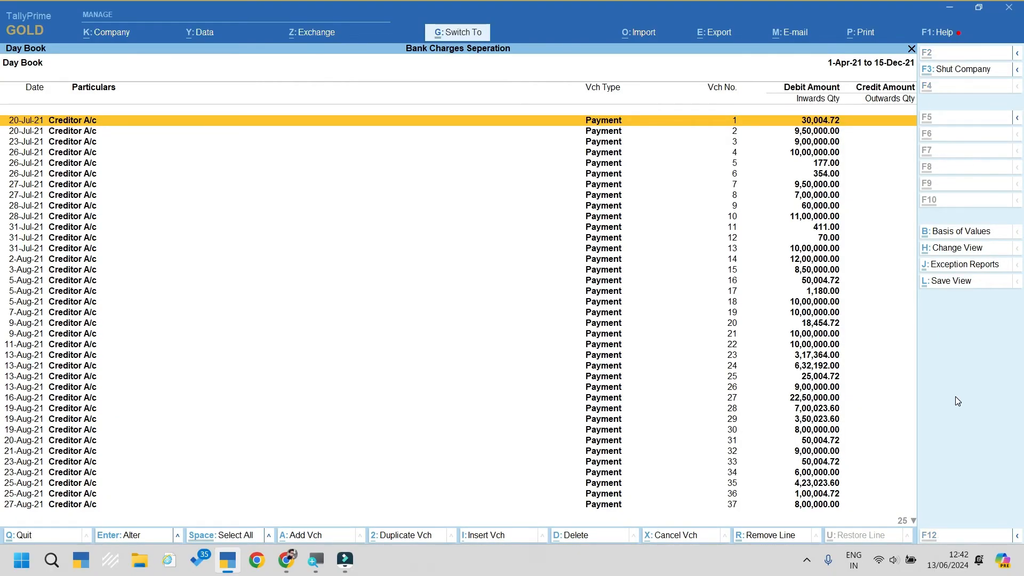
pyautogui.hotkey('ctrl', 'space')
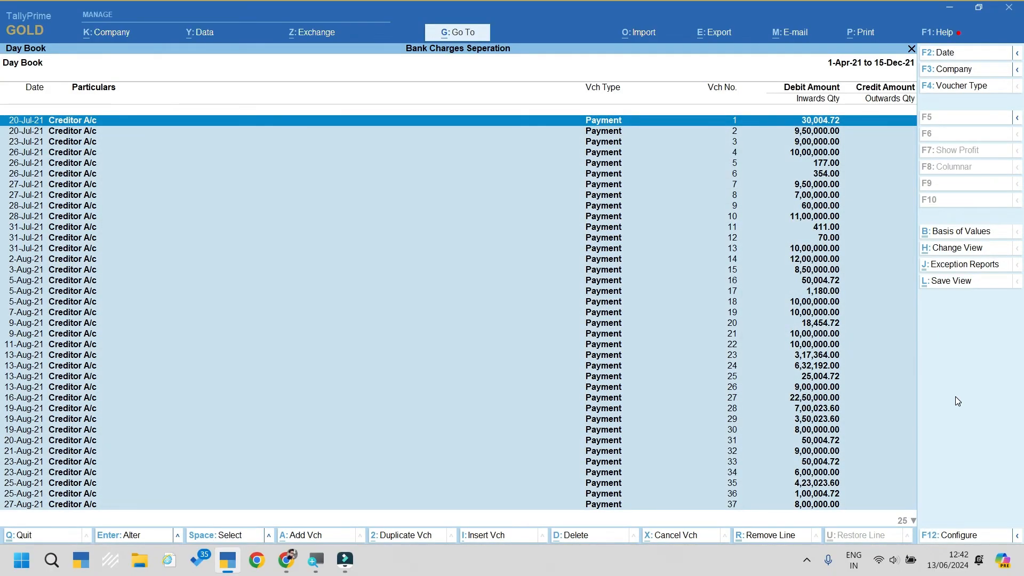
pyautogui.press('alt')
pyautogui.hotkey('alt', 'd')
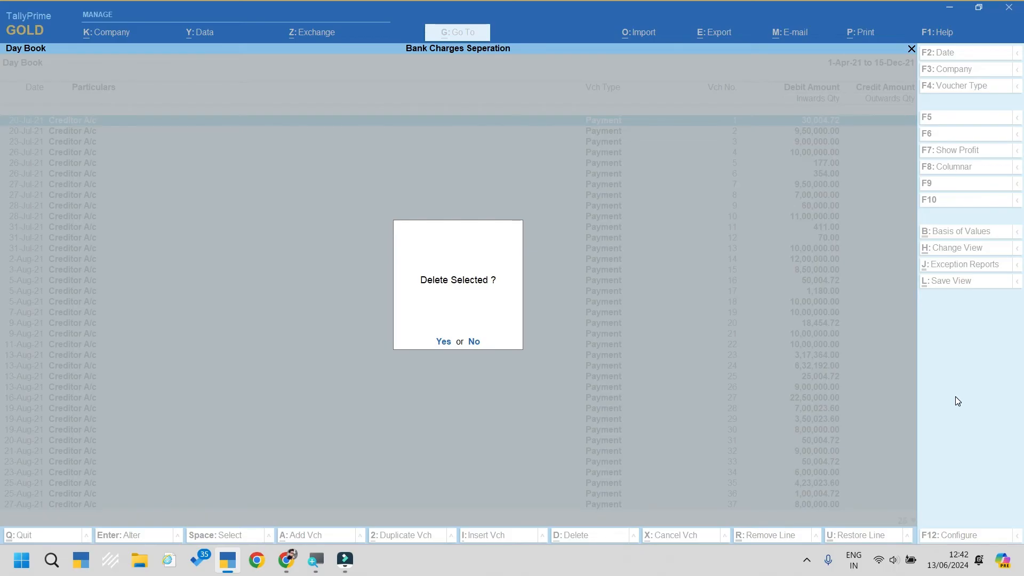
pyautogui.press('y')
pyautogui.press('Escape')
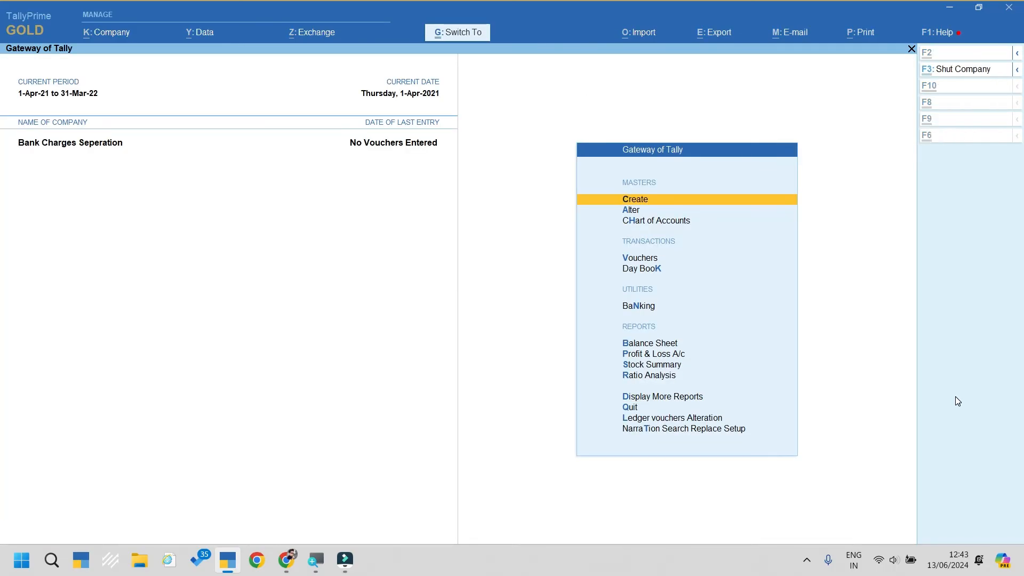
# Step: Shut the Bank Charges Seperation company and load the BANK TO TALLY AI company
pyautogui.hotkey('ctrl', 'F3')
pyautogui.press('Return')
pyautogui.press('Down')
pyautogui.press('Up')
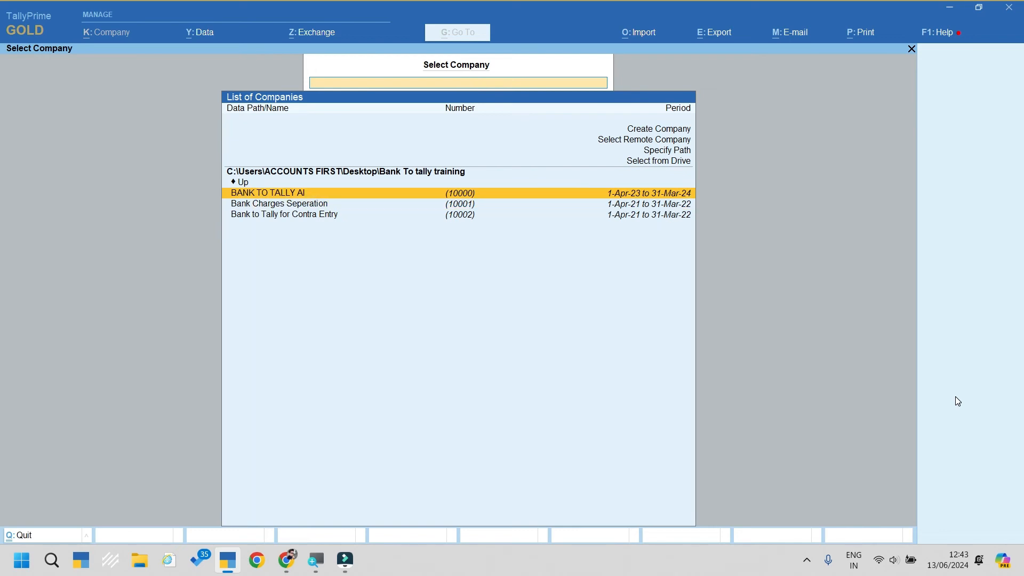
pyautogui.press('Return')
# Step: View the Day Book for the whole period, then check the voucher statistics
pyautogui.press('d')
pyautogui.press('d')
pyautogui.press('F2')
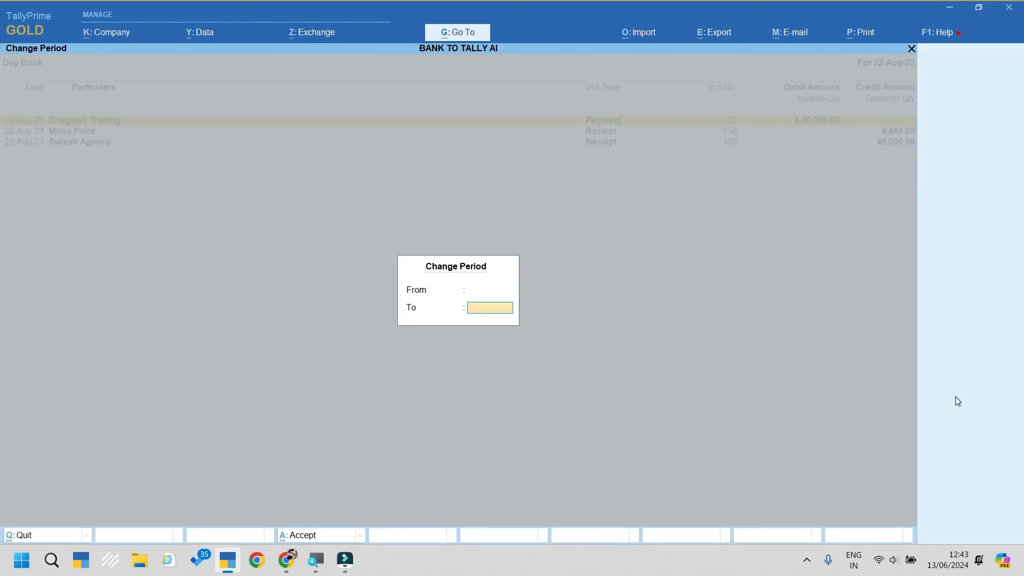
pyautogui.press('Return')
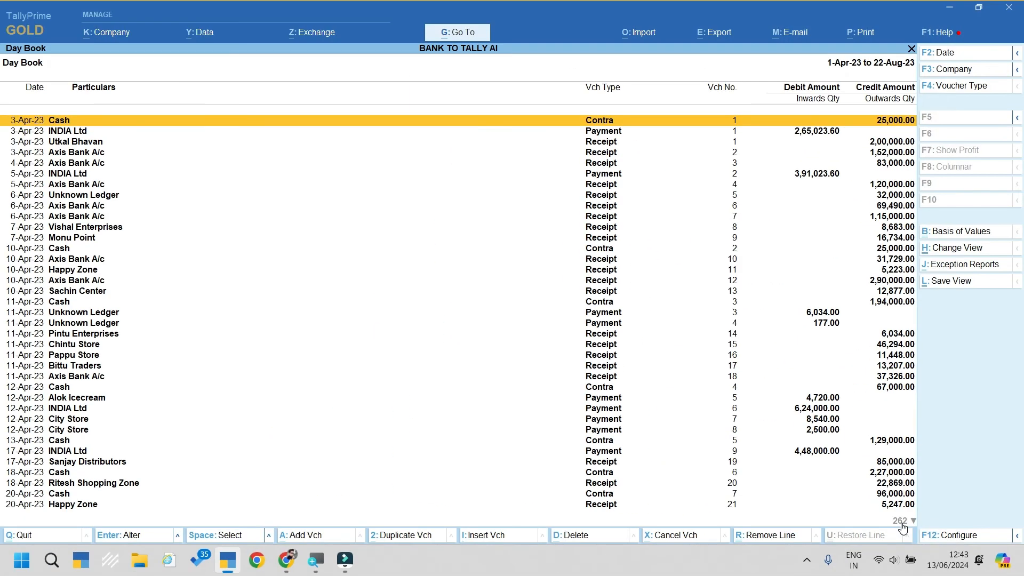
pyautogui.press('Escape')
pyautogui.press('Escape')
pyautogui.press('Escape')
pyautogui.press('Escape')
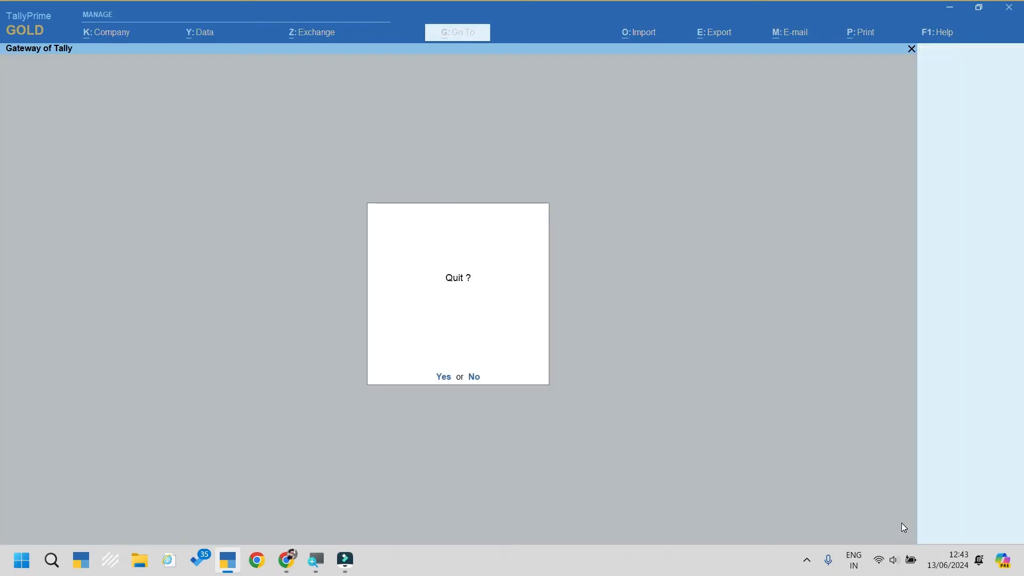
pyautogui.press('d')
pyautogui.press('s')
pyautogui.press('s')
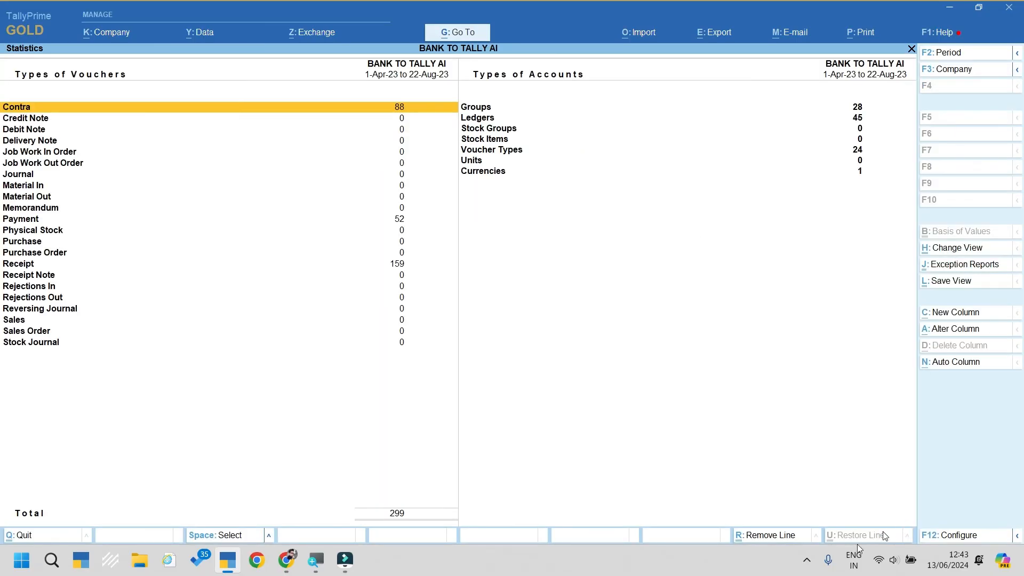
pyautogui.press('Escape')
pyautogui.press('Escape')
pyautogui.press('Escape')
pyautogui.press('Escape')
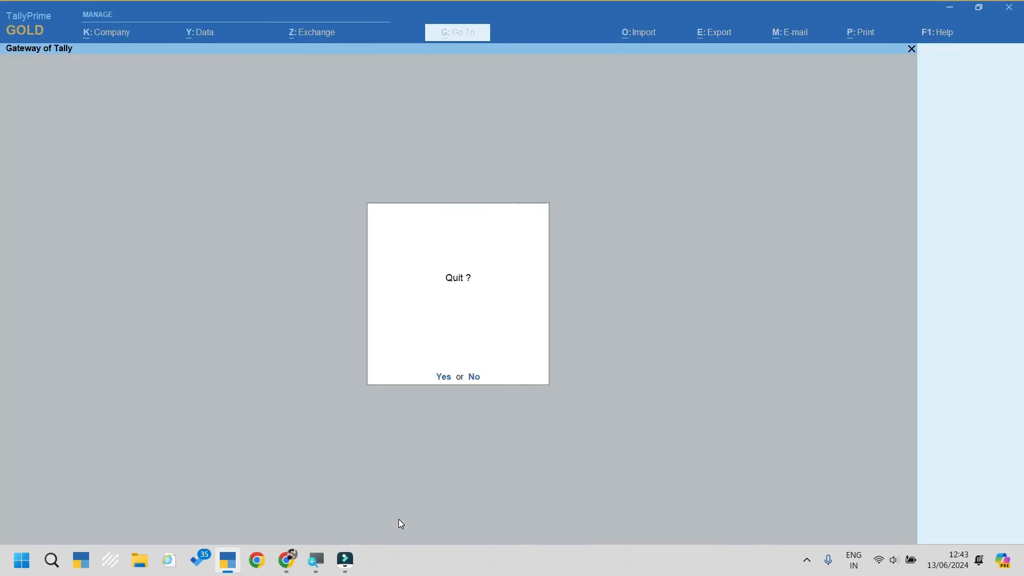
# Step: Reopen the Day Book covering the full 1-Apr-23 to 22-Aug-23 period
pyautogui.press('d')
pyautogui.press('d')
pyautogui.hotkey('alt', 'F2')
pyautogui.press('Return')
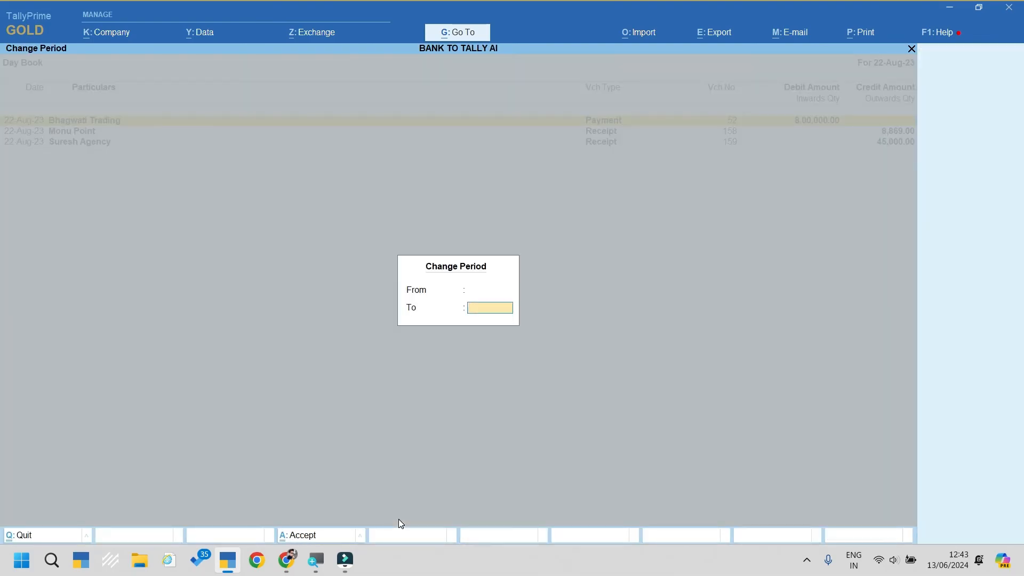
pyautogui.press('Return')
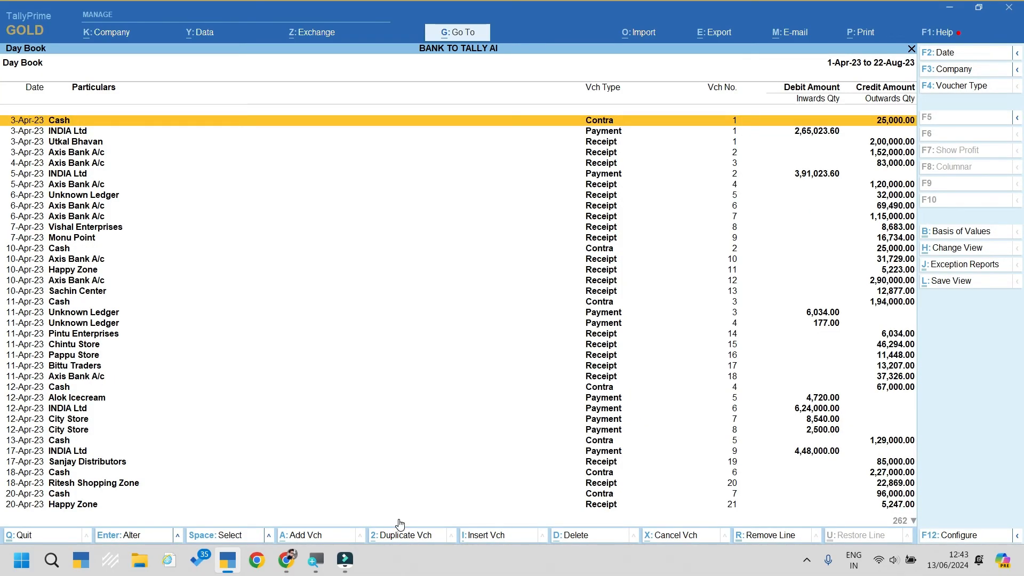
# Step: Select every voucher in the Day Book and delete all of them
pyautogui.press('ctrl')
pyautogui.hotkey('ctrl', 'space')
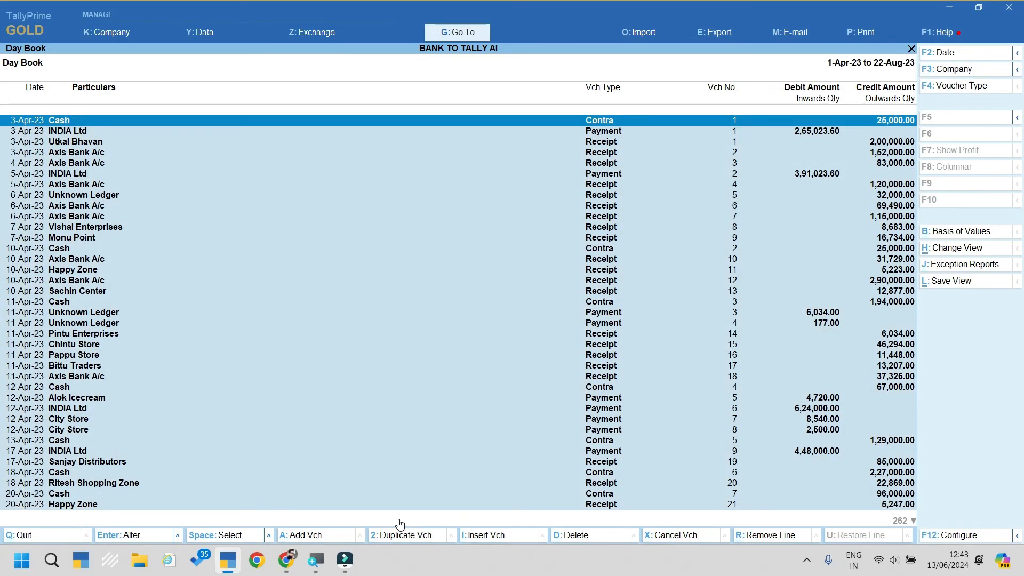
pyautogui.press('ctrl')
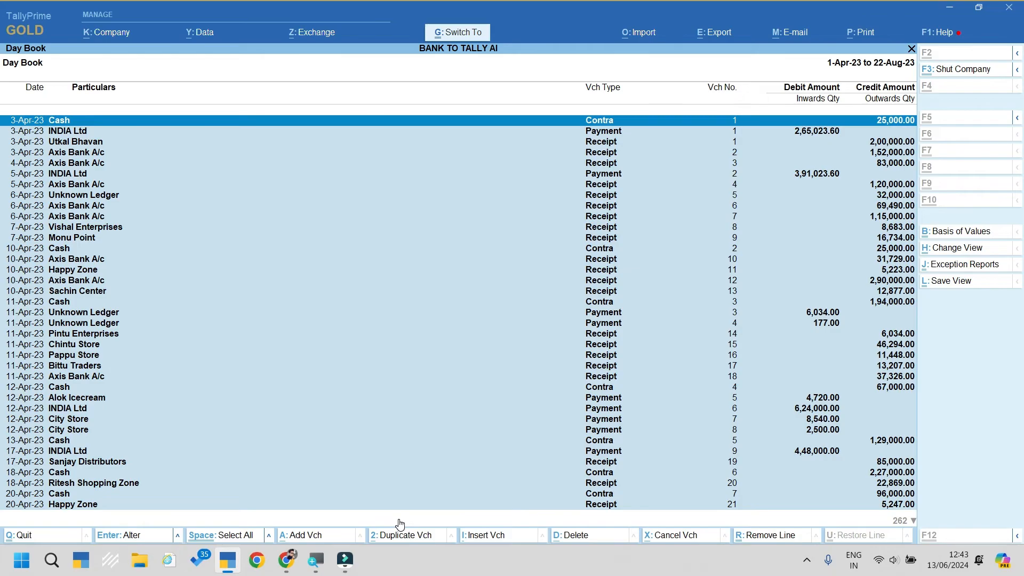
pyautogui.hotkey('ctrl', 'd')
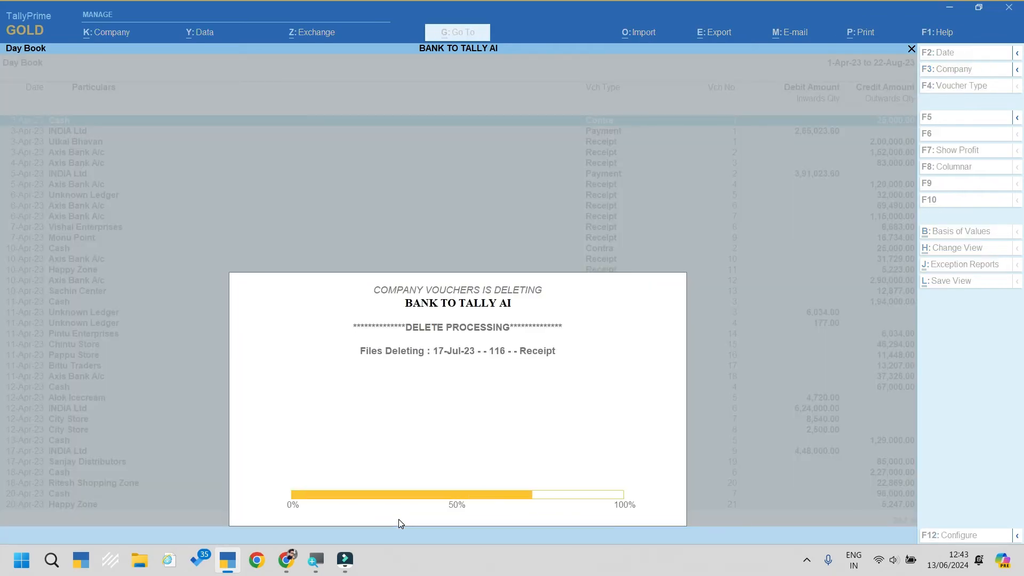
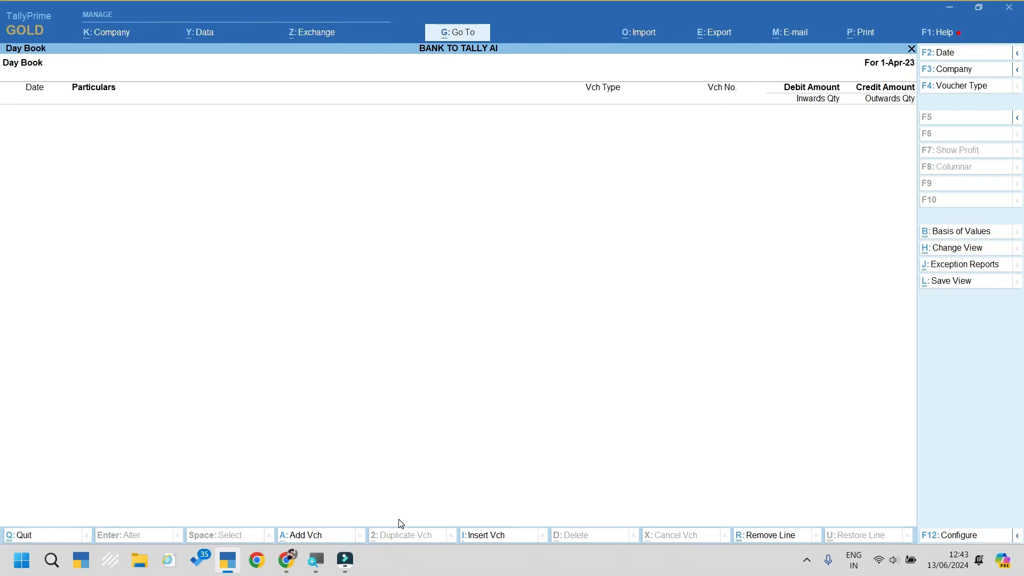
# Step: Close the Day Book, open company 'Bank to Tally for Contra Entry', then minimize TallyPrime
pyautogui.press('Escape')
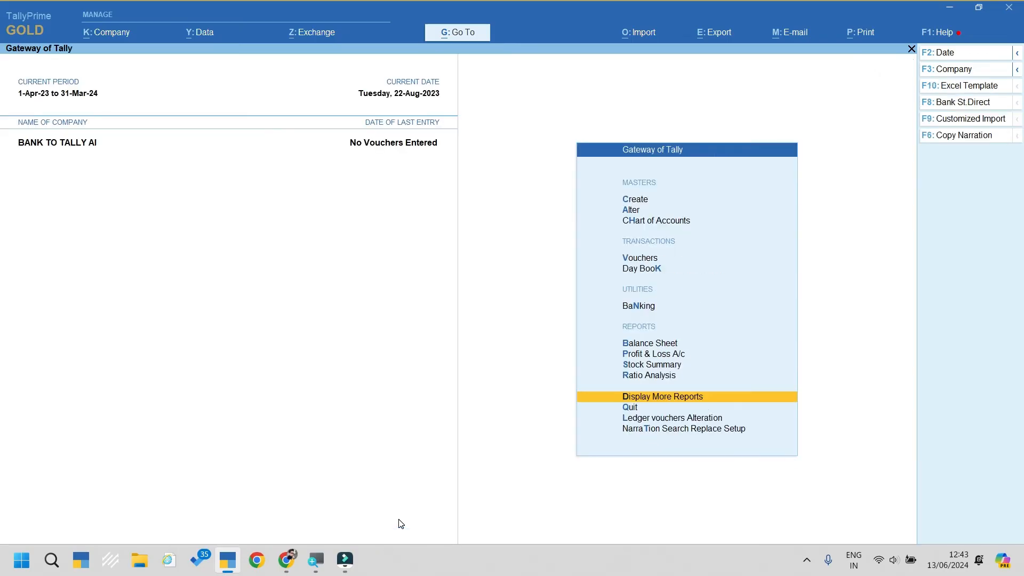
pyautogui.press('Escape')
pyautogui.press('n')
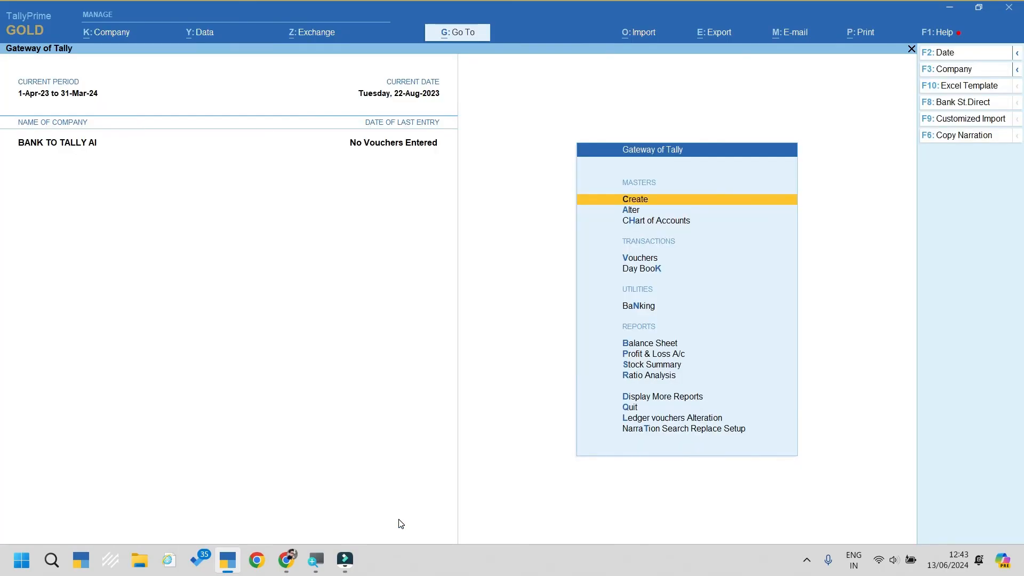
pyautogui.hotkey('ctrl', 'F3')
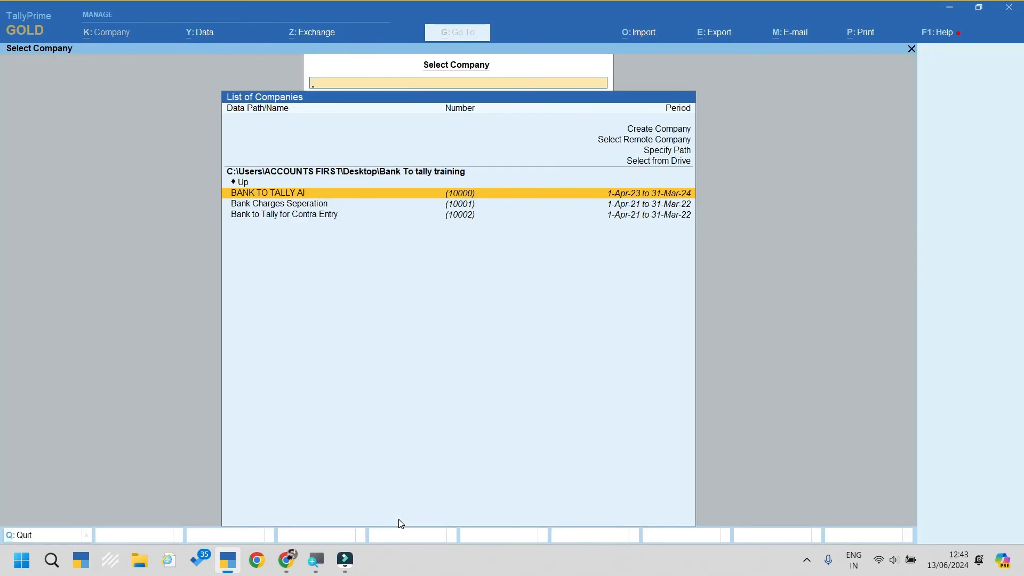
pyautogui.press('Down')
pyautogui.press('Down')
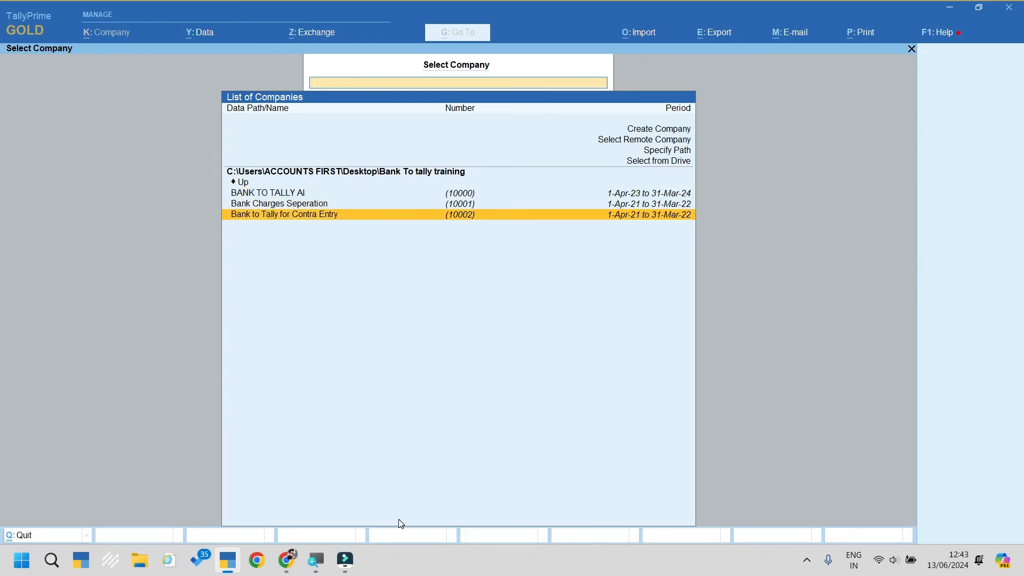
pyautogui.press('Return')
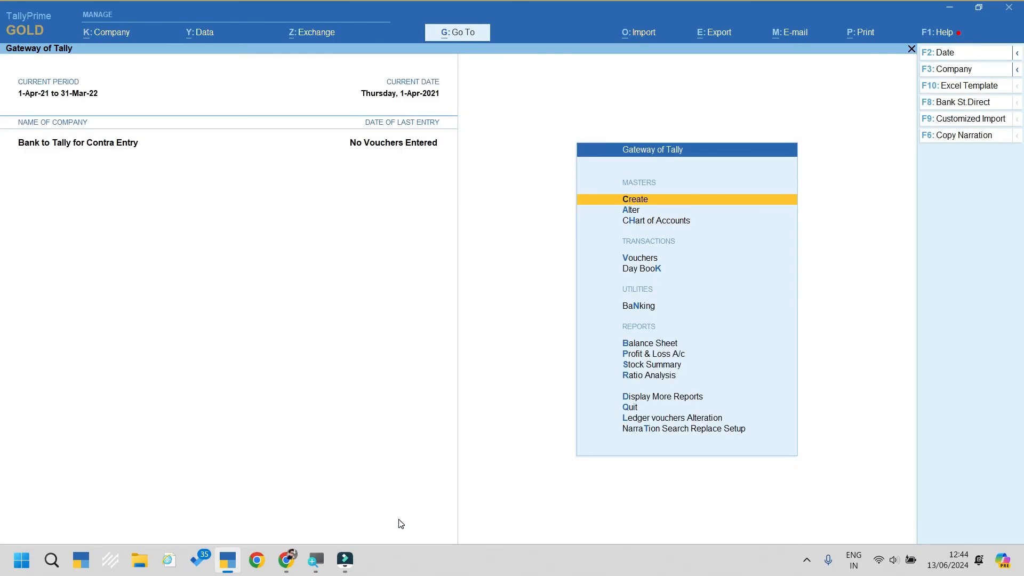
pyautogui.press('super+d')
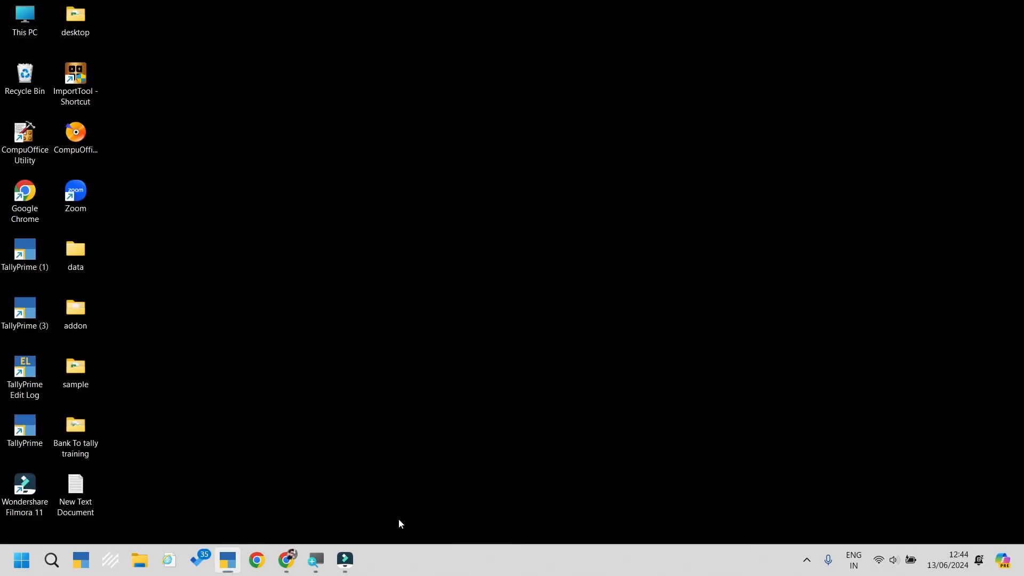
# Step: Review the 'axis for contra' and 'sbi for contra' statement workbooks in Excel, then return to TallyPrime
pyautogui.doubleClick(79, 366)
pyautogui.doubleClick(285, 129)
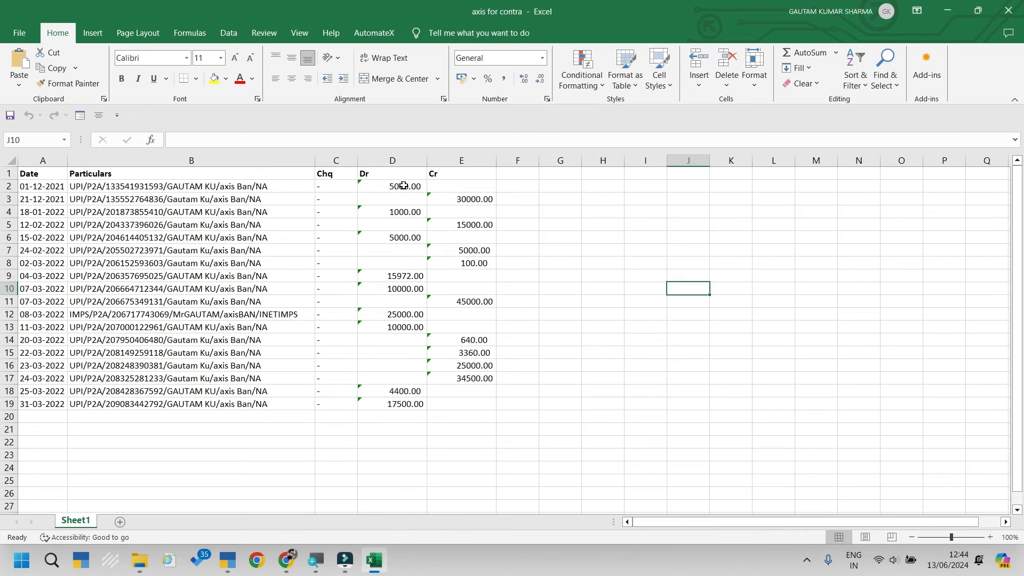
pyautogui.click(1020, 7)
pyautogui.doubleClick(228, 167)
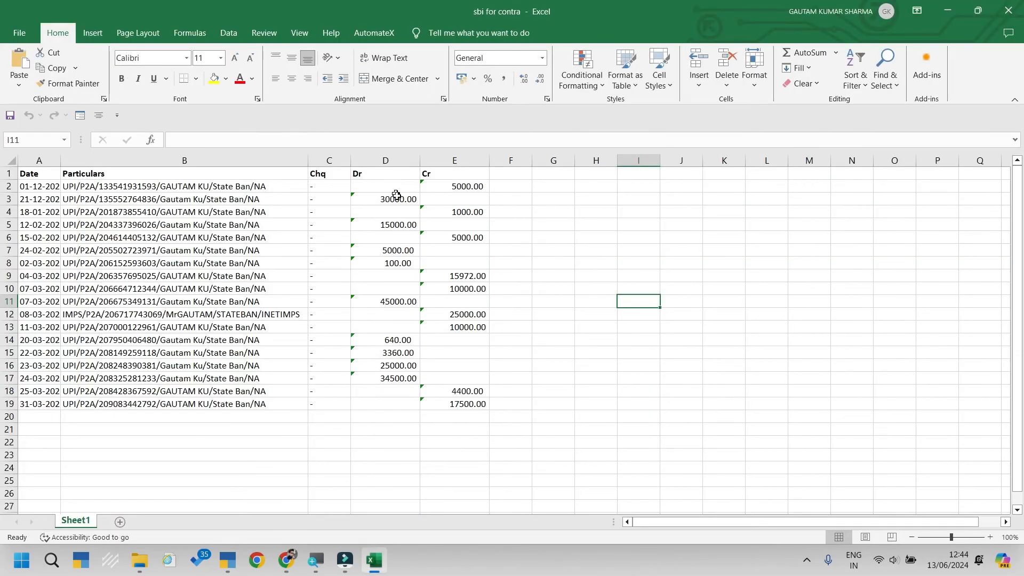
pyautogui.click(1009, 10)
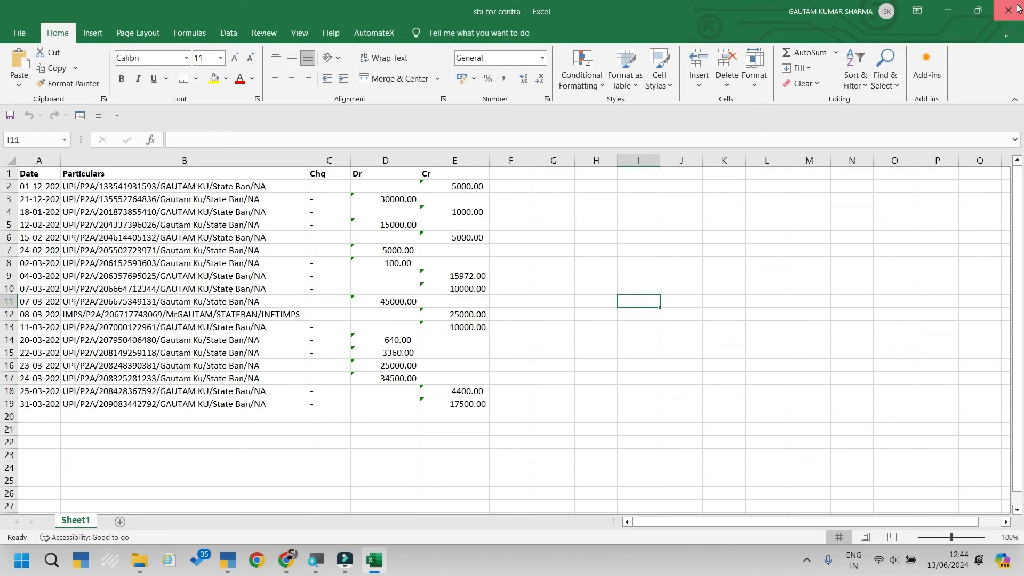
pyautogui.click(226, 570)
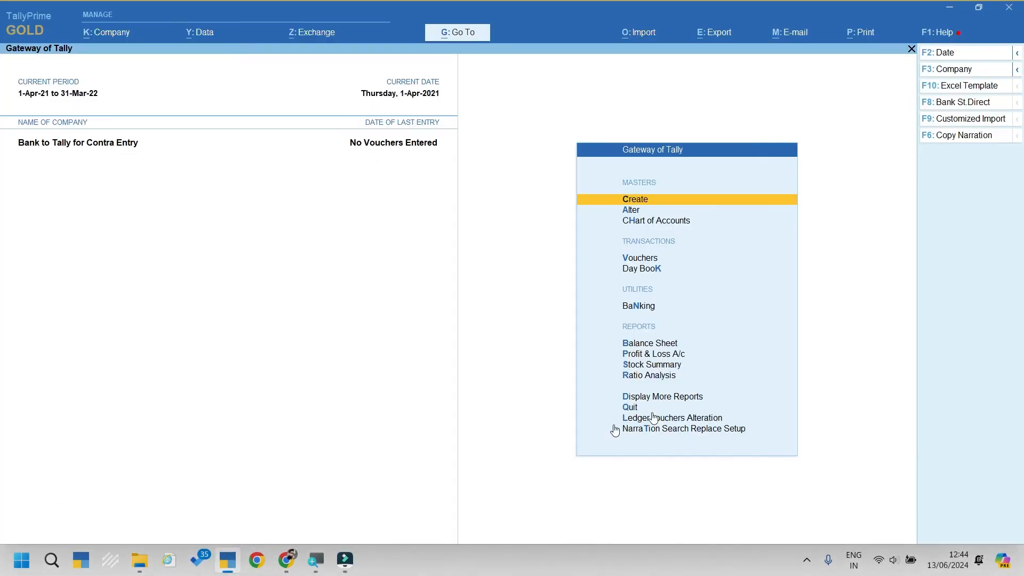
# Step: Set 'sbi for contra.xlsx' as the Excel template and import its entries into Sbi A/c
pyautogui.click(961, 87)
pyautogui.press('Return')
pyautogui.press('Return')
pyautogui.press('Return')
pyautogui.press('Return')
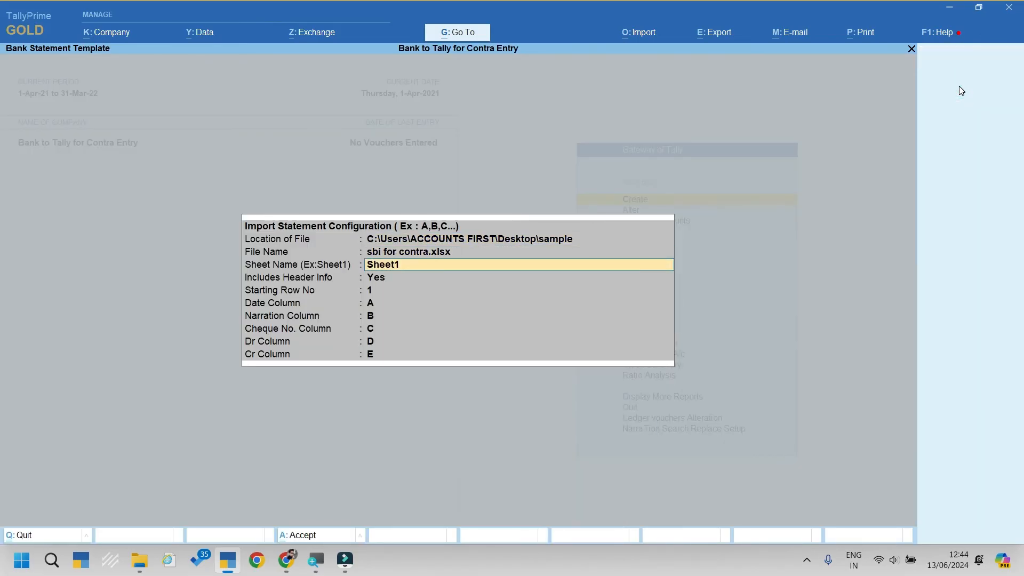
pyautogui.hotkey('ctrl', 'a')
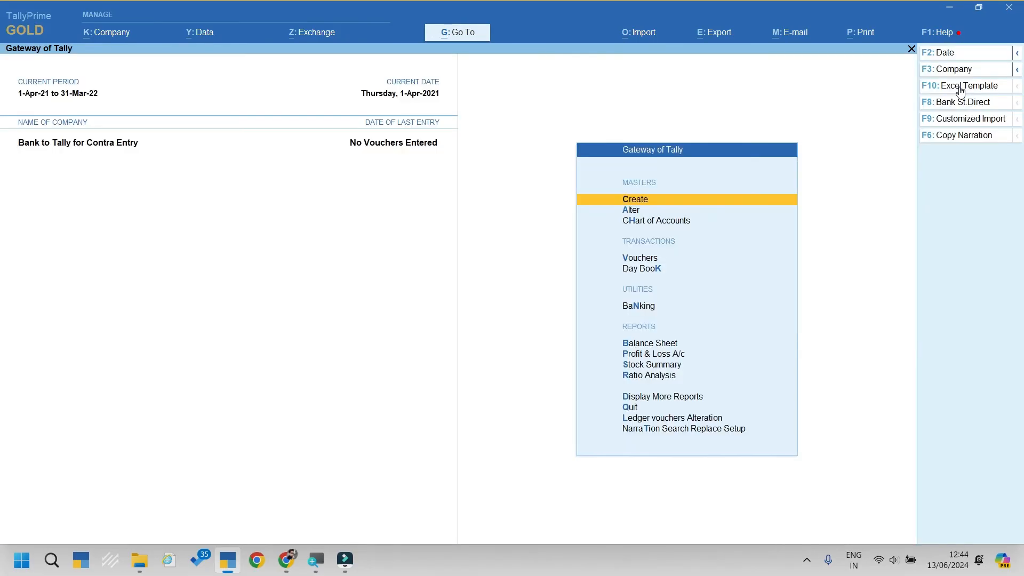
pyautogui.click(967, 121)
pyautogui.press('Down')
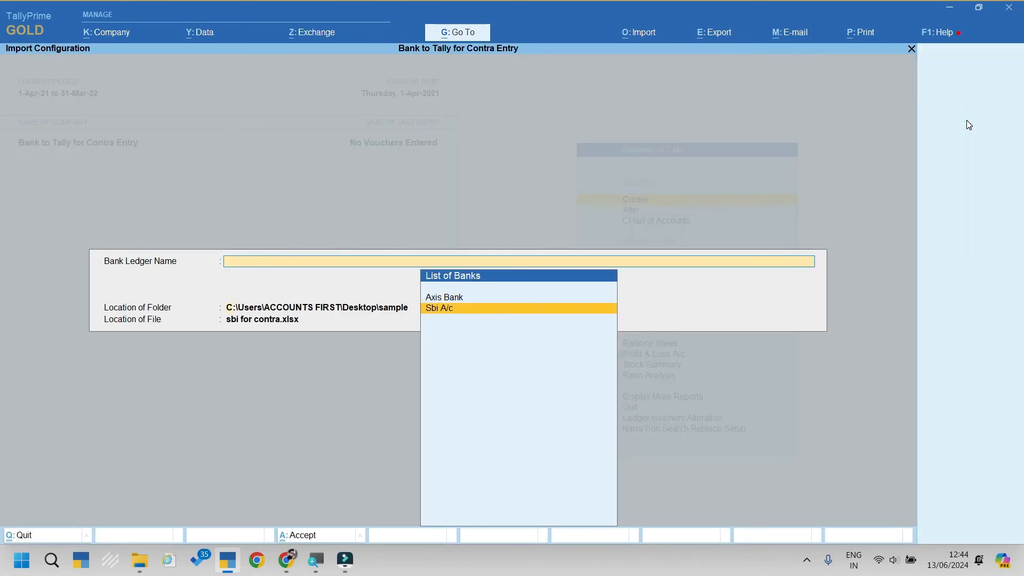
pyautogui.press('Return')
pyautogui.press('Return')
pyautogui.press('Return')
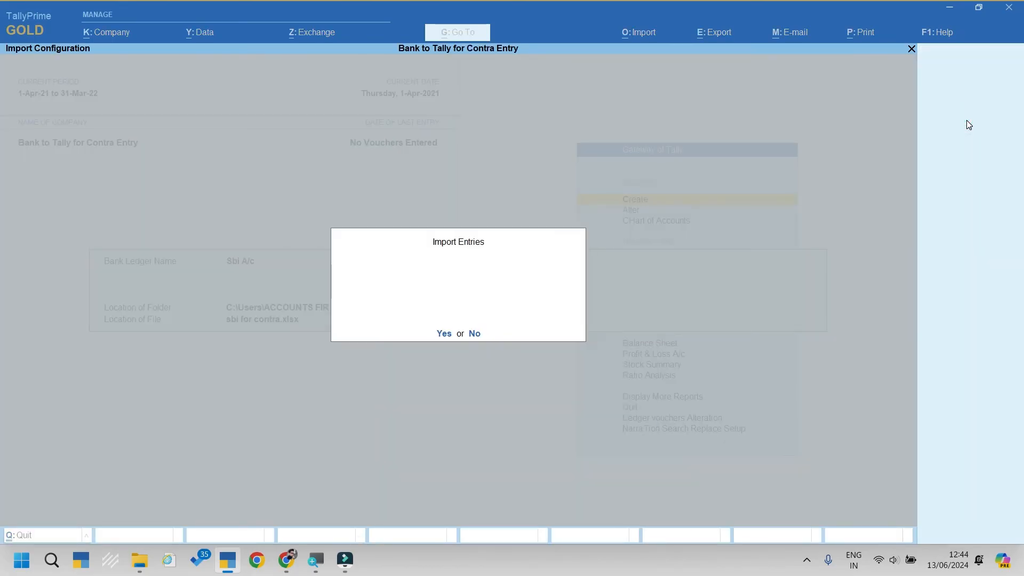
pyautogui.press('Return')
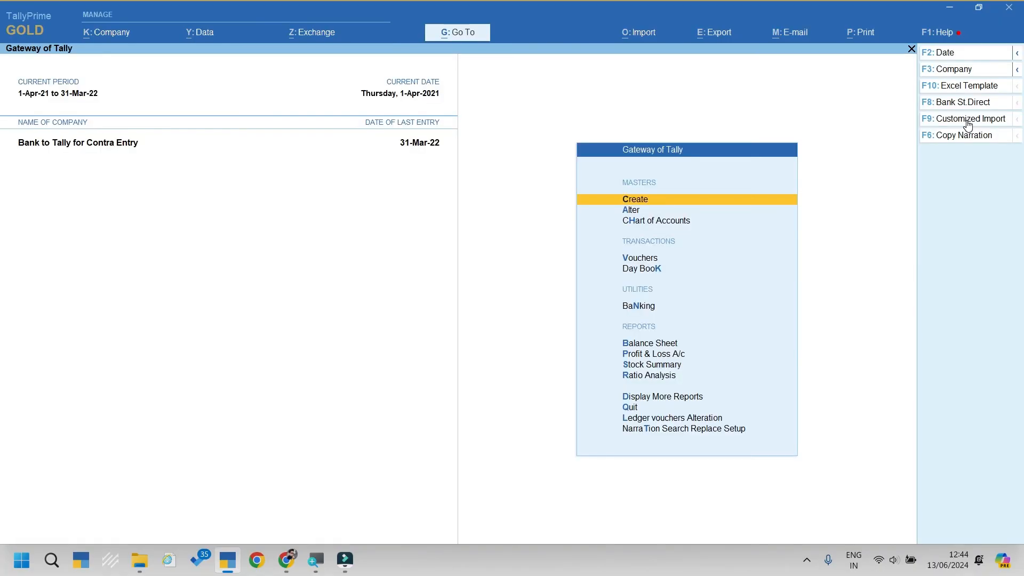
# Step: Set 'axis for contra.xlsx' as the template and import its 18 entries into Axis Bank
pyautogui.click(969, 85)
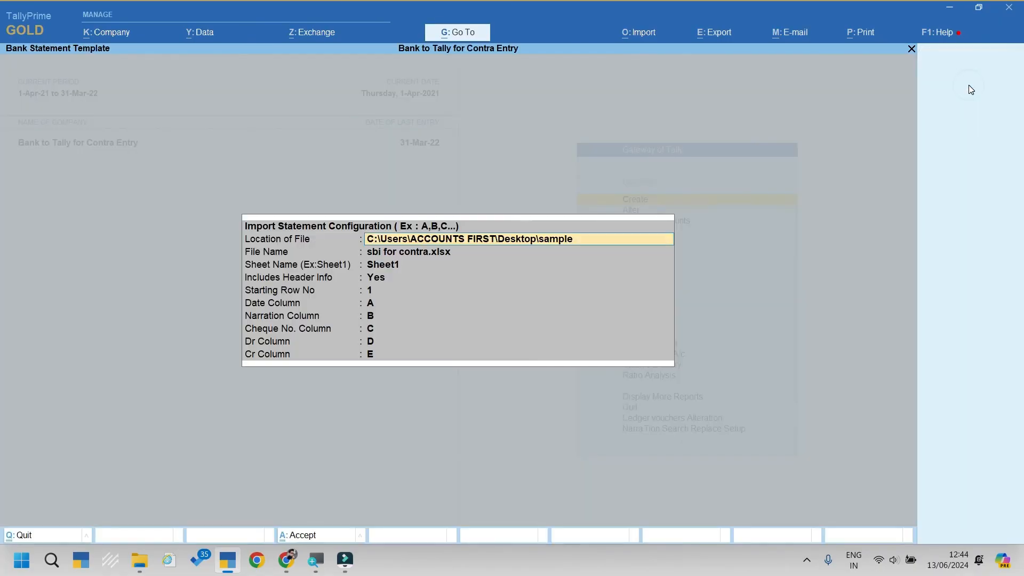
pyautogui.press('Up')
pyautogui.press('Up')
pyautogui.press('Up')
pyautogui.press('Return')
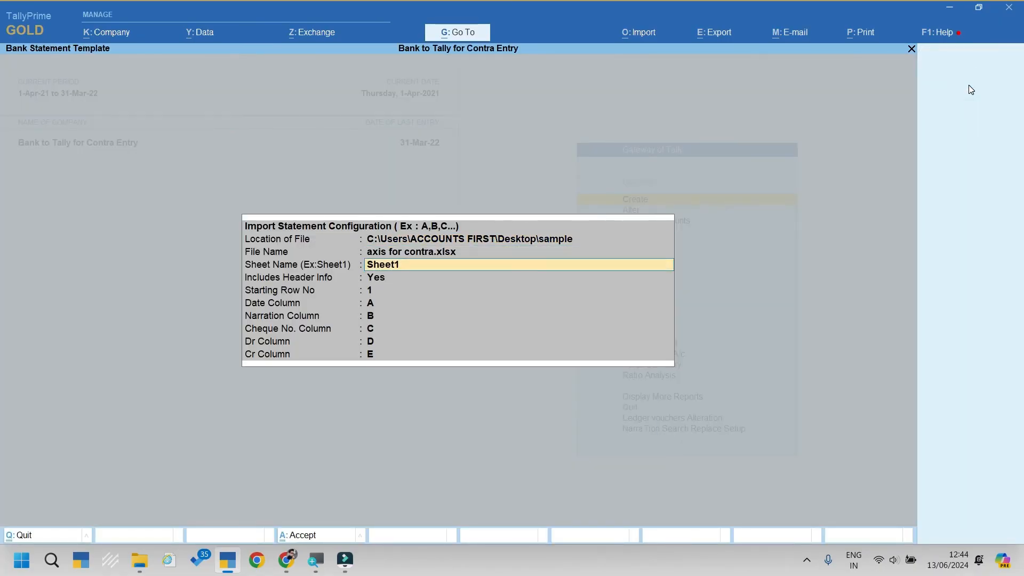
pyautogui.press('Escape')
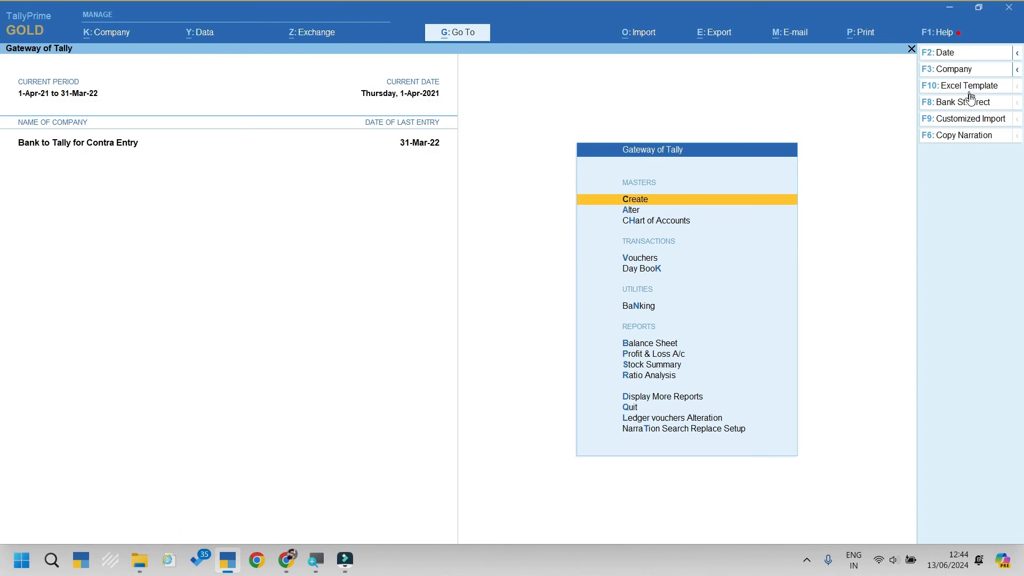
pyautogui.click(960, 119)
pyautogui.press('Up')
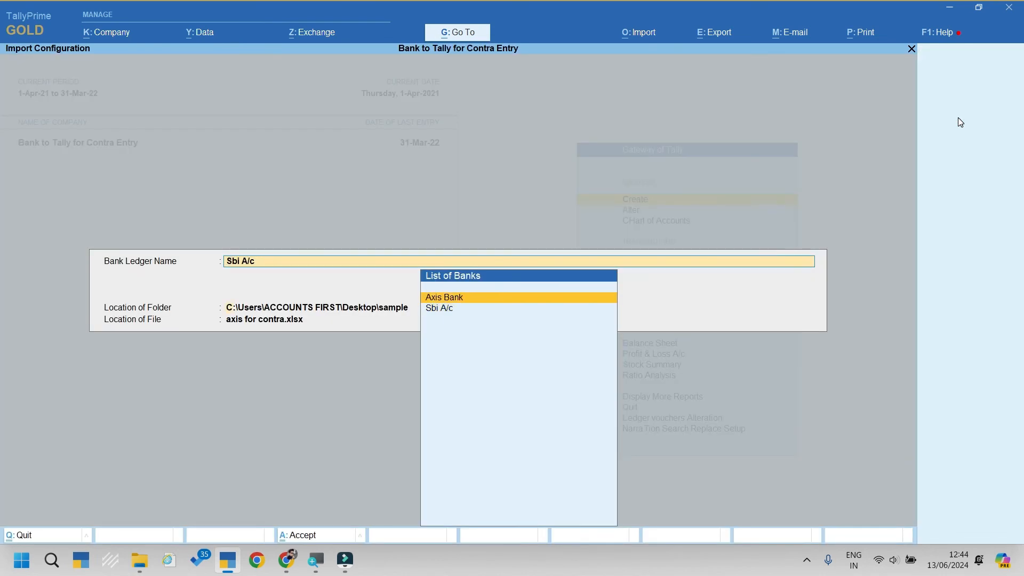
pyautogui.press('Return')
pyautogui.hotkey('ctrl', 'a')
pyautogui.press('y')
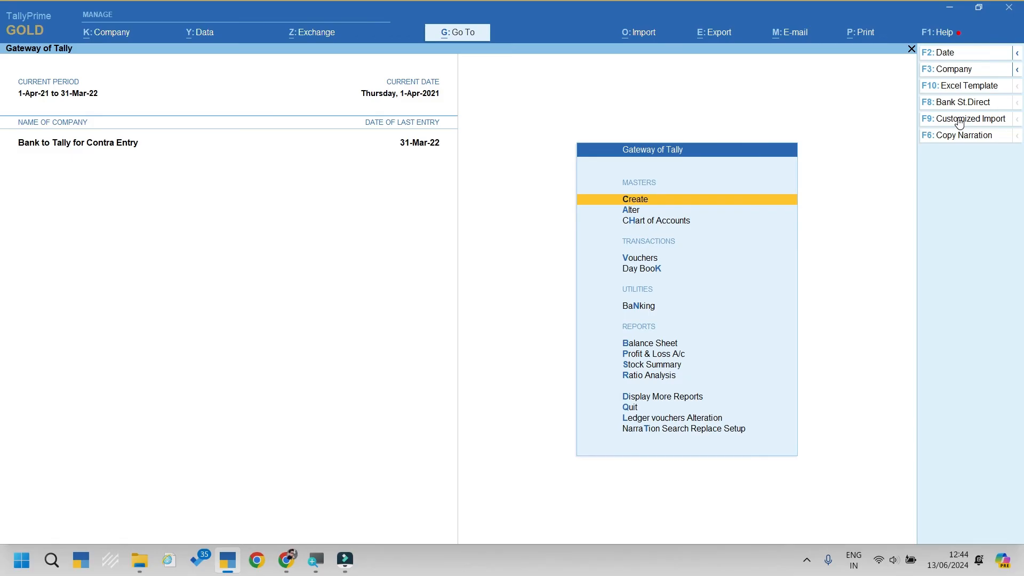
# Step: Check Statistics: 18 Payment and 18 Receipt vouchers, totalling 36 in the calculator
pyautogui.press('d')
pyautogui.press('s')
pyautogui.press('s')
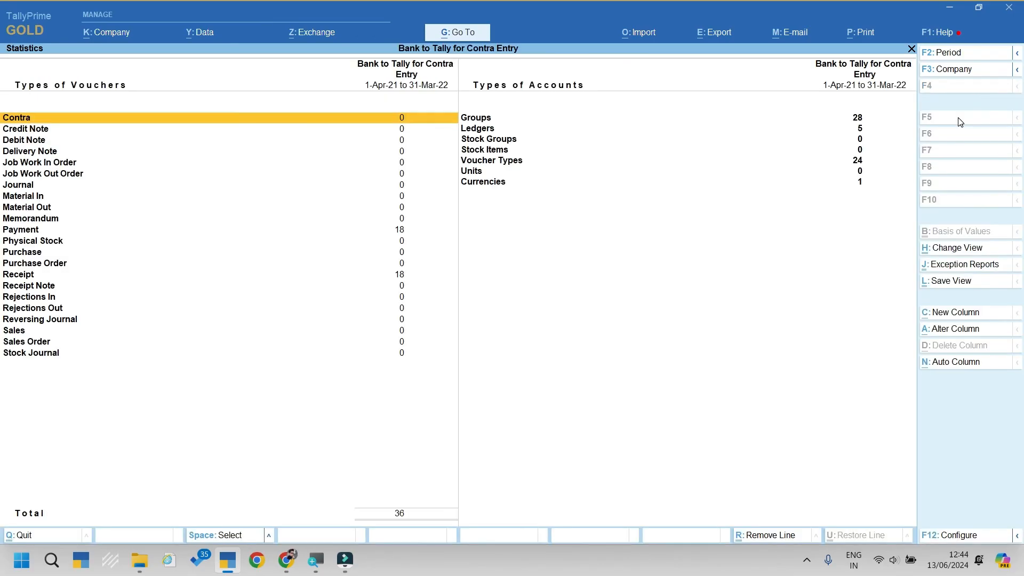
pyautogui.hotkey('ctrl', 'n')
pyautogui.write('36')
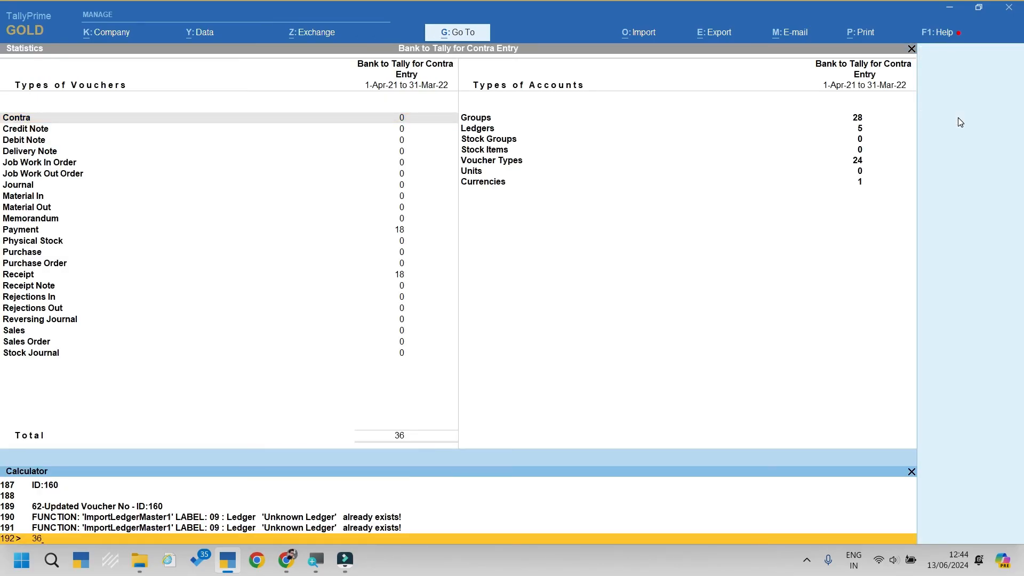
pyautogui.press('Return')
pyautogui.hotkey('ctrl', 'm')
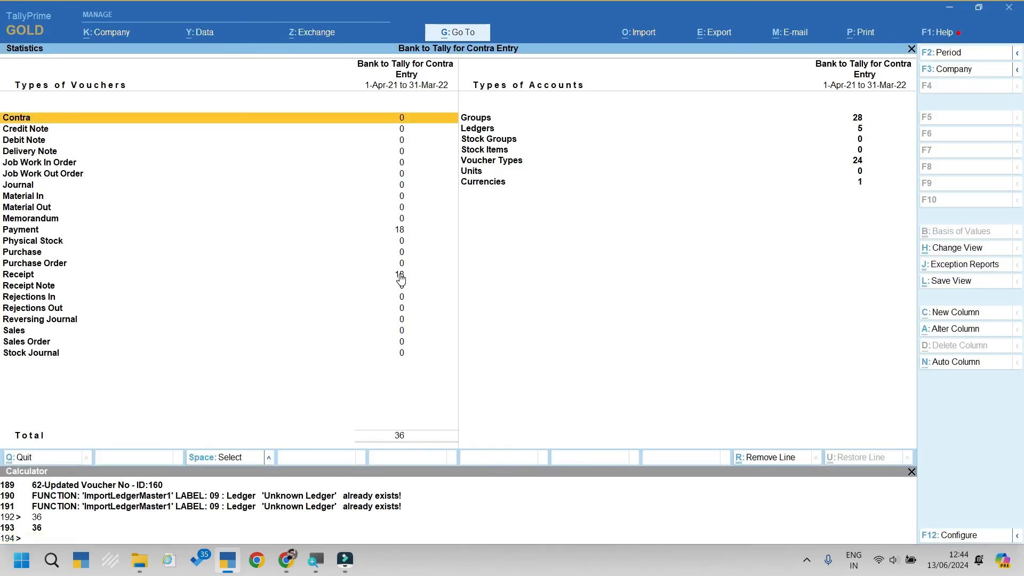
pyautogui.press('Escape')
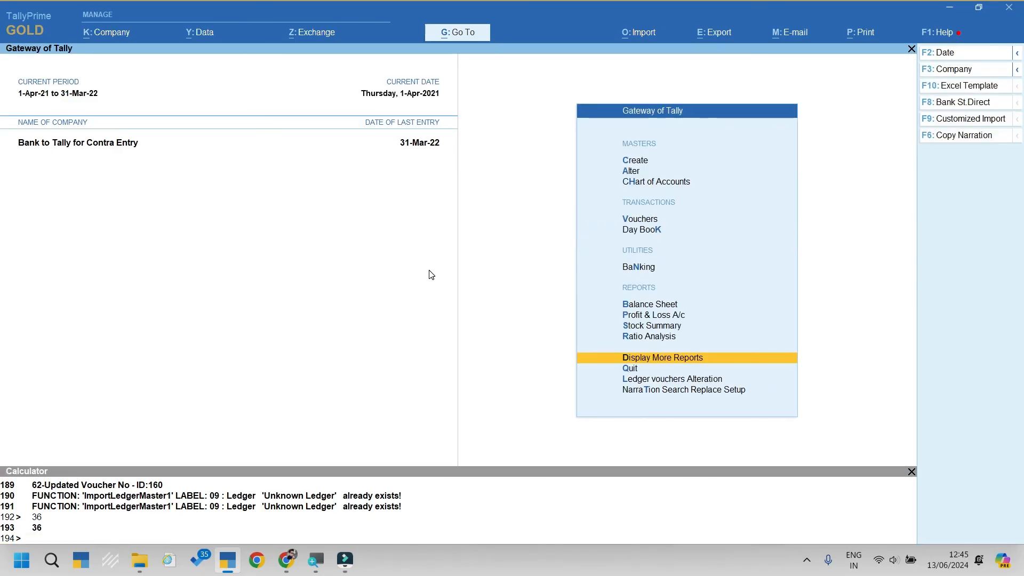
# Step: Record a Payment voucher from Cash to Unknown Ledger for 50.00
pyautogui.press('Escape')
pyautogui.press('Escape')
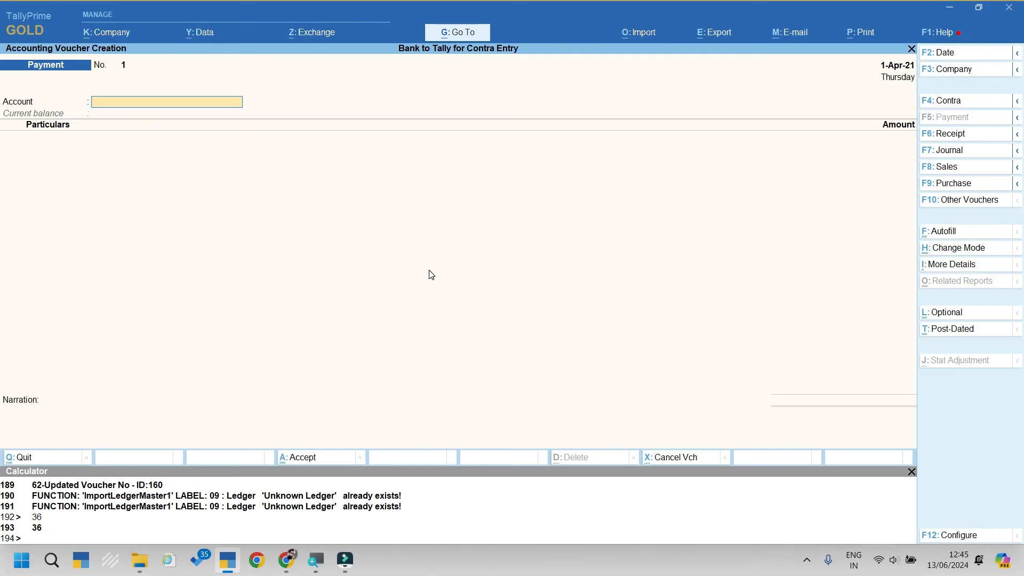
pyautogui.write('c')
pyautogui.press('Return')
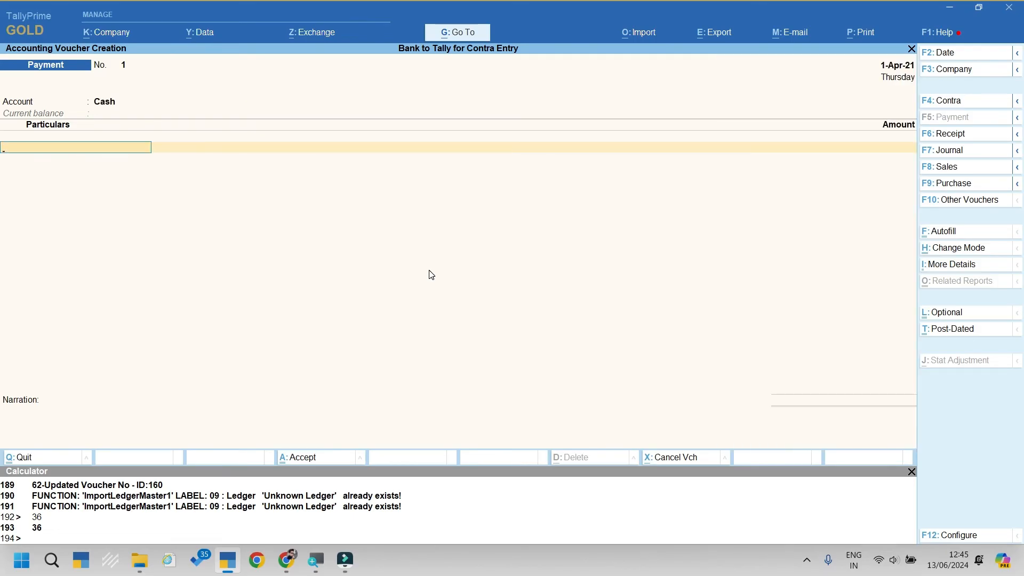
pyautogui.write('unkn')
pyautogui.press('Return')
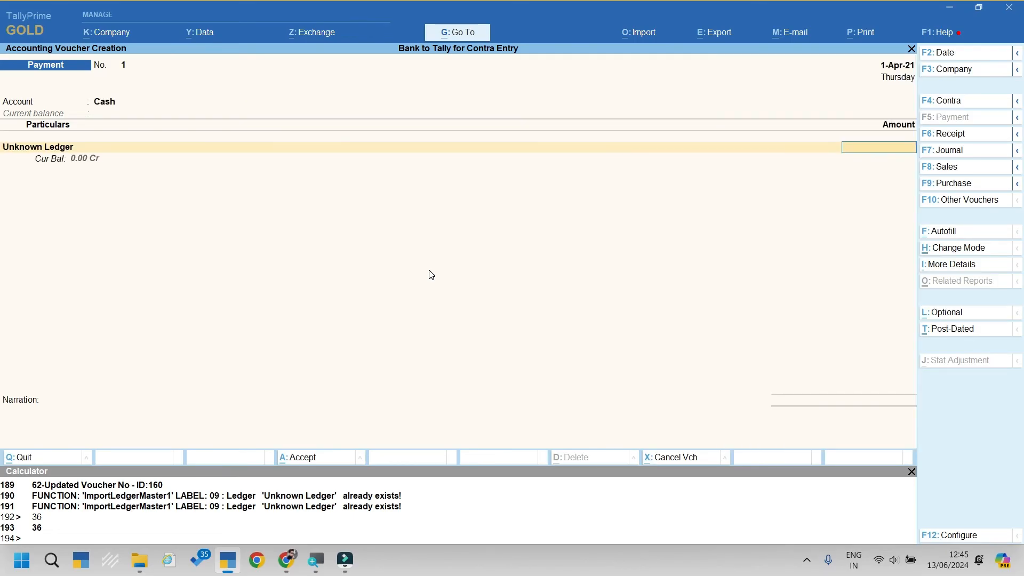
pyautogui.write('50')
pyautogui.press('Return')
pyautogui.hotkey('ctrl', 'a')
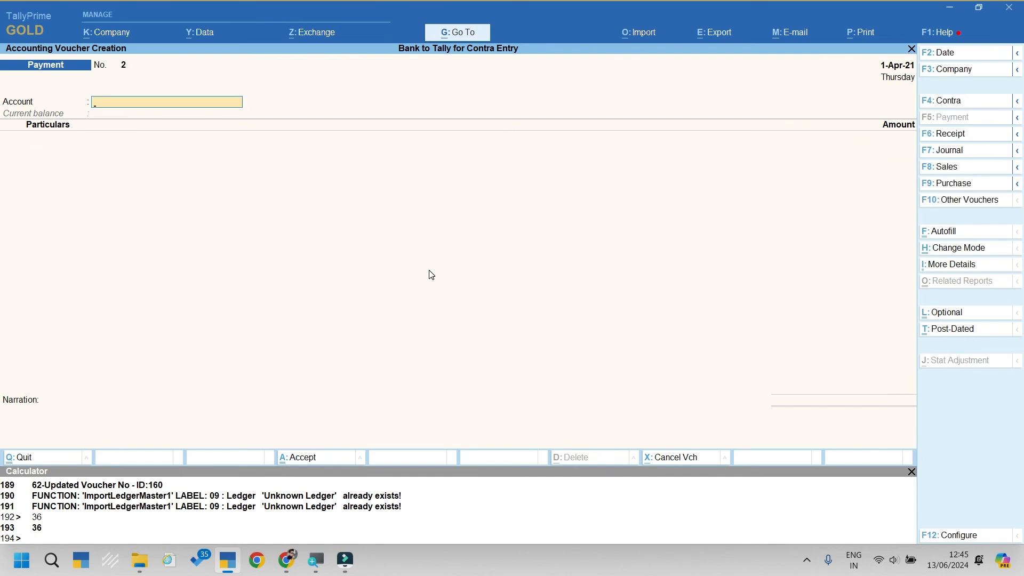
pyautogui.press('Escape')
pyautogui.press('y')
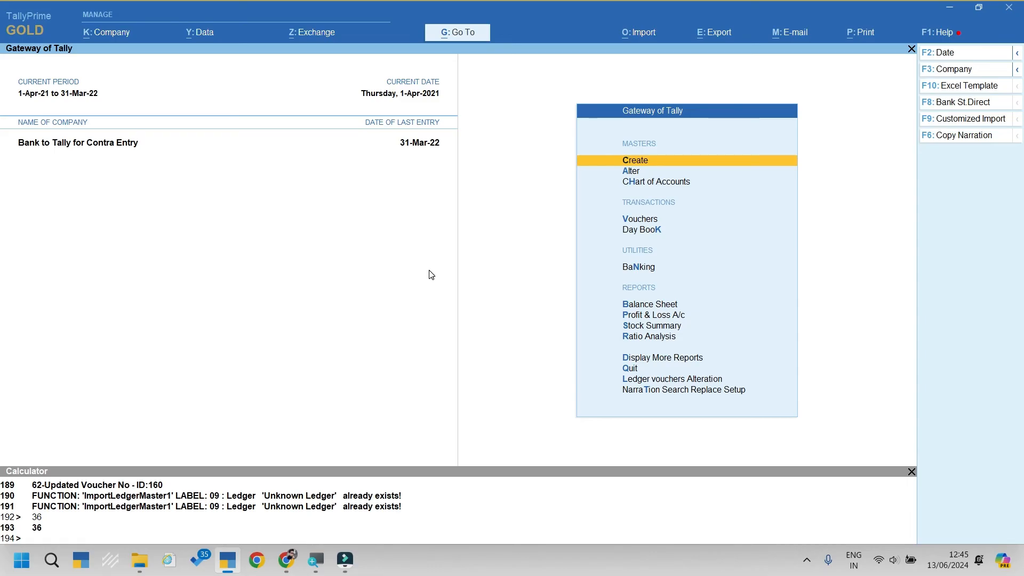
# Step: Open the Unknown Ledger vouchers report under Account Books
pyautogui.press('d')
pyautogui.press('a')
pyautogui.press('l')
pyautogui.press('Down')
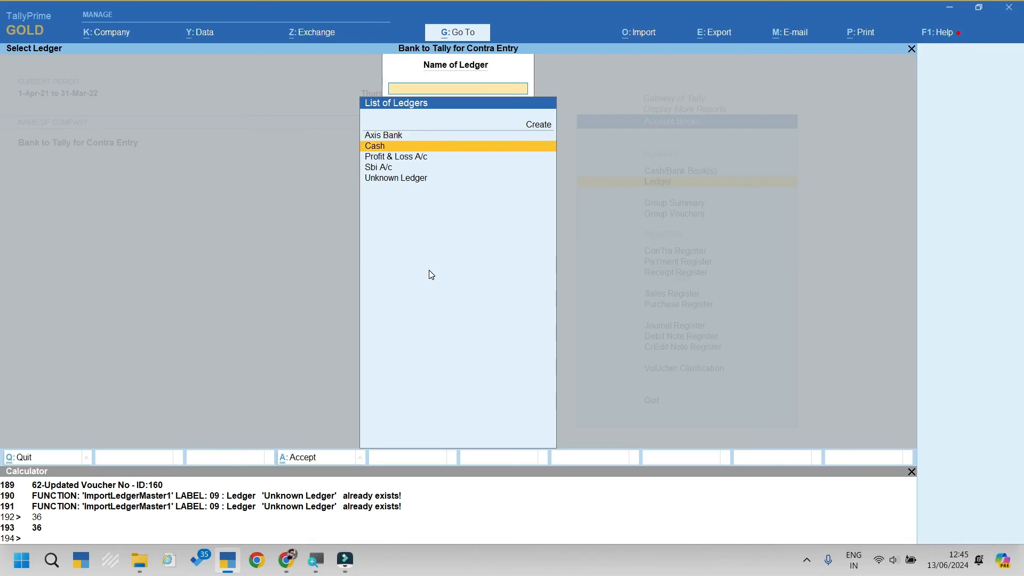
pyautogui.press('Down')
pyautogui.press('Down')
pyautogui.press('Down')
pyautogui.press('Return')
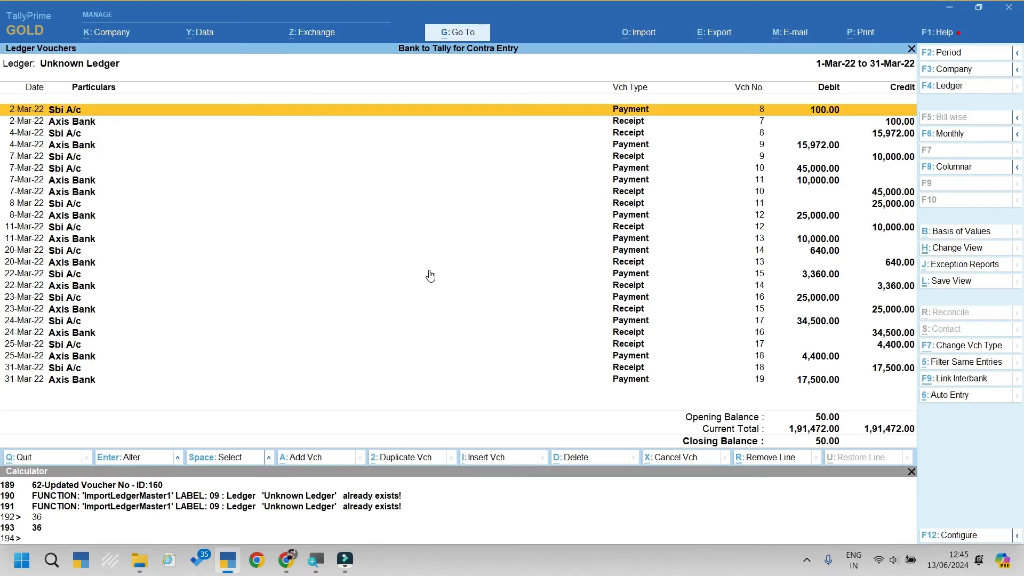
# Step: Change the Unknown Ledger report period to 1-Apr-21 through 31-Mar-22
pyautogui.hotkey('alt', 'F2')
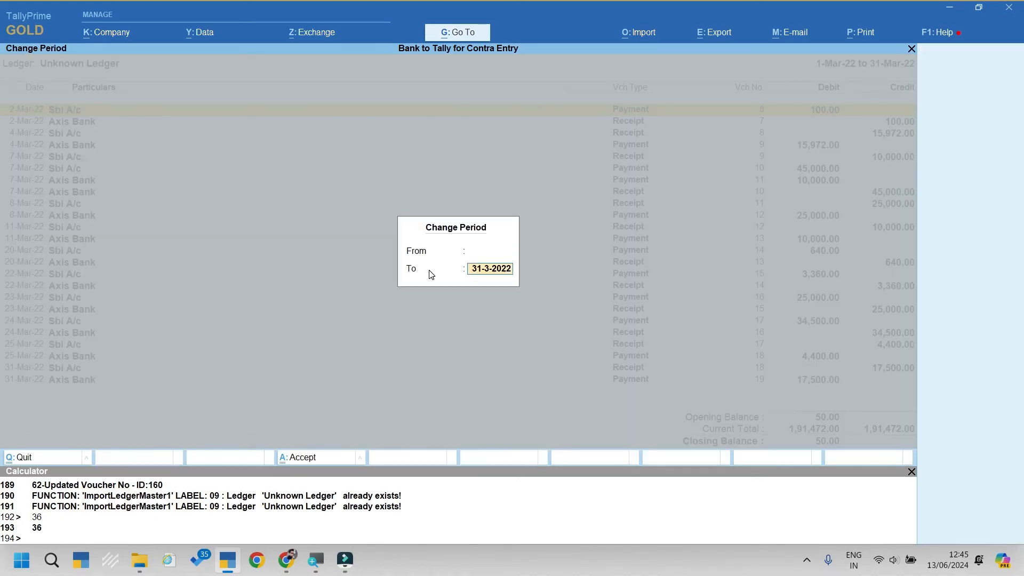
pyautogui.press('Return')
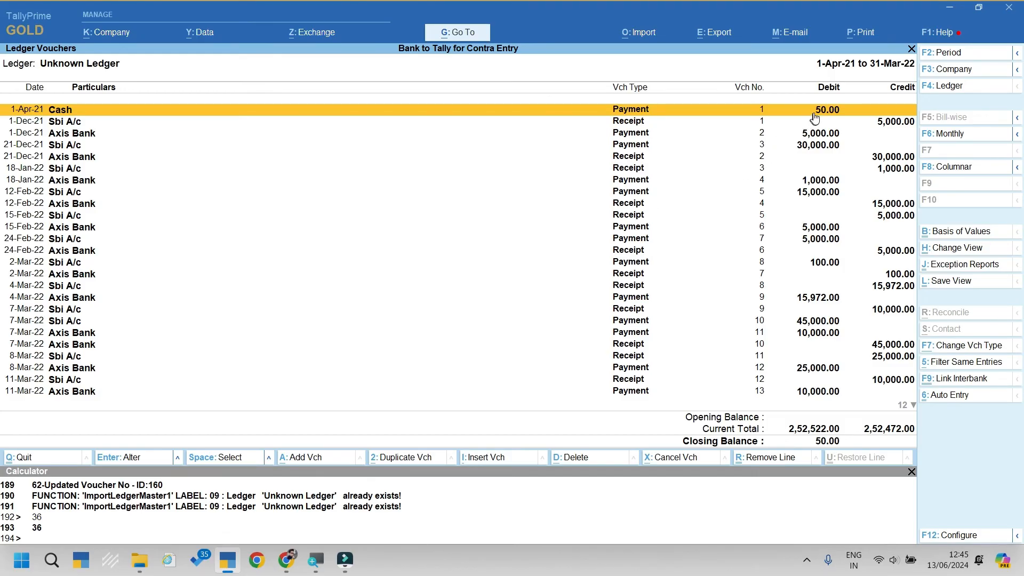
# Step: Mark and verify the 1-Dec-21 Sbi A/c and Axis Bank 5,000 entries, then link them interbank
pyautogui.press('Down')
pyautogui.press('space')
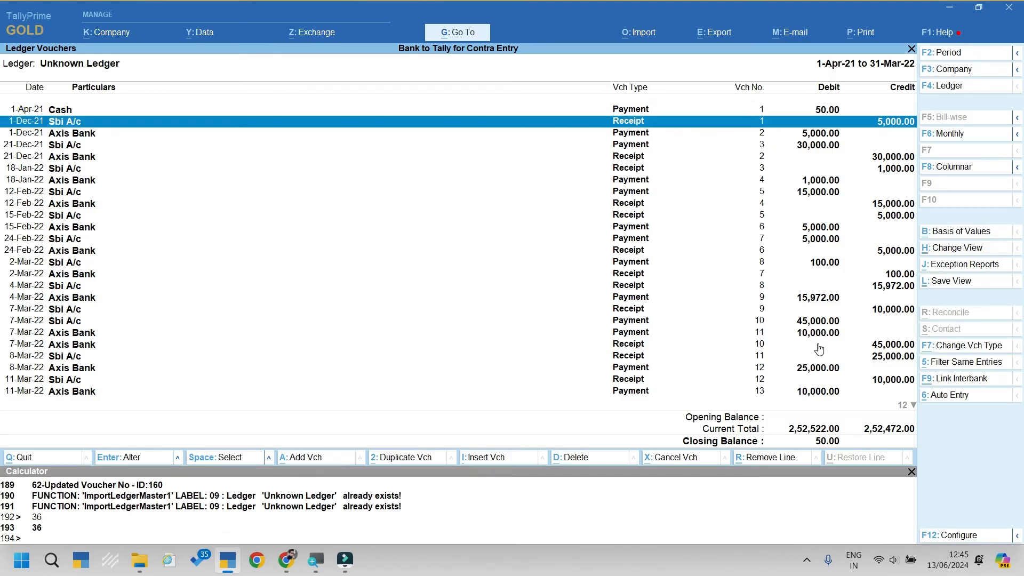
pyautogui.press('Down')
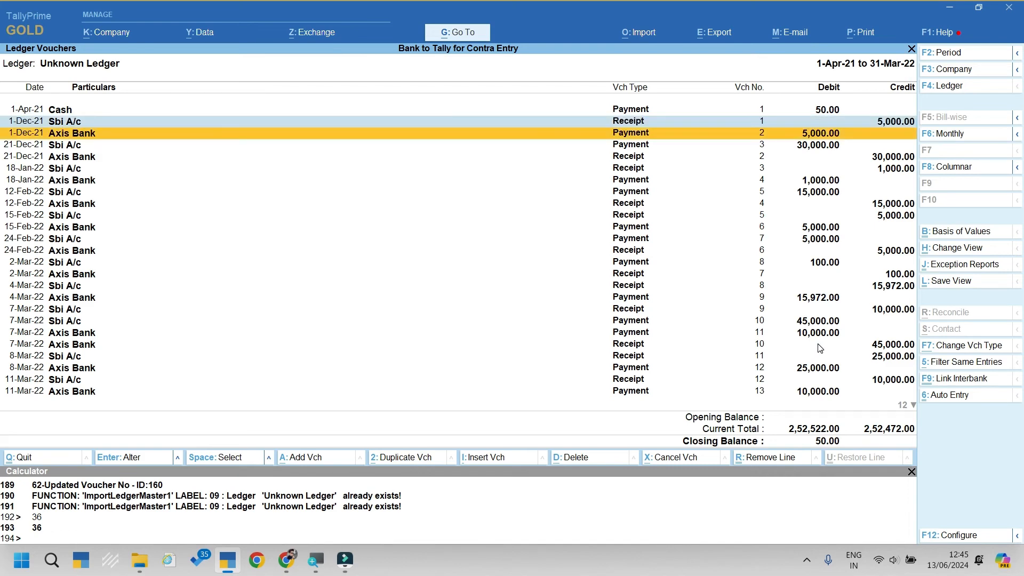
pyautogui.press('Return')
pyautogui.press('Escape')
pyautogui.press('Up')
pyautogui.press('Return')
pyautogui.press('Escape')
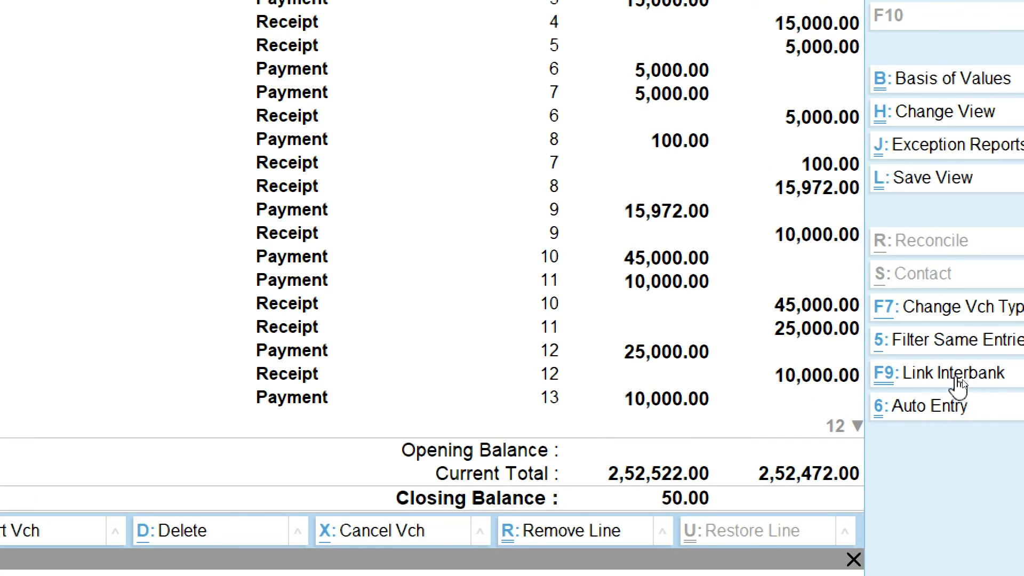
pyautogui.click(960, 378)
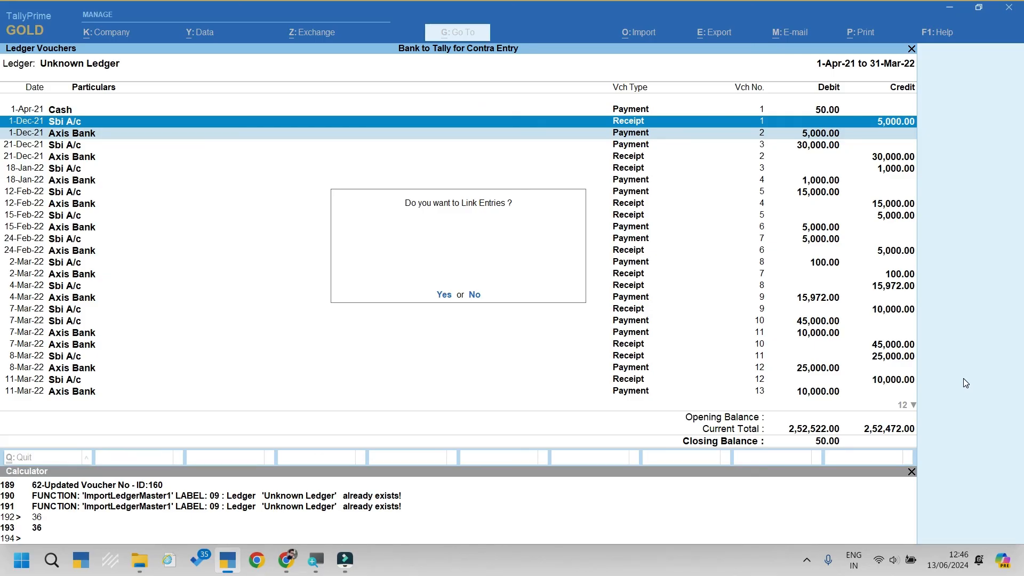
# Step: Confirm the 1-Dec-21 link, then toggle the Filter Same Entries view to review remaining entries
pyautogui.press('y')
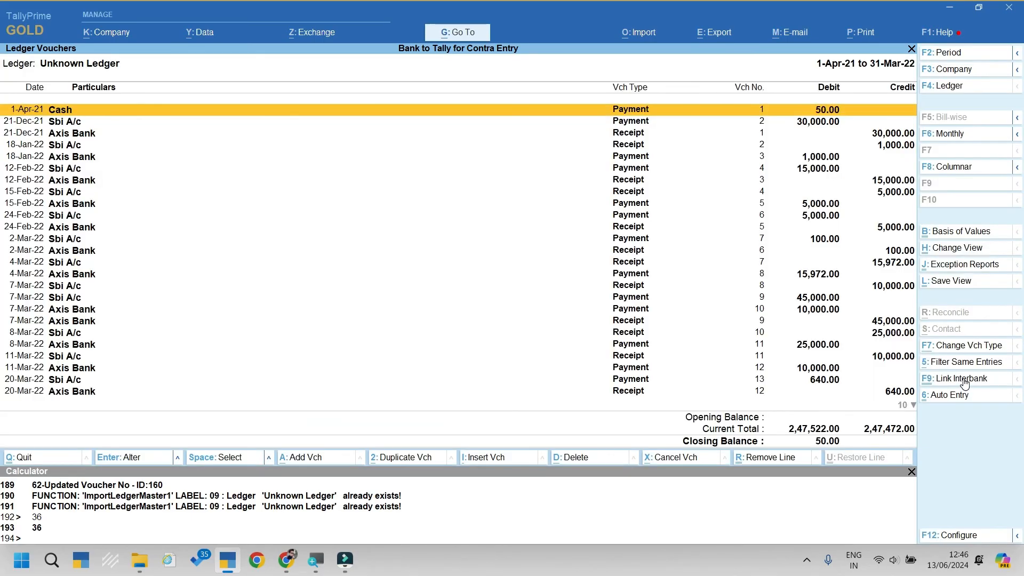
pyautogui.press('Down')
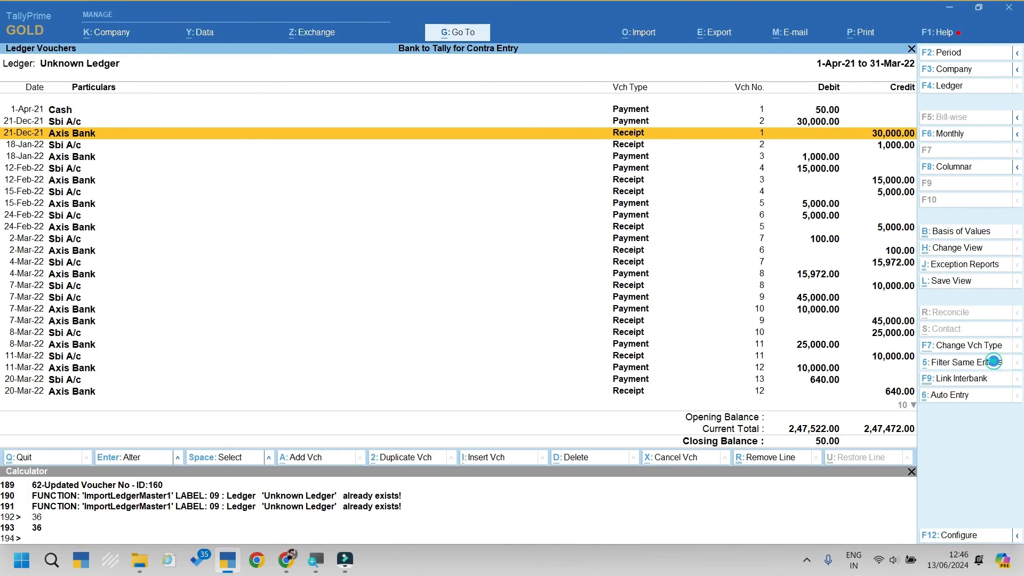
pyautogui.click(991, 365)
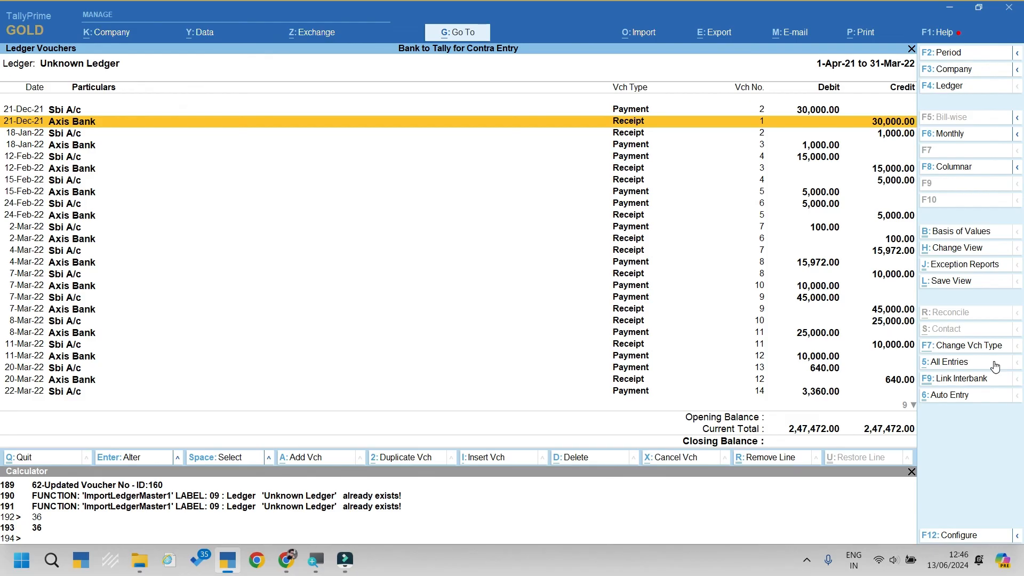
pyautogui.click(995, 367)
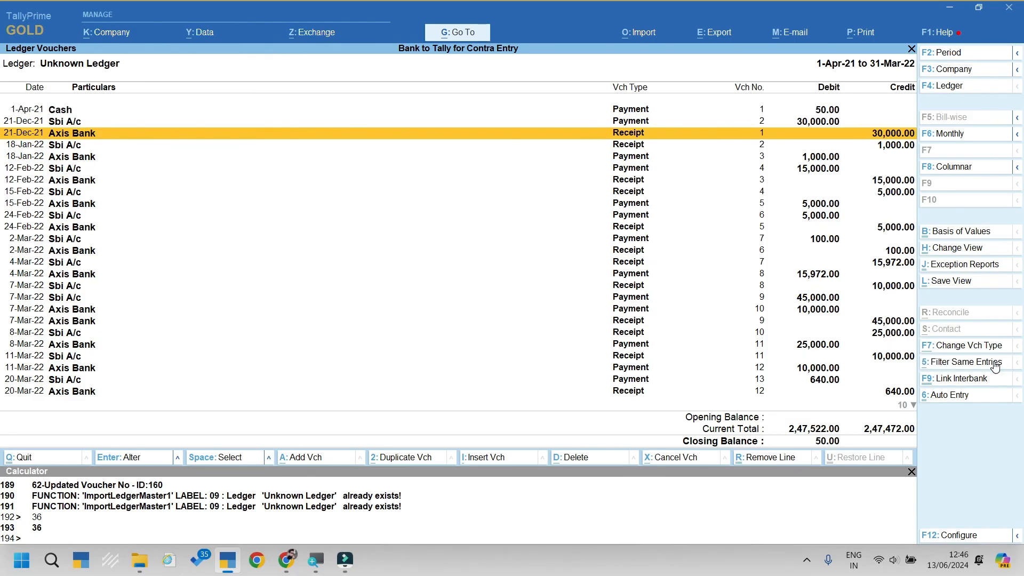
pyautogui.press('Up')
pyautogui.press('Up')
pyautogui.press('space')
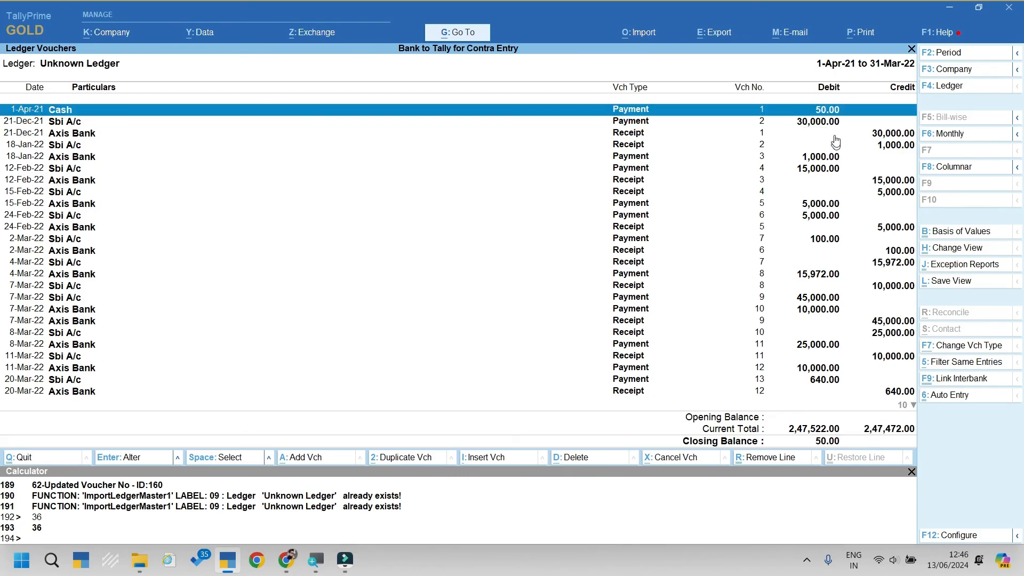
# Step: Filter to matching entries, select all of them, and link them as interbank transfers
pyautogui.click(967, 362)
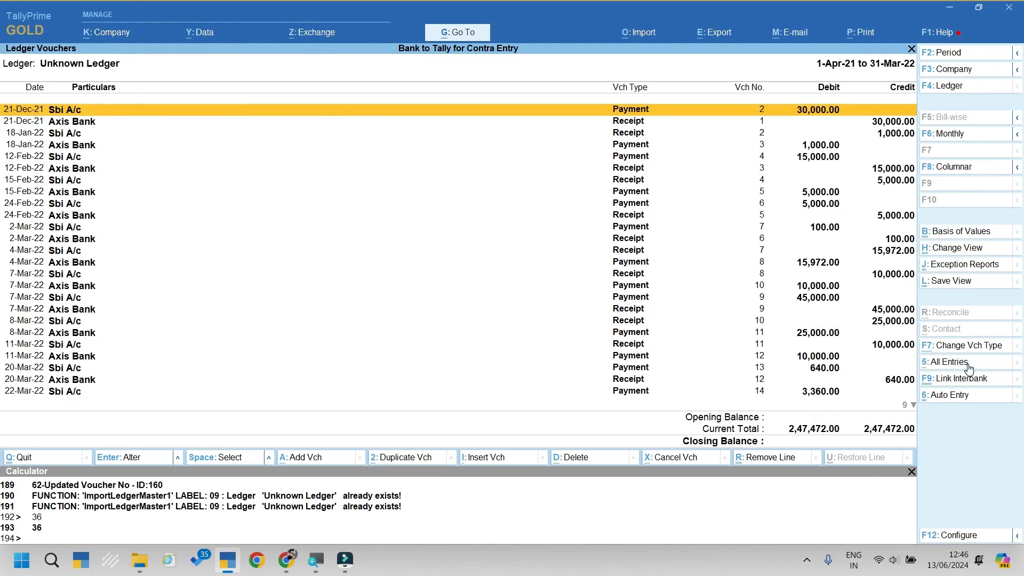
pyautogui.press('ctrl')
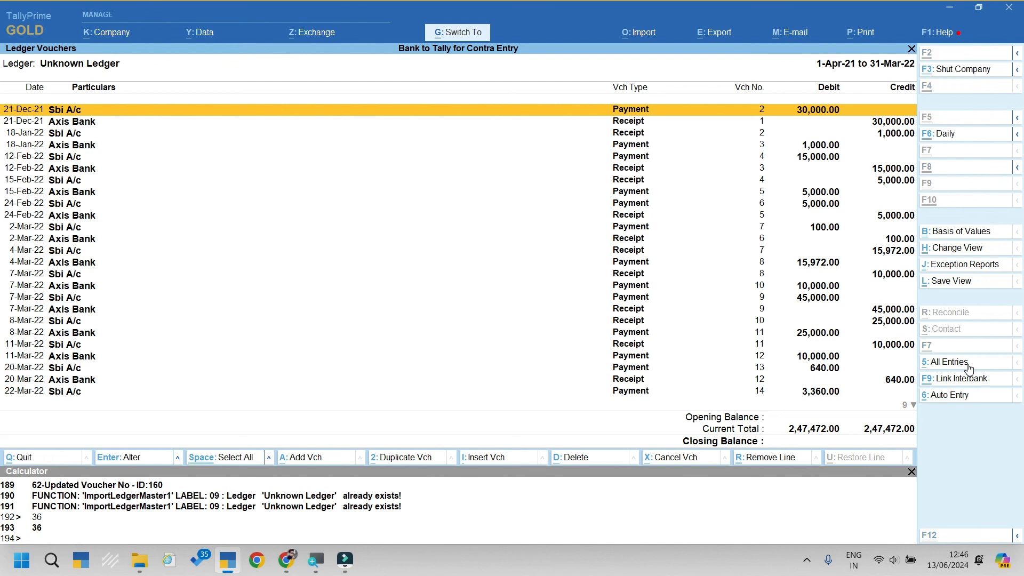
pyautogui.hotkey('ctrl', 'space')
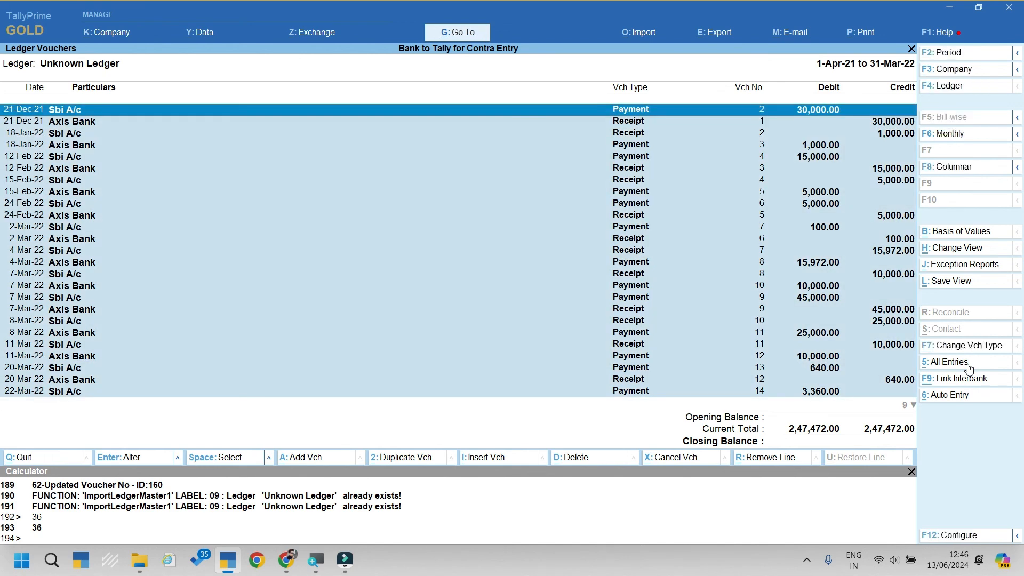
pyautogui.press('Down')
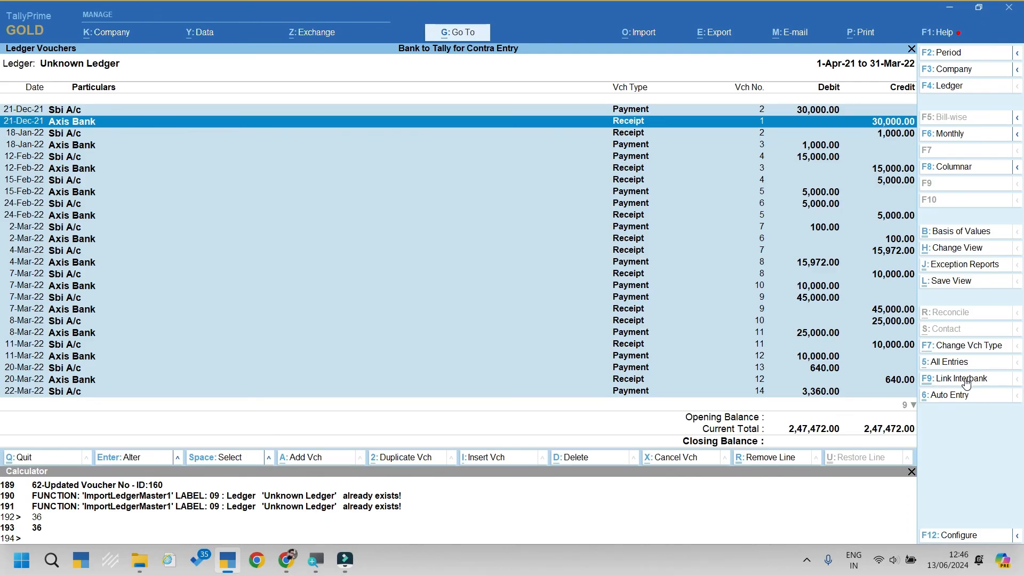
pyautogui.click(965, 379)
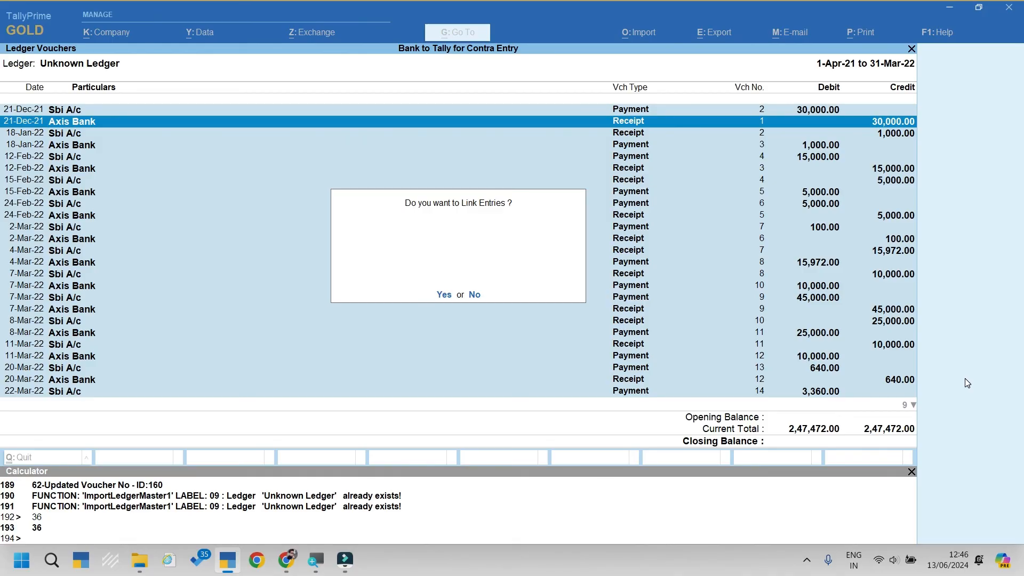
pyautogui.press('Return')
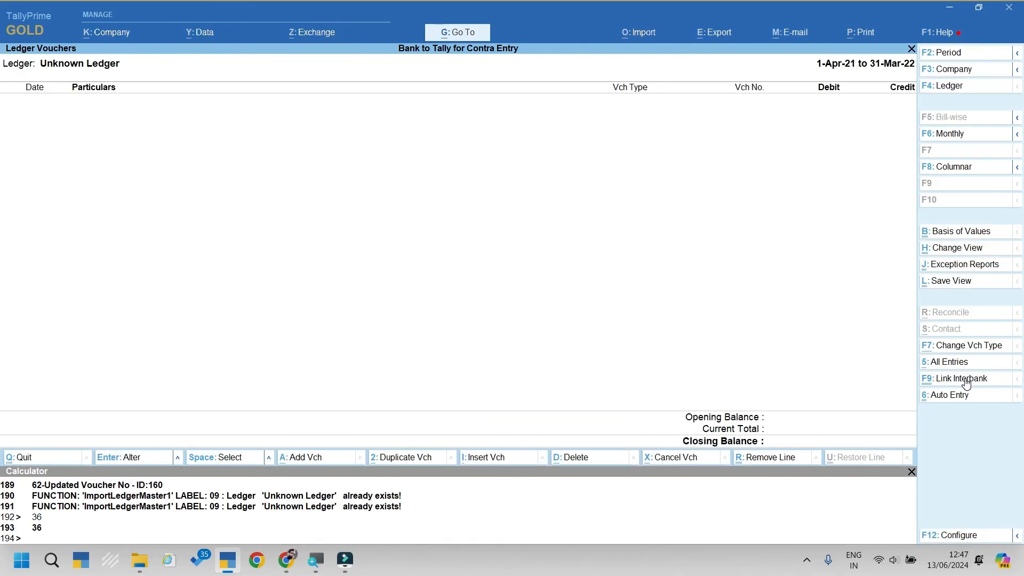
# Step: Reopen Statistics, calculate 37-1 = 36, and open the Contra monthly register showing 18 vouchers
pyautogui.press('Escape')
pyautogui.press('Escape')
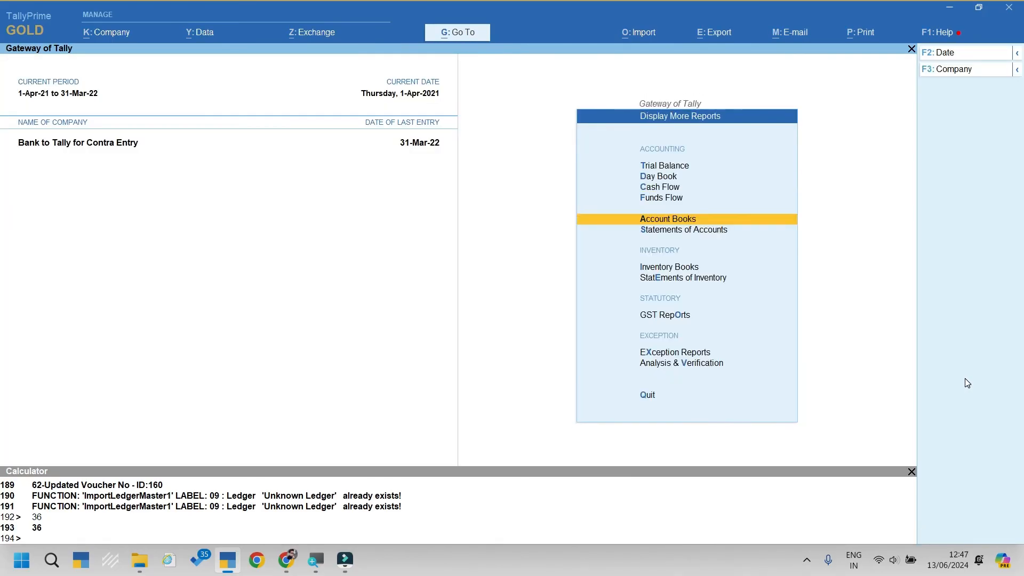
pyautogui.press('Escape')
pyautogui.press('Escape')
pyautogui.press('Escape')
pyautogui.press('d')
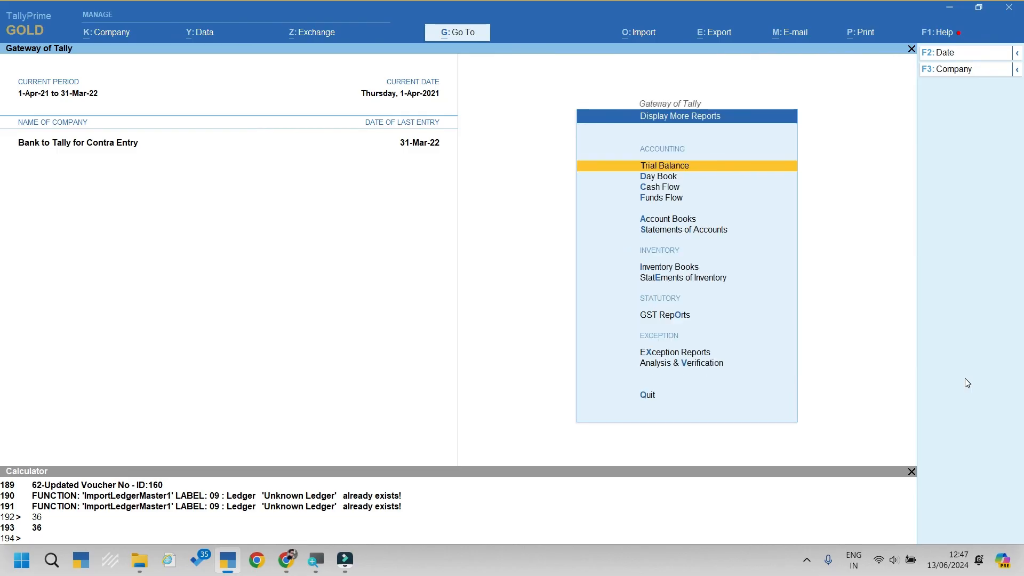
pyautogui.press('s')
pyautogui.press('s')
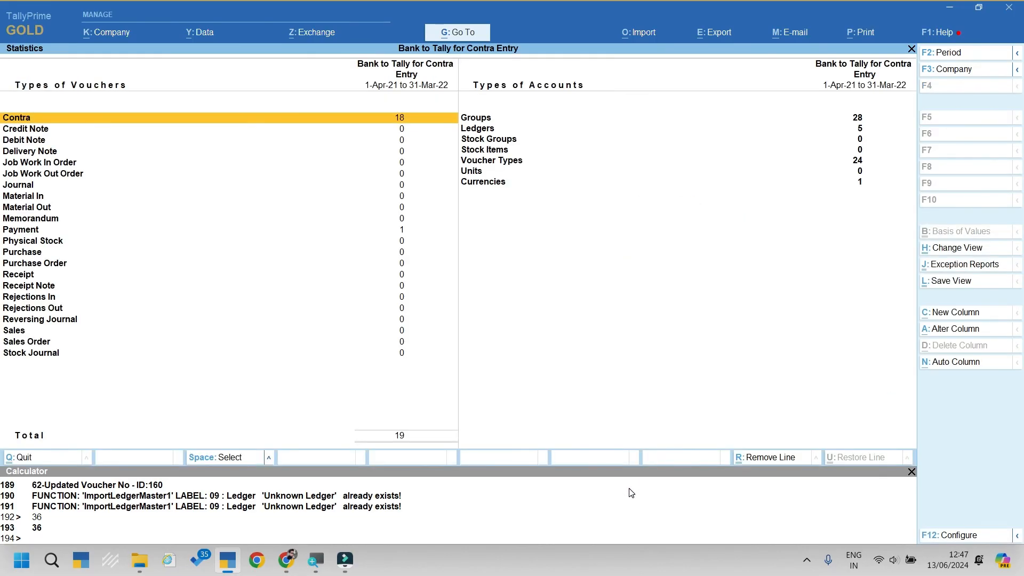
pyautogui.hotkey('ctrl', 'n')
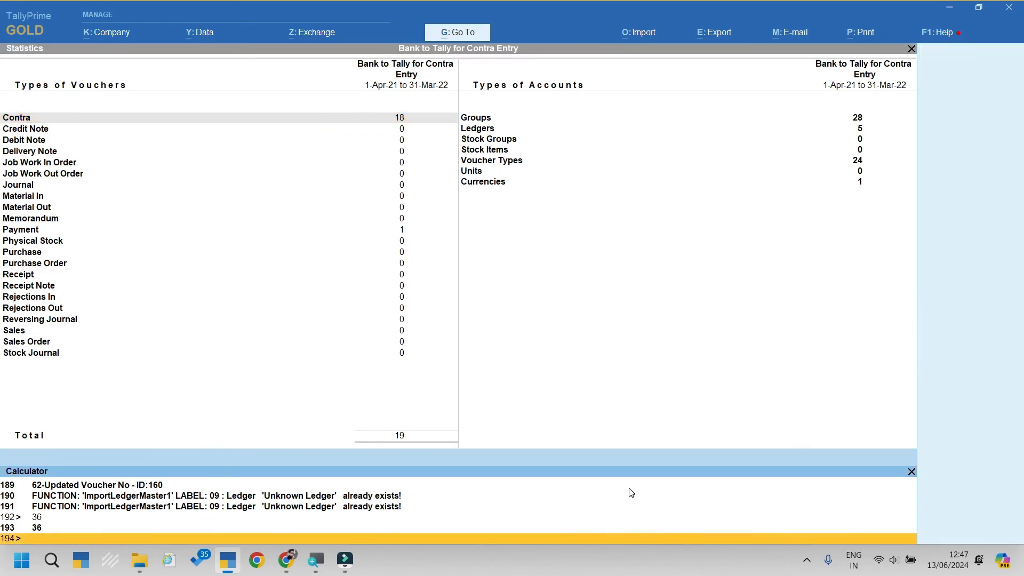
pyautogui.write('37-1')
pyautogui.press('Return')
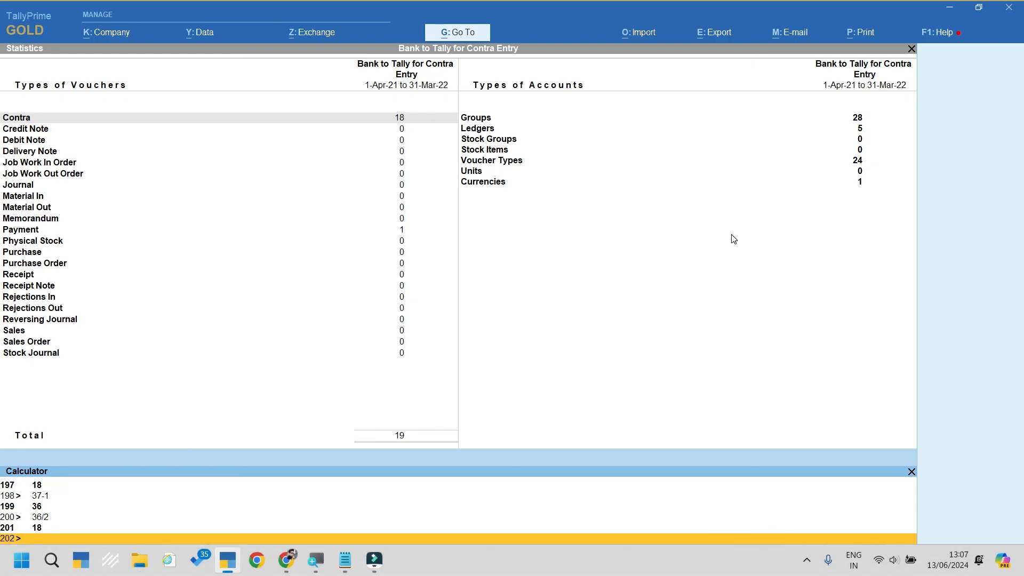
pyautogui.hotkey('ctrl', 'm')
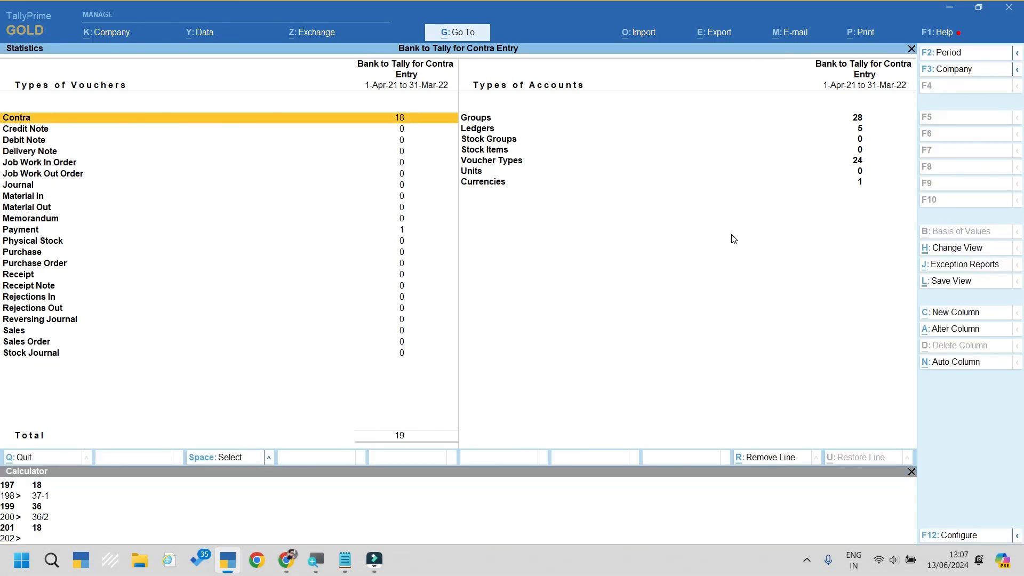
pyautogui.press('Return')
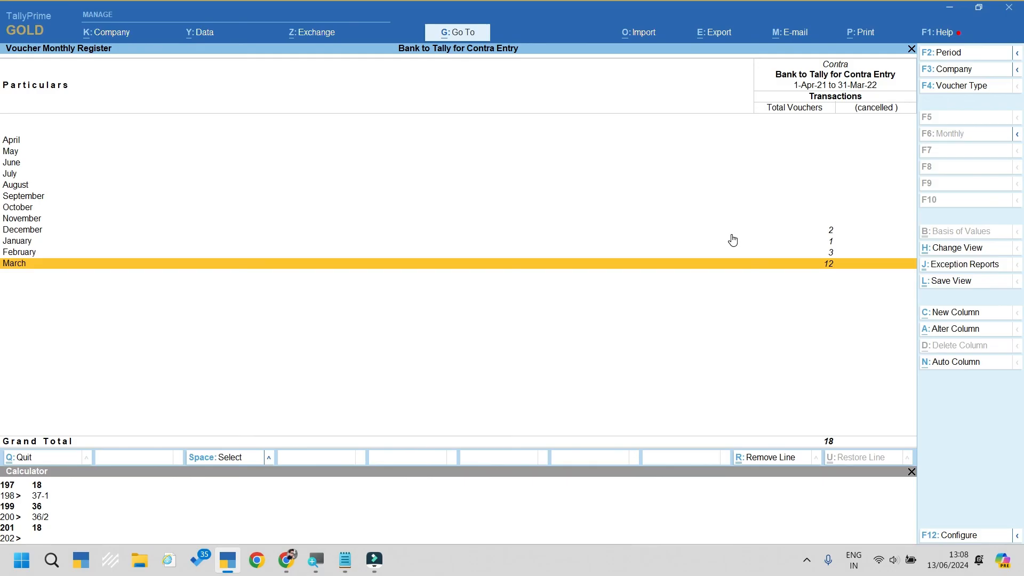
# Step: Show the contra voucher list for the full period 1-4-2021 to 31-3-2022, with all 18 vouchers
pyautogui.press('Return')
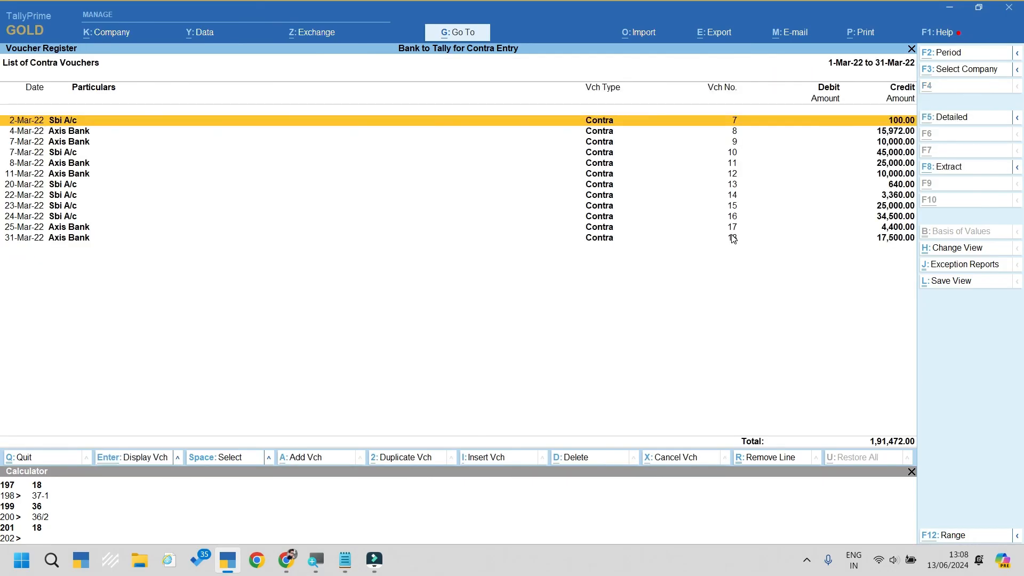
pyautogui.hotkey('alt', 'F2')
pyautogui.press('Return')
pyautogui.press('Return')
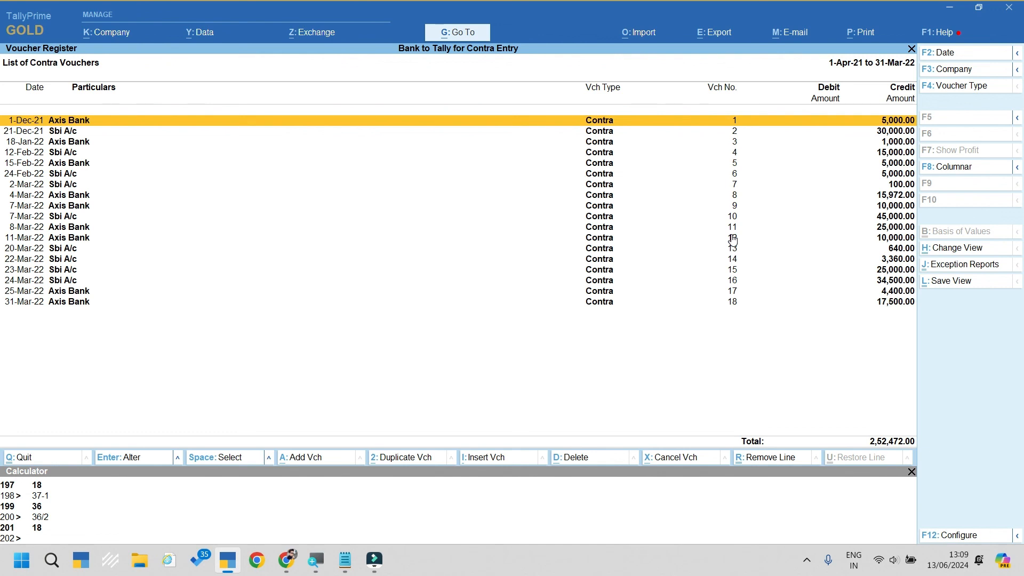
# Step: Return TallyPrime to Gateway of Tally without quitting, and bring up the Notepad document
pyautogui.press('Escape')
pyautogui.press('Escape')
pyautogui.press('Escape')
pyautogui.press('Escape')
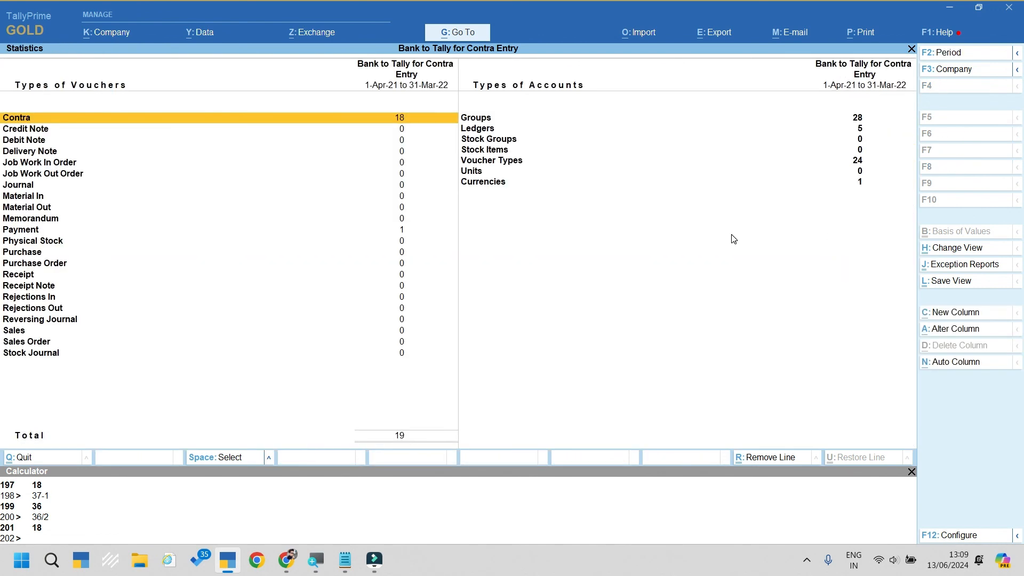
pyautogui.press('Escape')
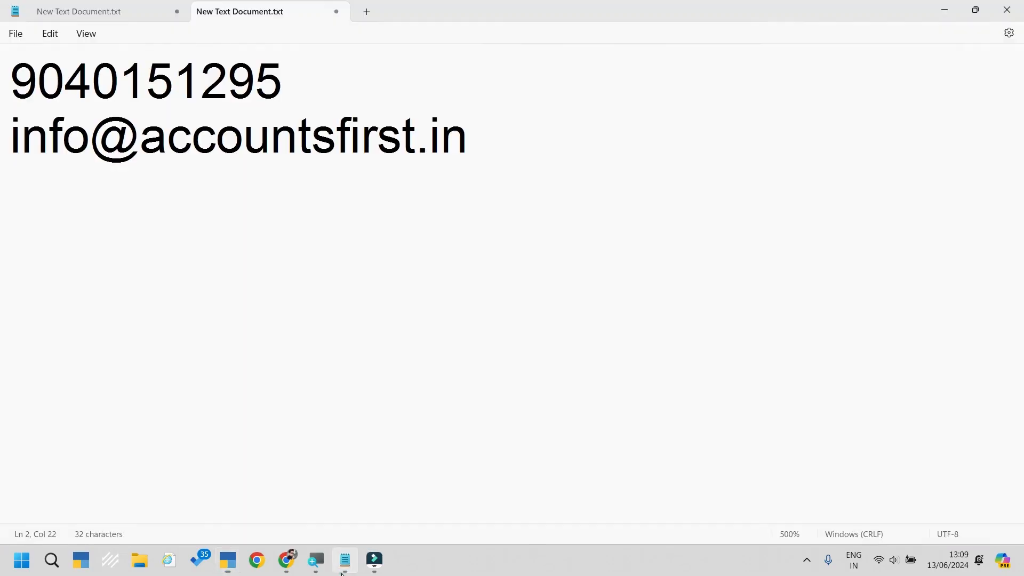
pyautogui.click(345, 560)
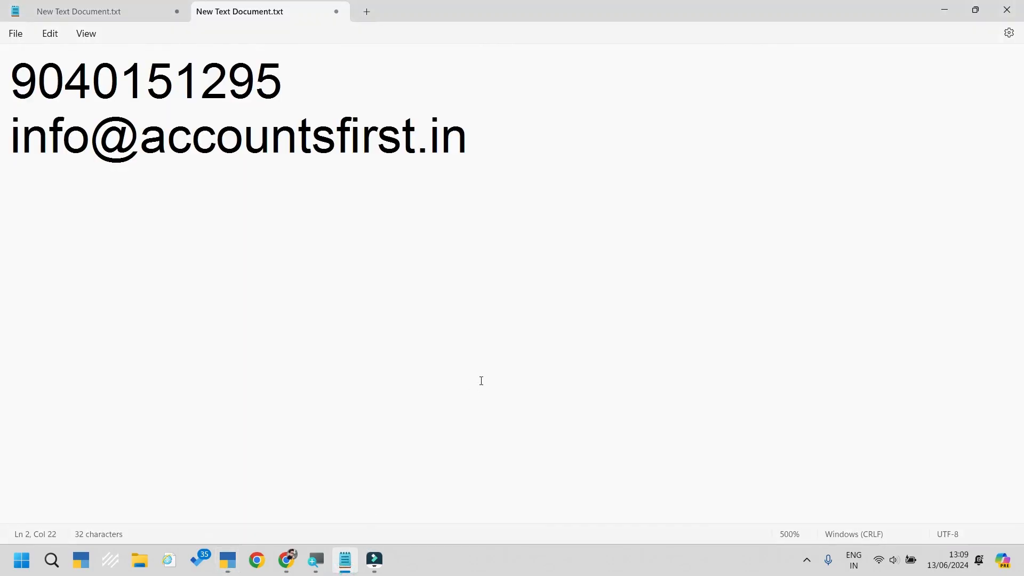